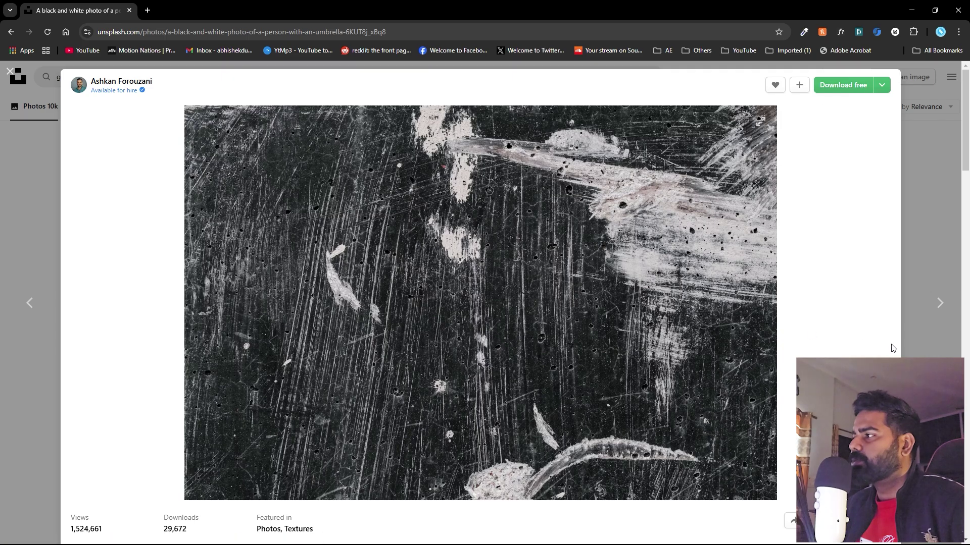
# - Switch to After Effects and create a 1920x1080, 30 fps, 15-second composition named Main
pyautogui.click(954, 234)
pyautogui.hotkey('alt', 'Tab')
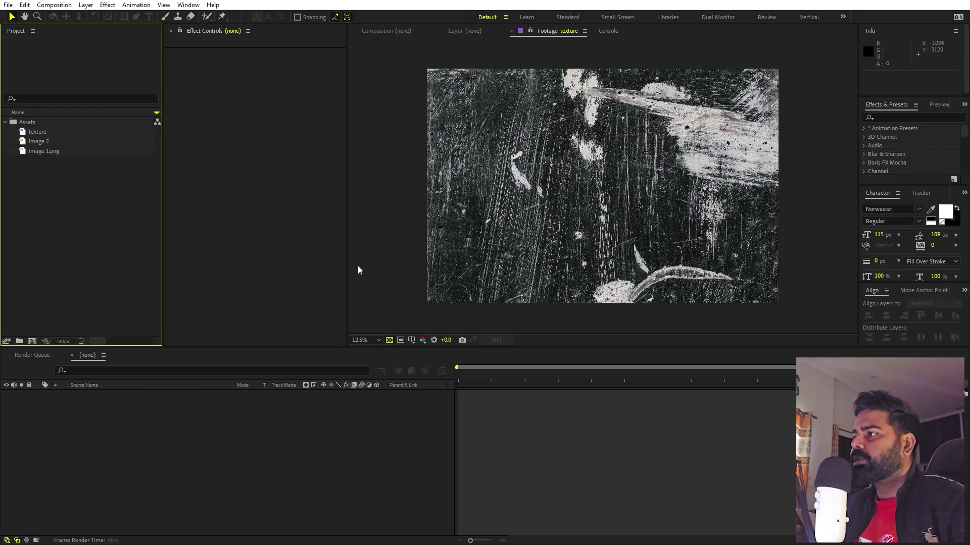
pyautogui.click(211, 494)
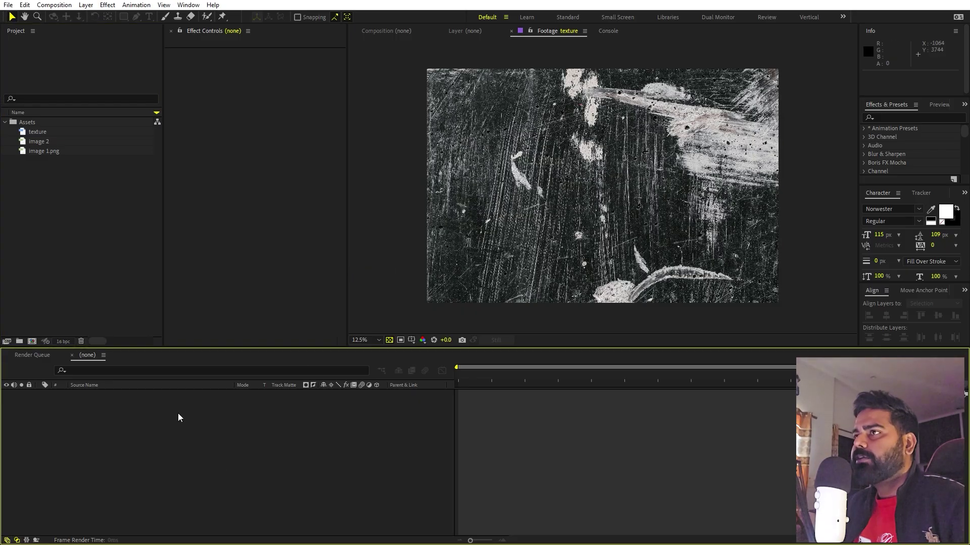
pyautogui.click(60, 5)
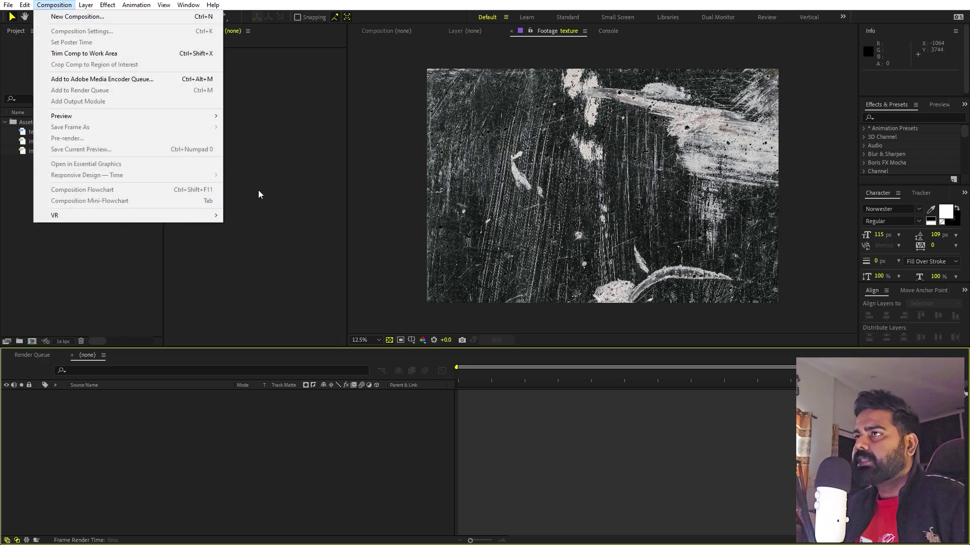
pyautogui.click(147, 17)
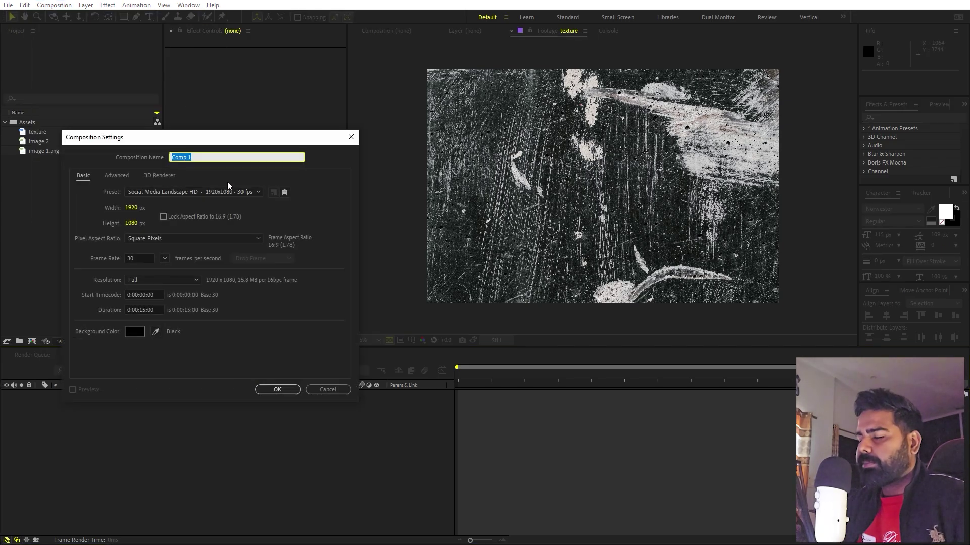
pyautogui.write('Main')
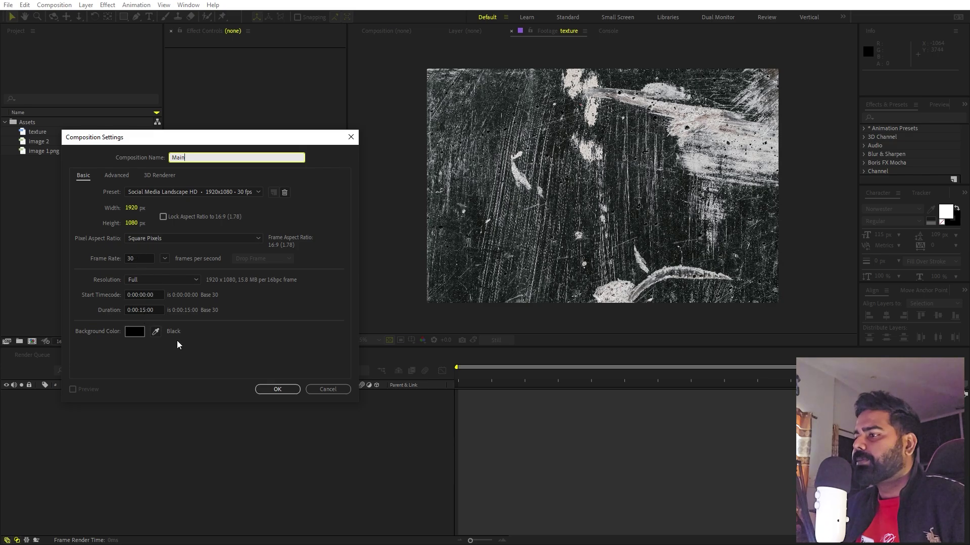
pyautogui.click(272, 392)
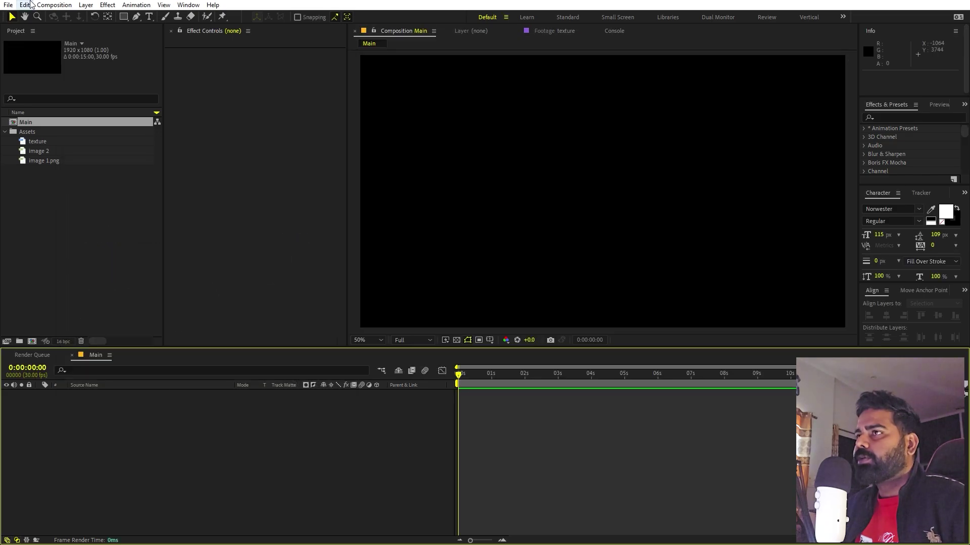
# - Create a second composition named Image with the same 1920x1080, 30 fps settings
pyautogui.click(54, 5)
pyautogui.click(62, 18)
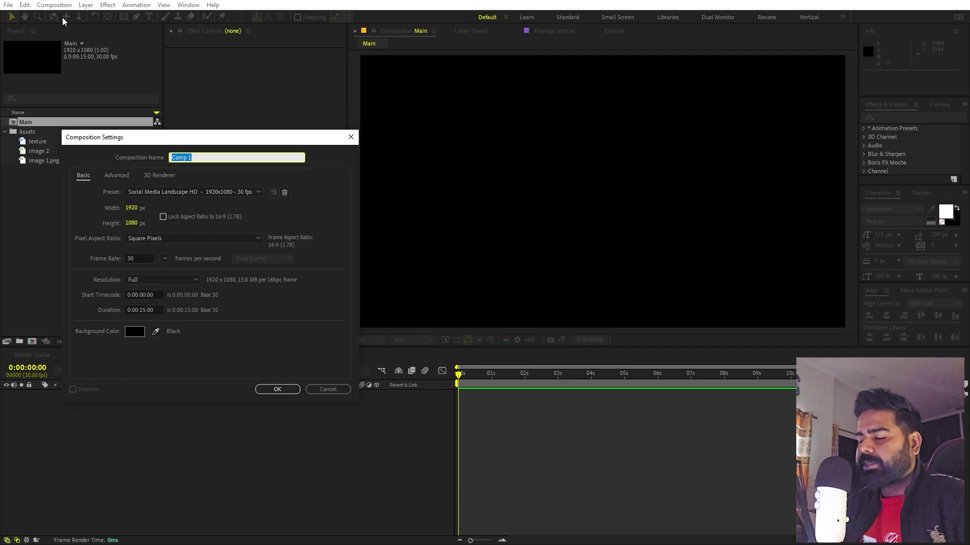
pyautogui.write('Image')
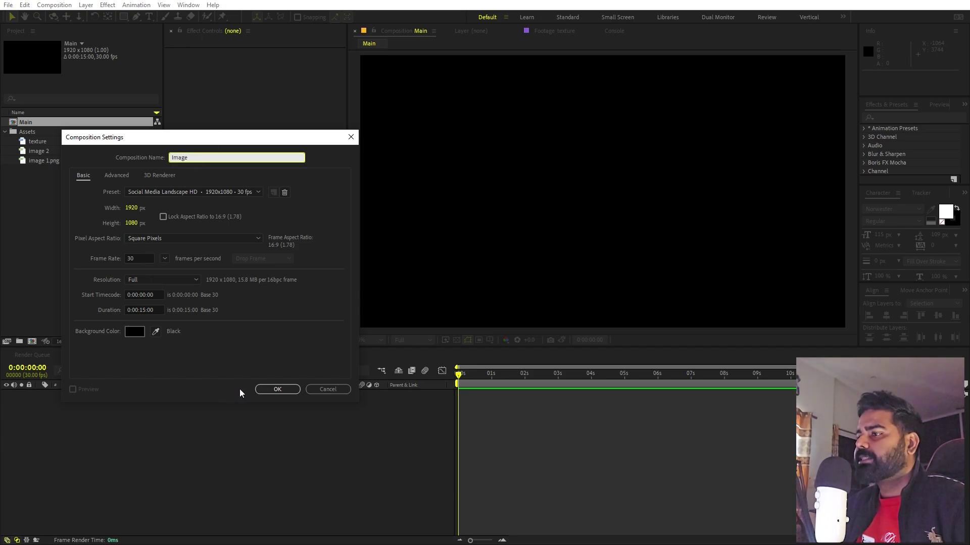
pyautogui.click(277, 390)
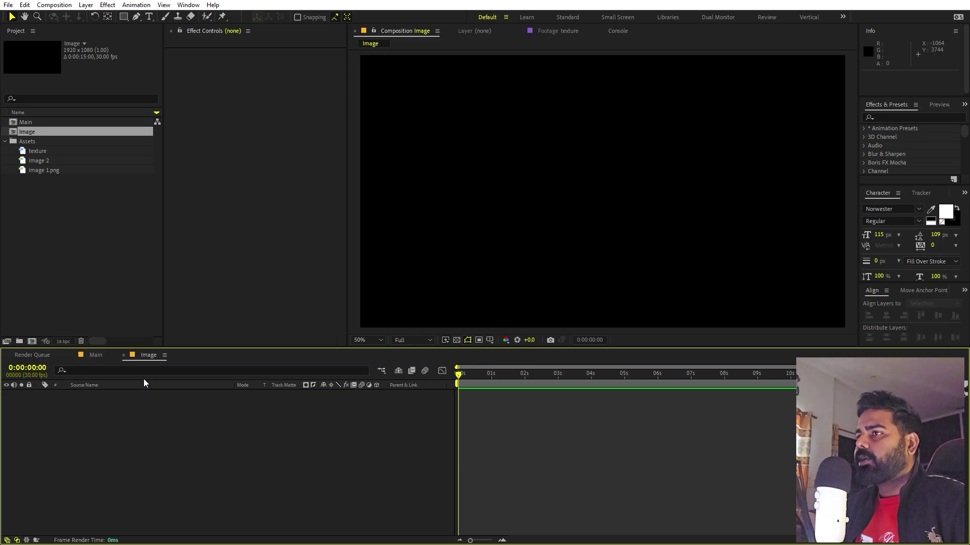
# - Add image 1.png to the Image composition and scale it down to 72.3% so the whole portrait fits
pyautogui.click(85, 234)
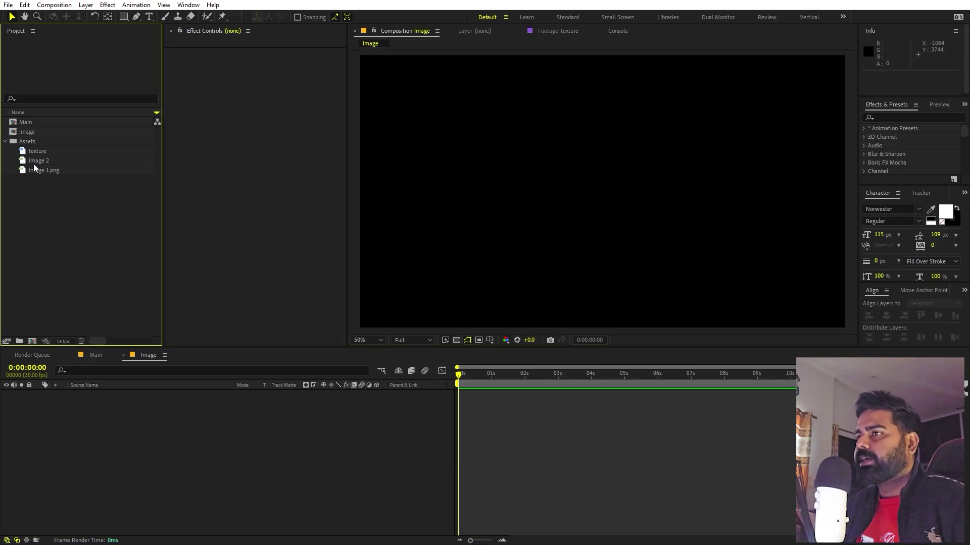
pyautogui.click(46, 171)
pyautogui.moveTo(56, 174); pyautogui.dragTo(160, 467)
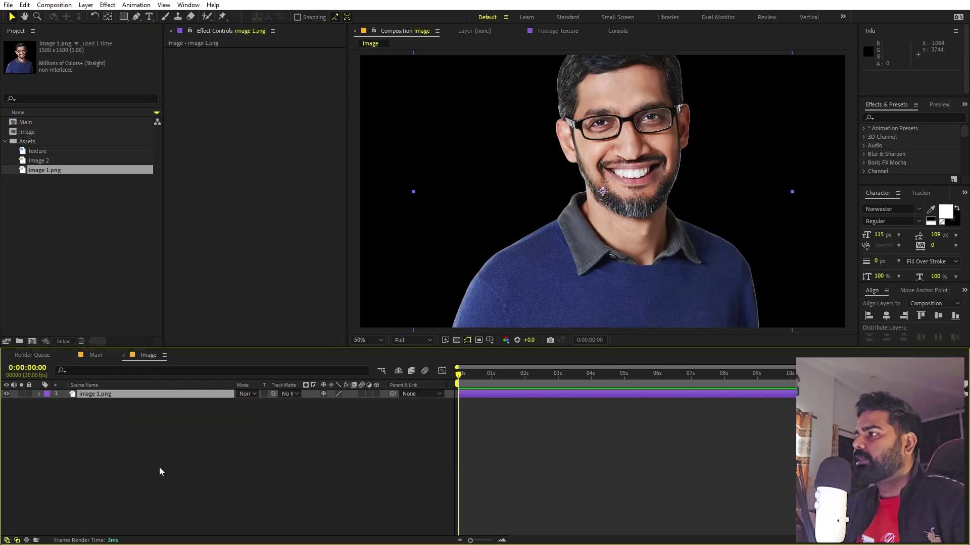
pyautogui.press('s')
pyautogui.moveTo(337, 404); pyautogui.dragTo(245, 455)
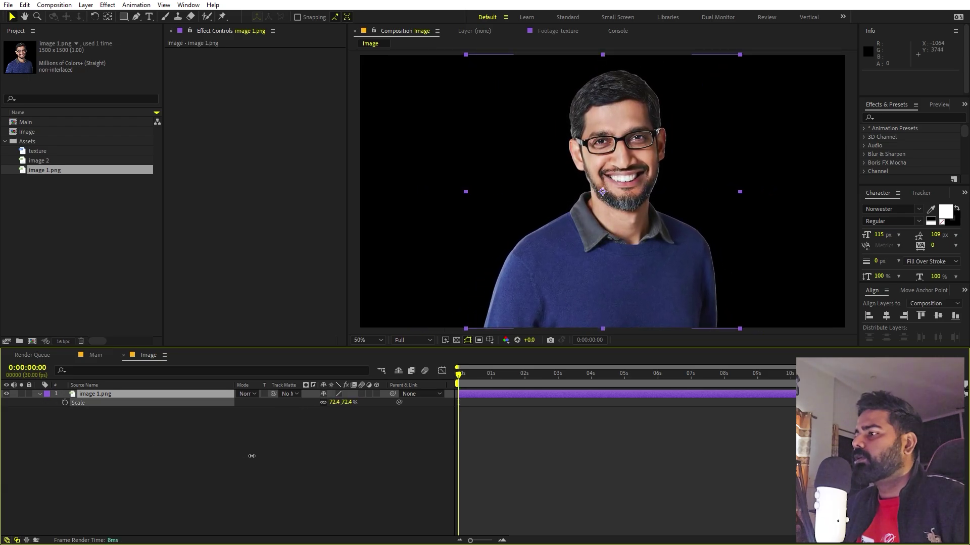
pyautogui.click(543, 447)
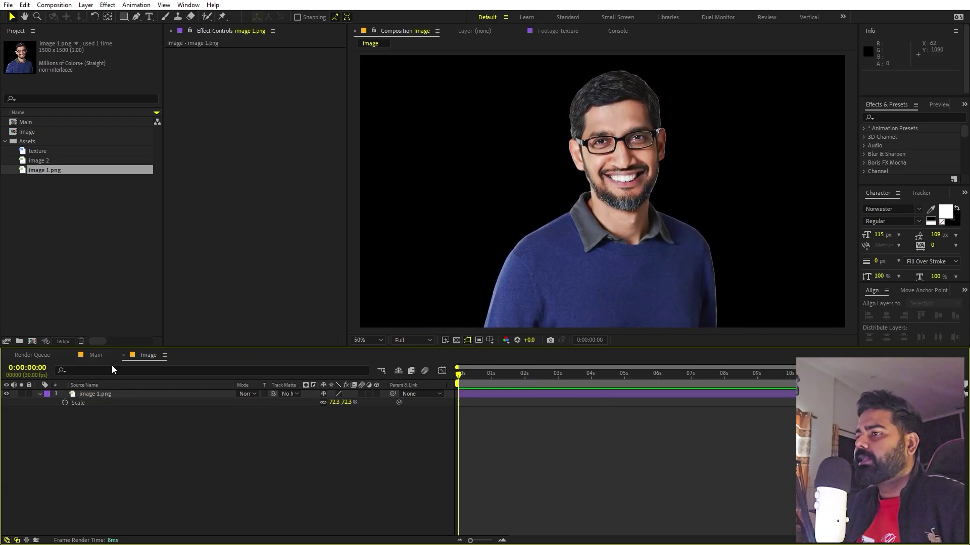
# - Add a full-frame solid in a pale orange off-white colour to the Main composition as its background
pyautogui.click(99, 357)
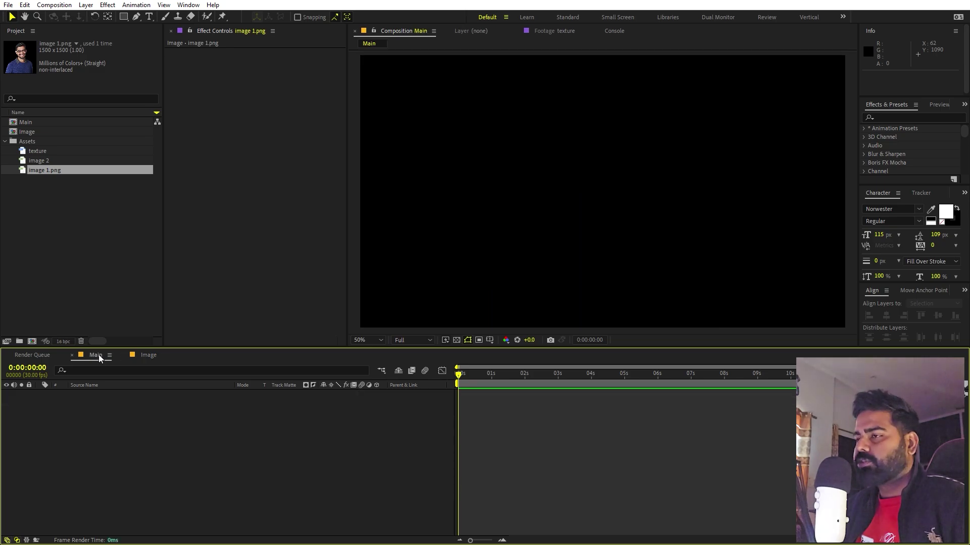
pyautogui.rightClick(145, 474)
pyautogui.moveTo(201, 349)
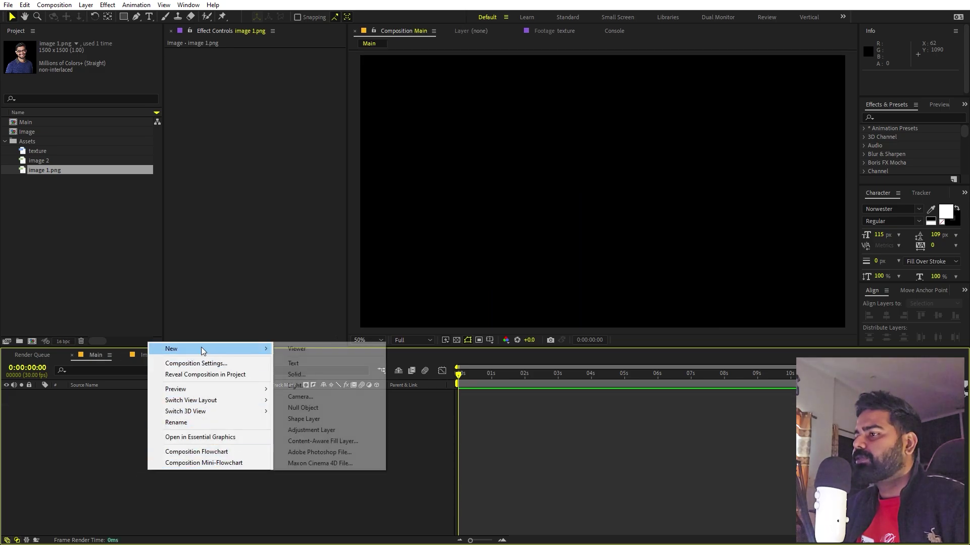
pyautogui.click(299, 375)
pyautogui.click(295, 265)
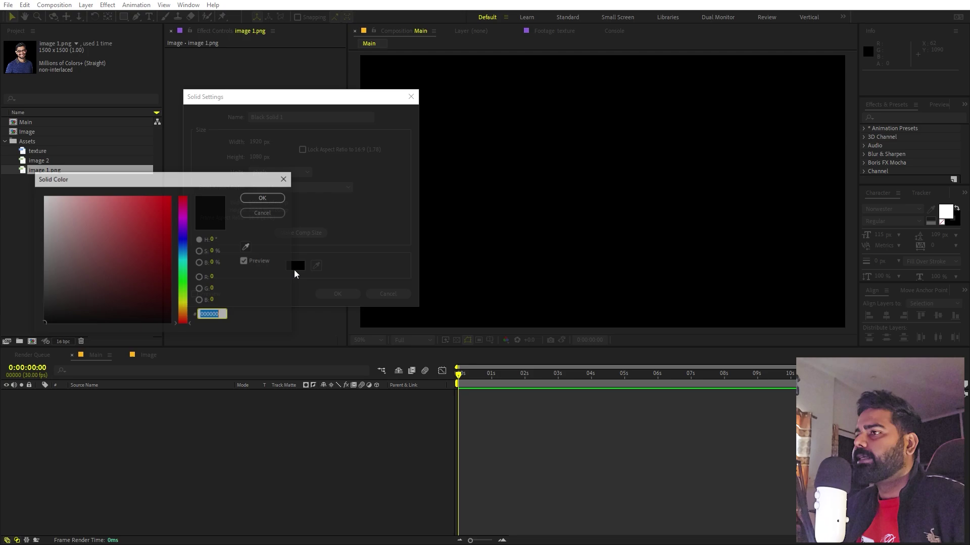
pyautogui.moveTo(135, 269); pyautogui.dragTo(20, 214)
pyautogui.moveTo(186, 306); pyautogui.dragTo(184, 312)
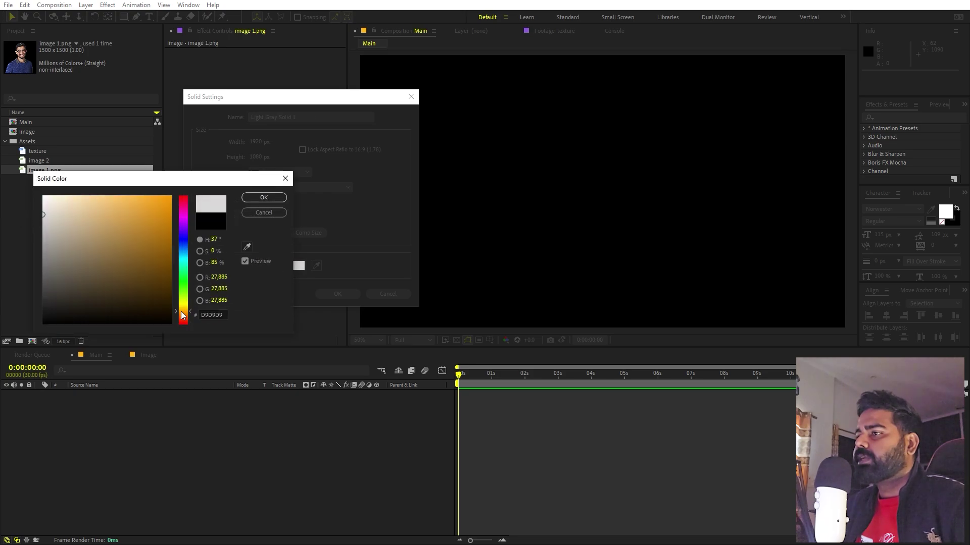
pyautogui.moveTo(58, 215); pyautogui.dragTo(48, 203)
pyautogui.click(264, 198)
pyautogui.click(336, 294)
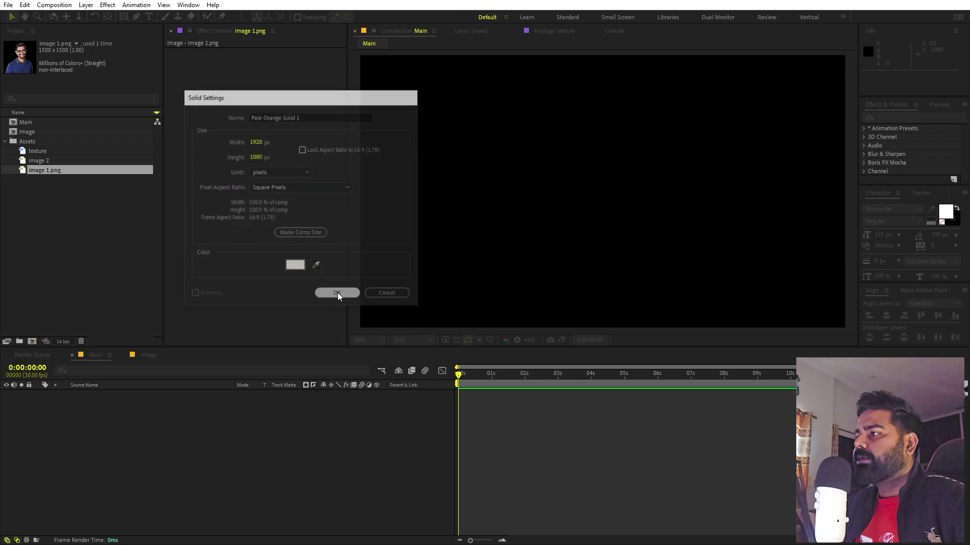
pyautogui.click(405, 447)
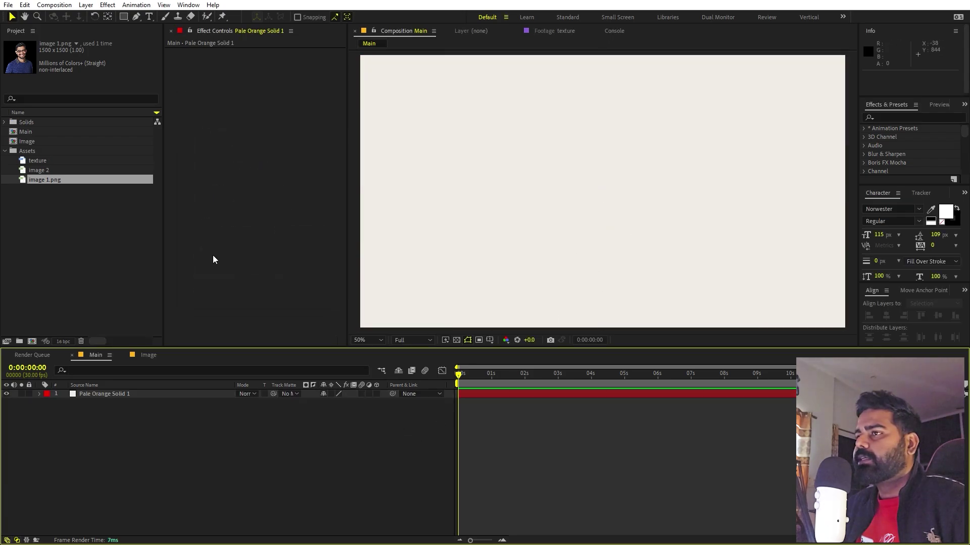
# - Place the Image composition in Main as a layer above the solid
pyautogui.click(105, 237)
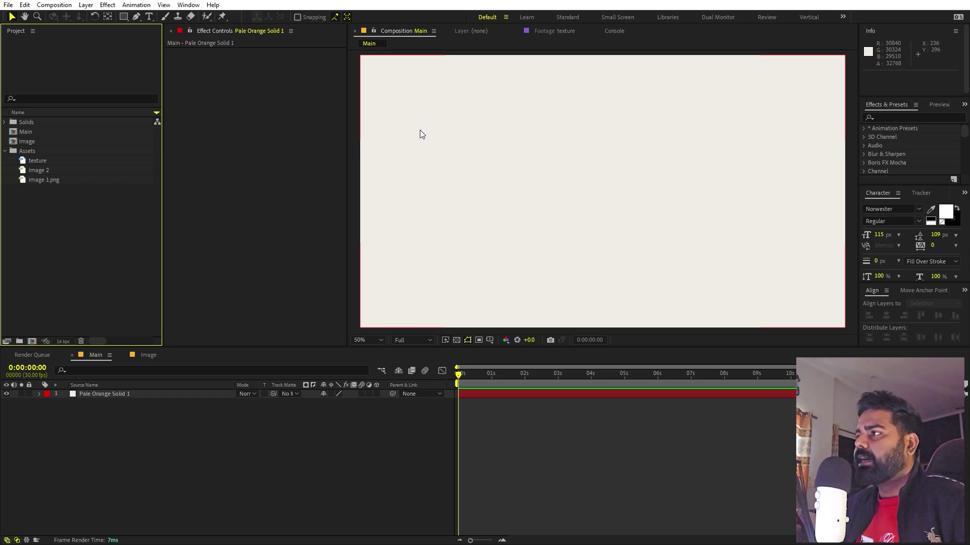
pyautogui.click(30, 142)
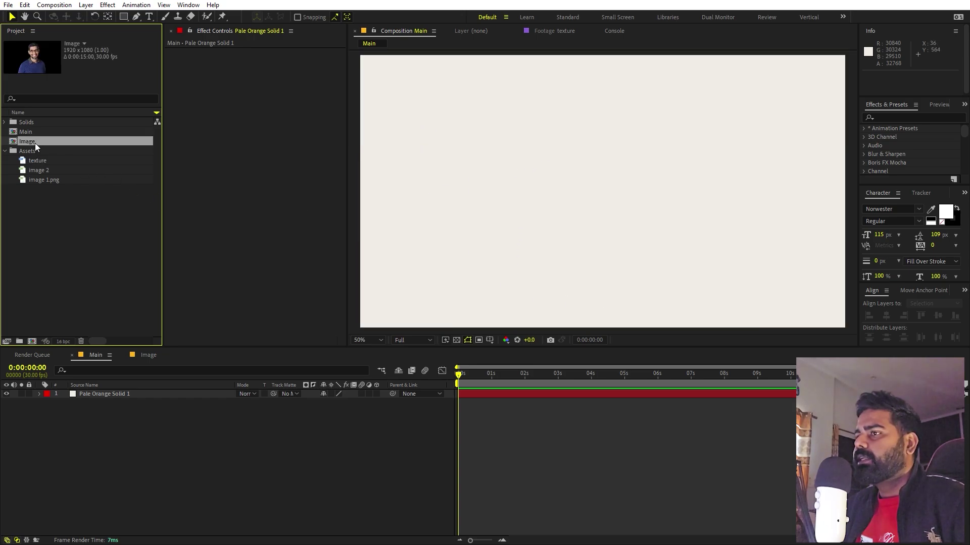
pyautogui.moveTo(34, 143); pyautogui.dragTo(89, 392)
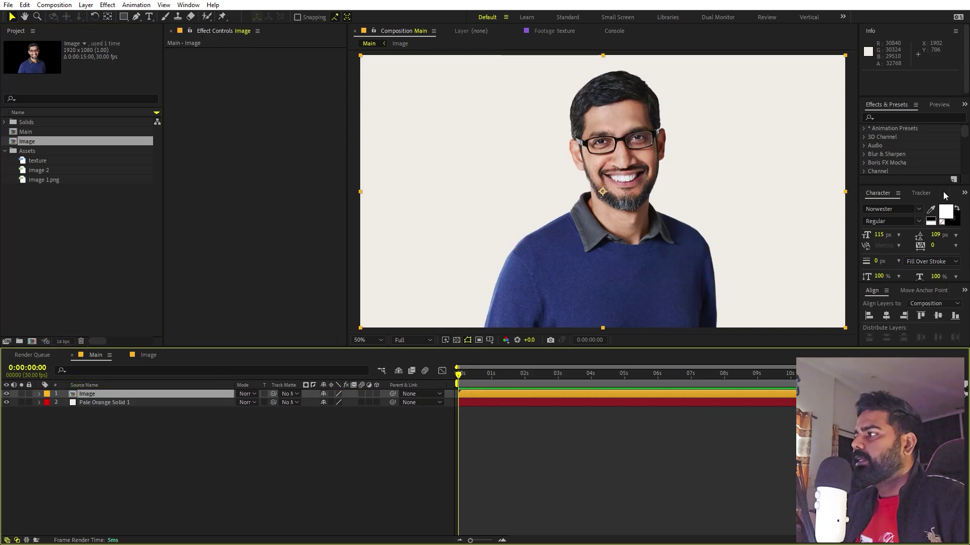
# - Apply the Tint effect to the Image layer to turn the portrait black and white
pyautogui.click(906, 118)
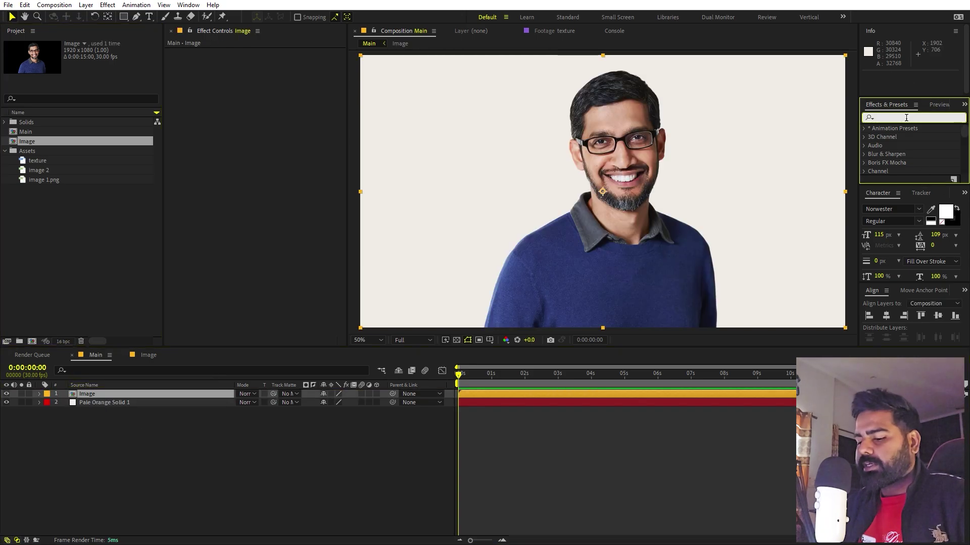
pyautogui.write('tint')
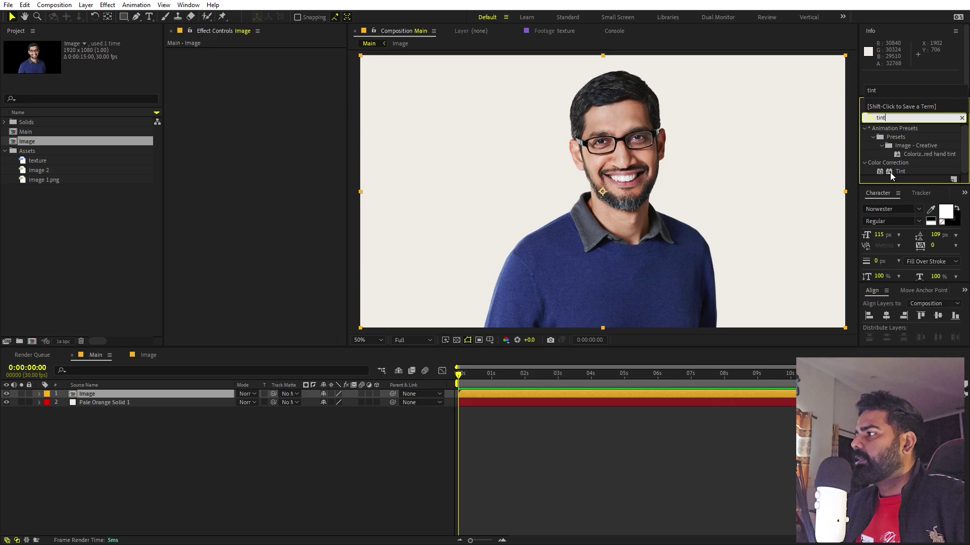
pyautogui.moveTo(890, 172); pyautogui.dragTo(626, 184)
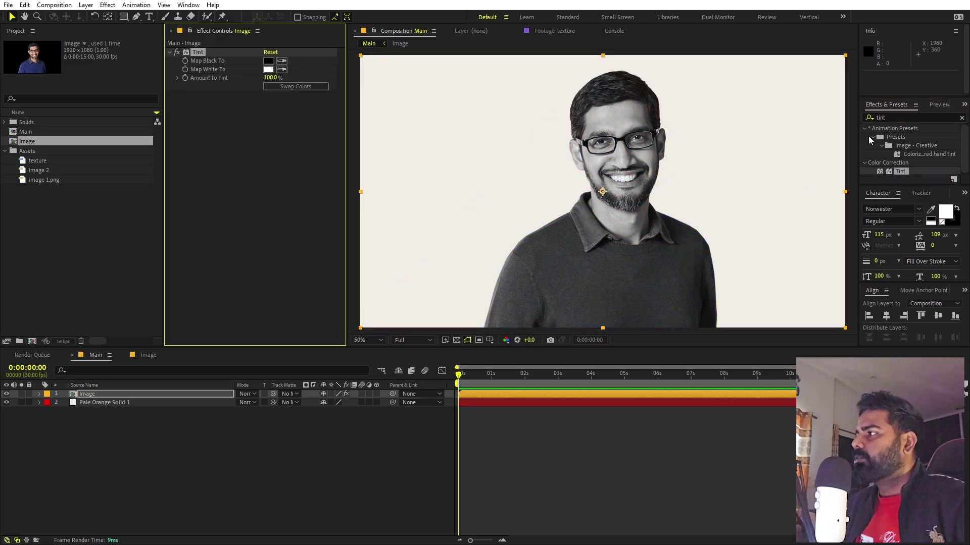
# - Apply the Curves effect to the Image layer and pull the shadows down for more contrast, keeping the highlights near the diagonal
pyautogui.click(895, 117)
pyautogui.write('curves')
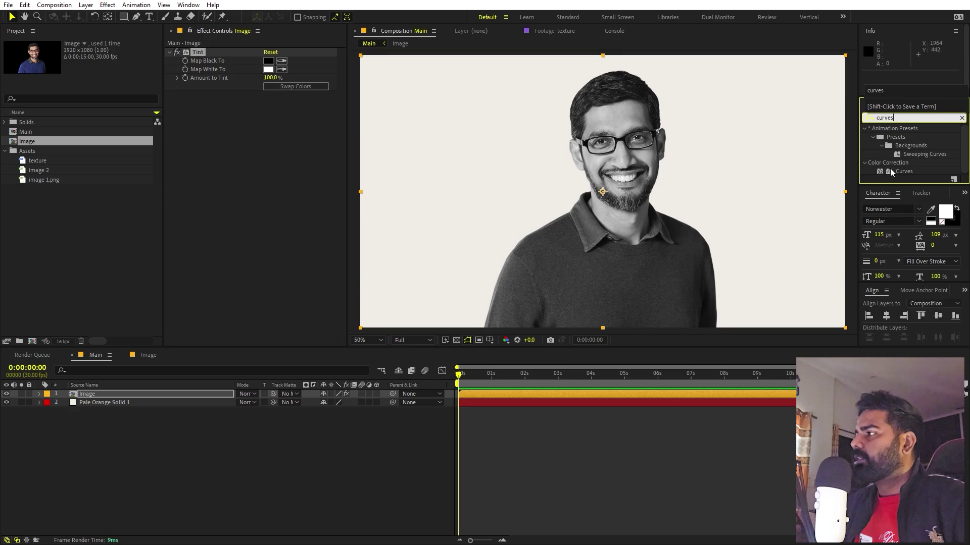
pyautogui.moveTo(896, 171); pyautogui.dragTo(631, 162)
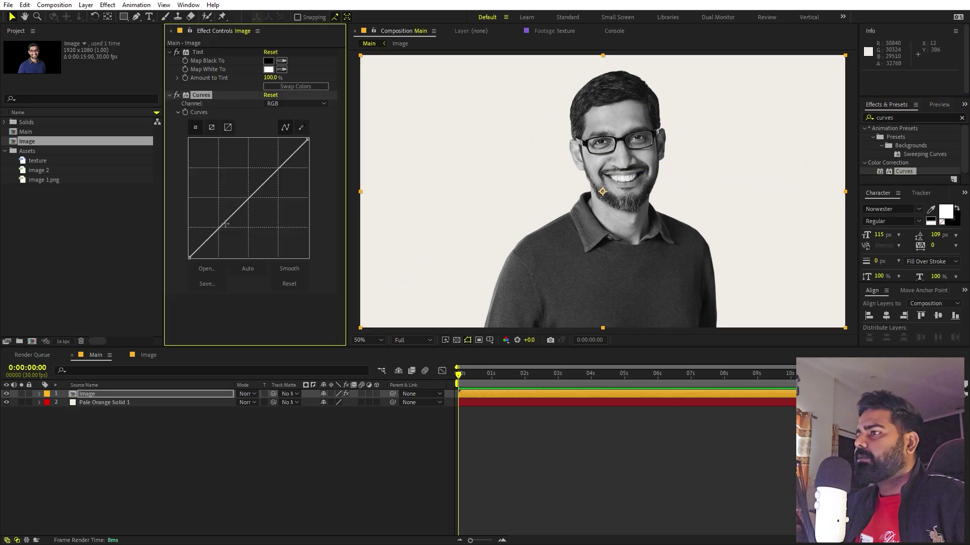
pyautogui.moveTo(227, 219); pyautogui.dragTo(231, 227)
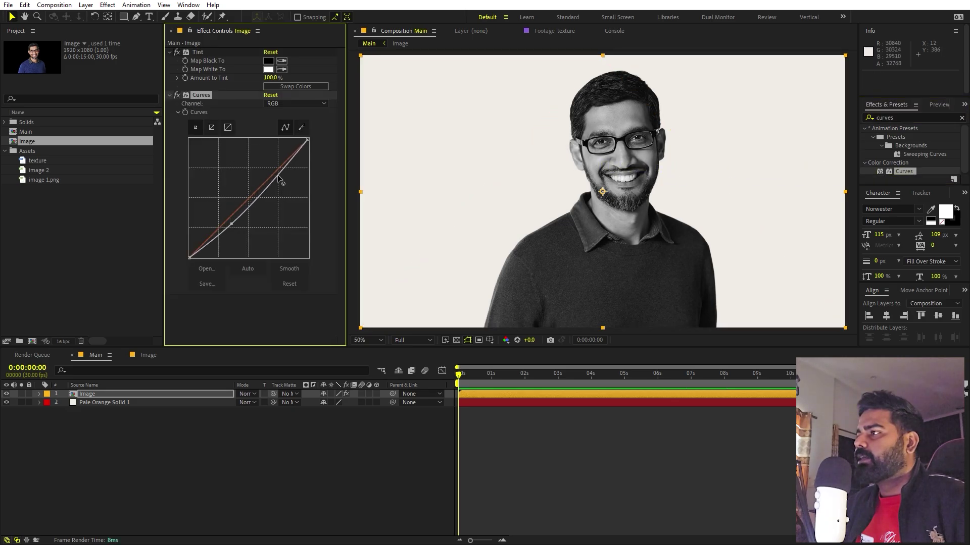
pyautogui.moveTo(280, 183); pyautogui.dragTo(274, 176)
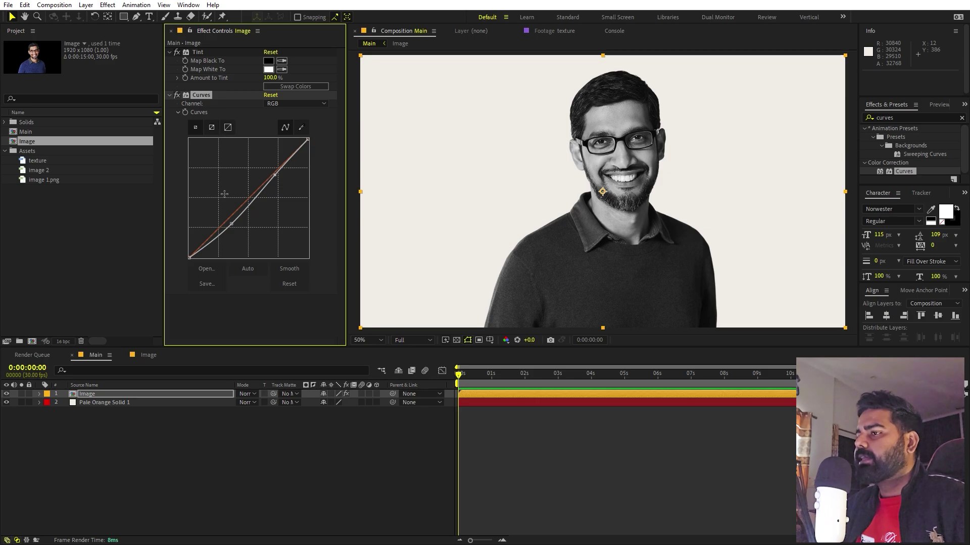
pyautogui.click(178, 450)
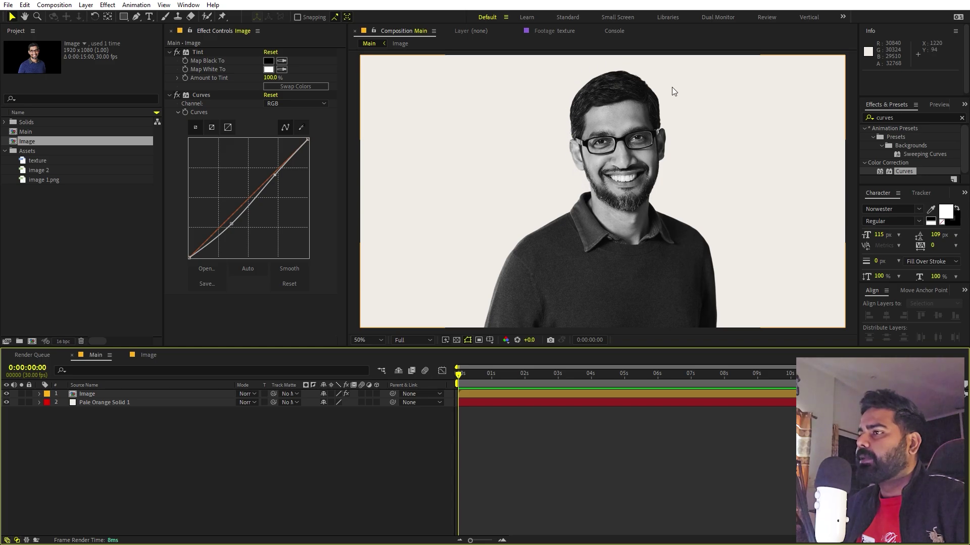
# - Hide the Image layer and draw a small pink circle about 30 px wide with the Ellipse tool, left of the frame's centre
pyautogui.click(7, 394)
pyautogui.click(104, 271)
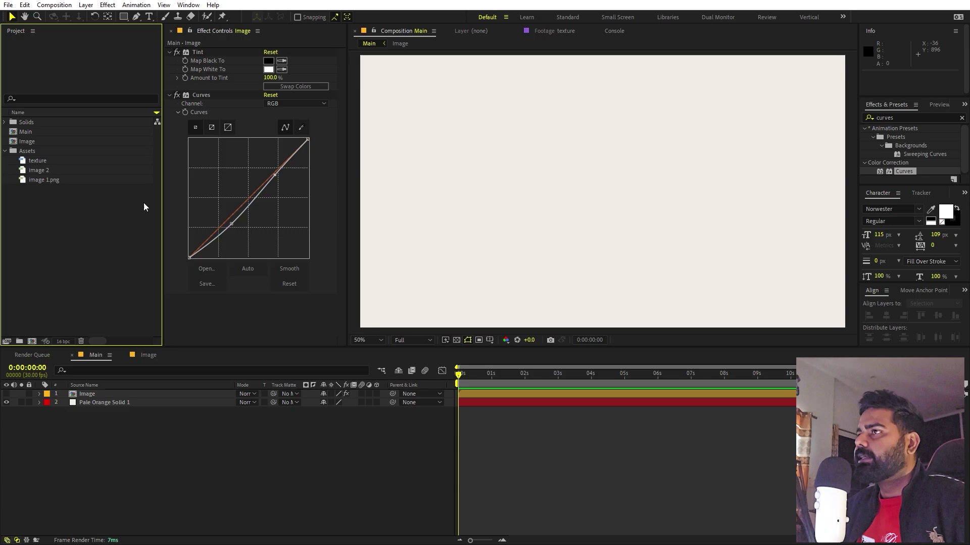
pyautogui.click(124, 20)
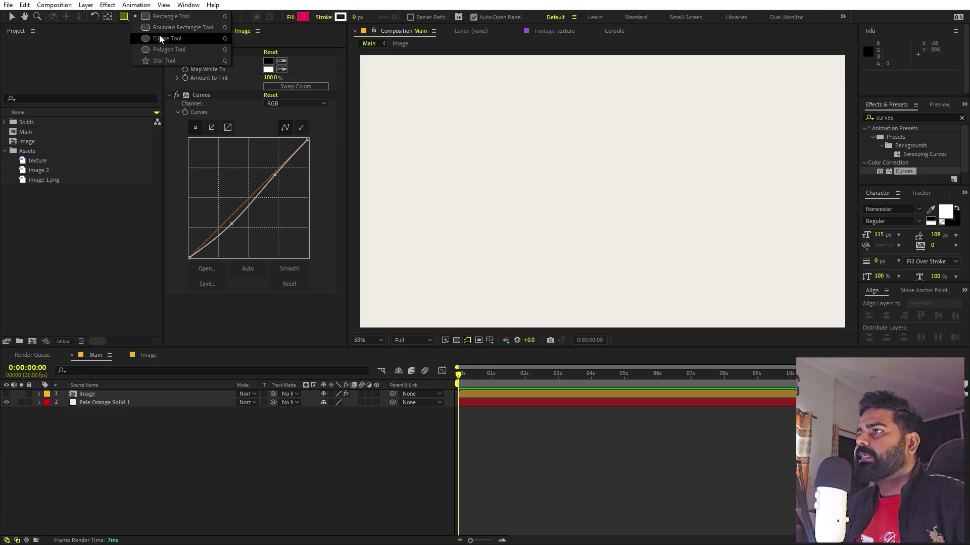
pyautogui.click(159, 38)
pyautogui.click(274, 418)
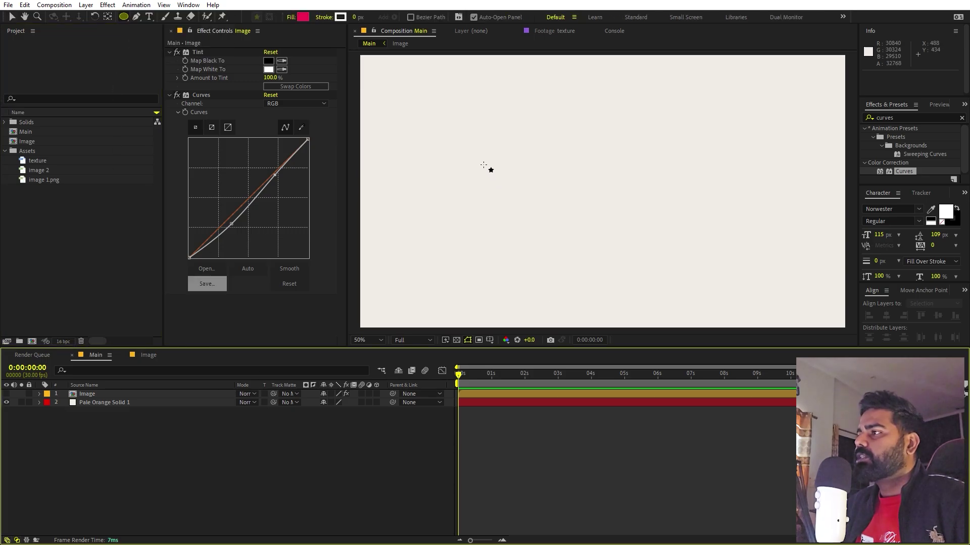
pyautogui.moveTo(483, 165); pyautogui.dragTo(491, 172)
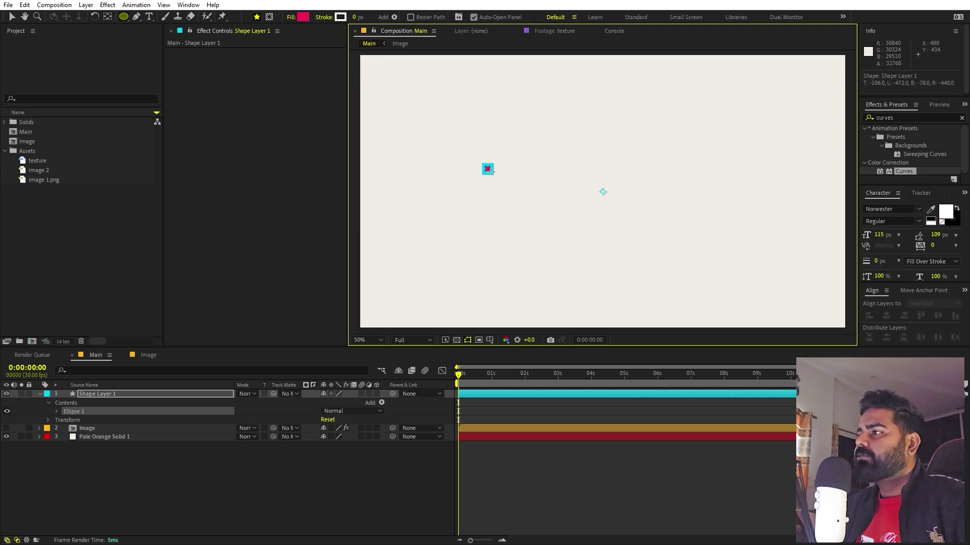
pyautogui.click(592, 500)
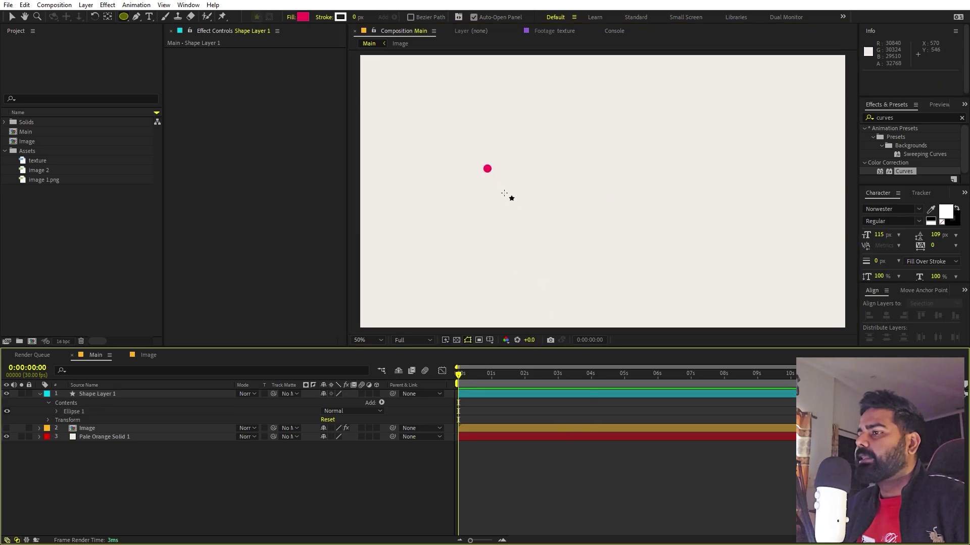
# - Add a Repeater to the circle's shape layer and set its Copies to 100
pyautogui.press('v')
pyautogui.click(187, 395)
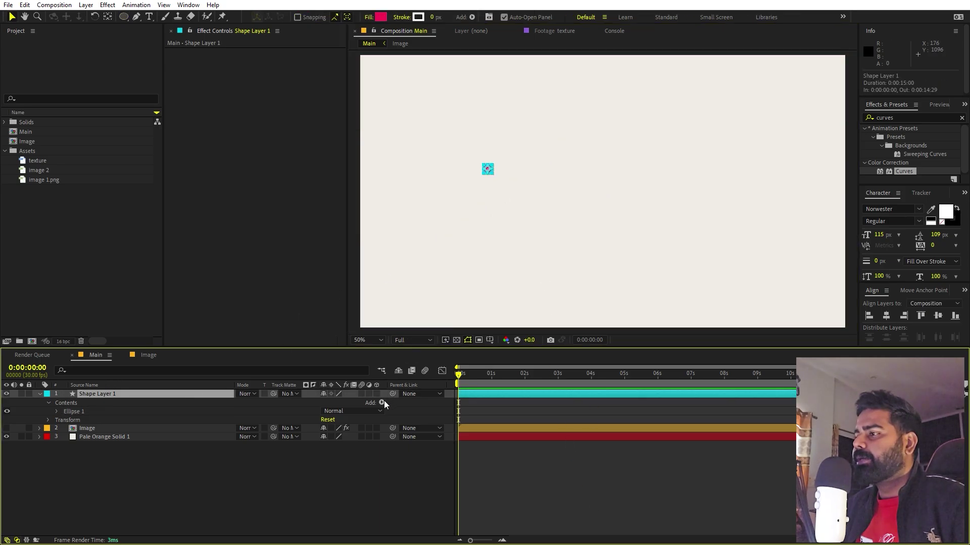
pyautogui.click(382, 403)
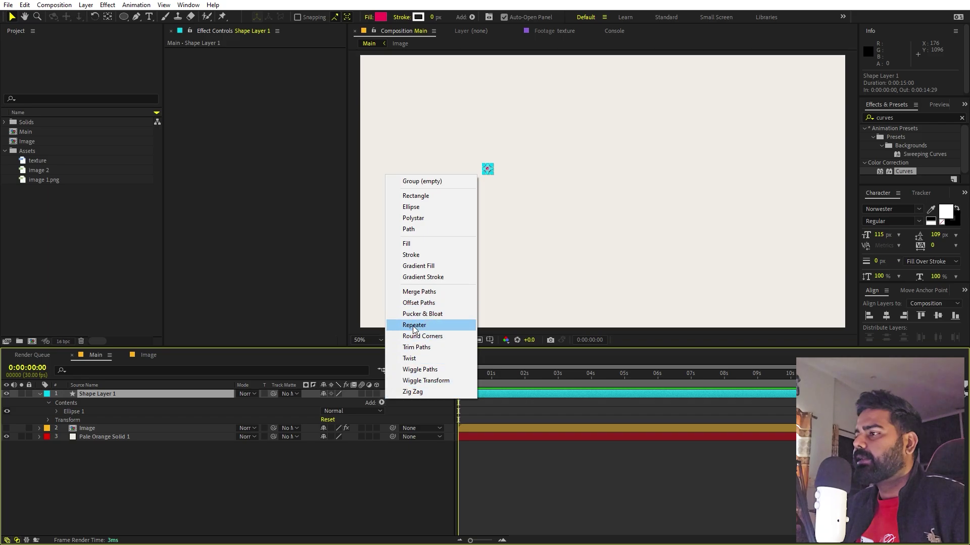
pyautogui.click(414, 326)
pyautogui.click(56, 419)
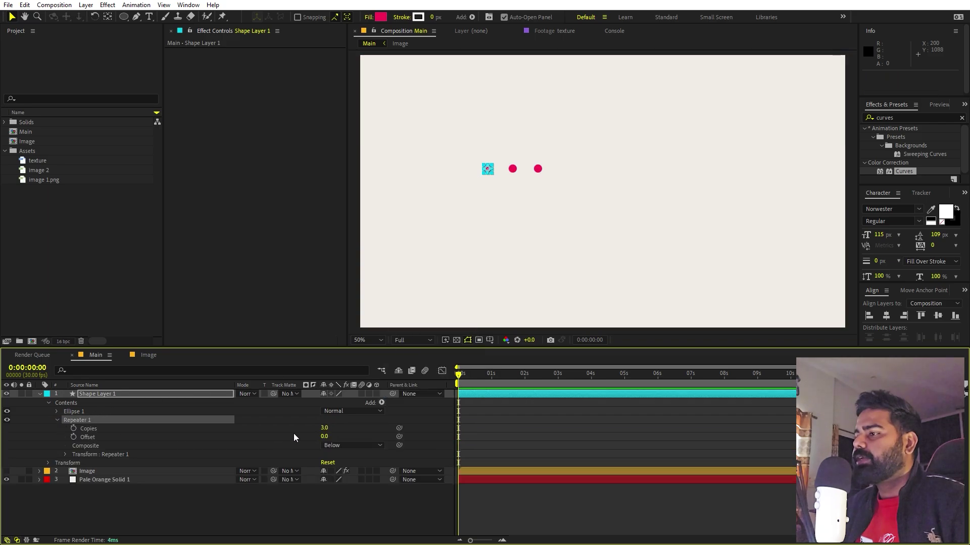
pyautogui.moveTo(325, 428); pyautogui.dragTo(354, 428)
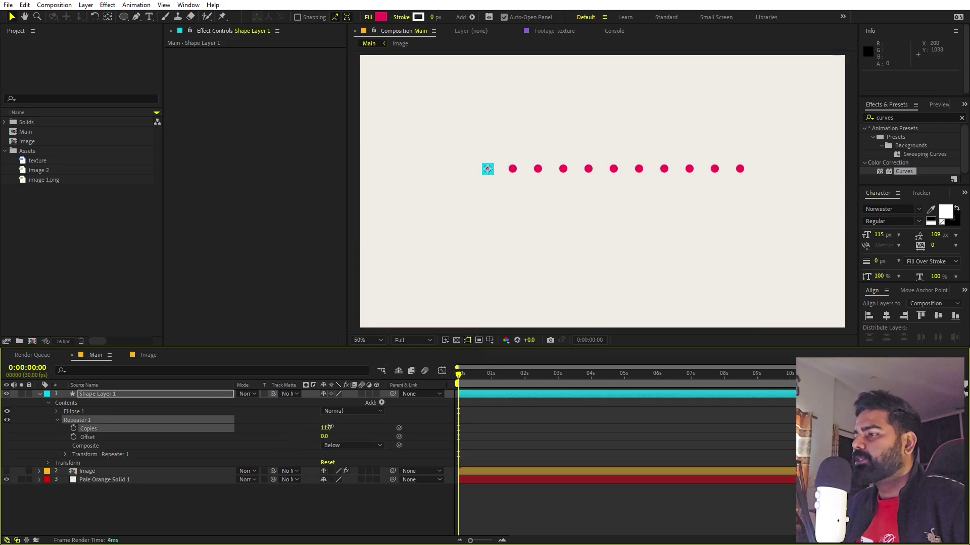
pyautogui.click(328, 428)
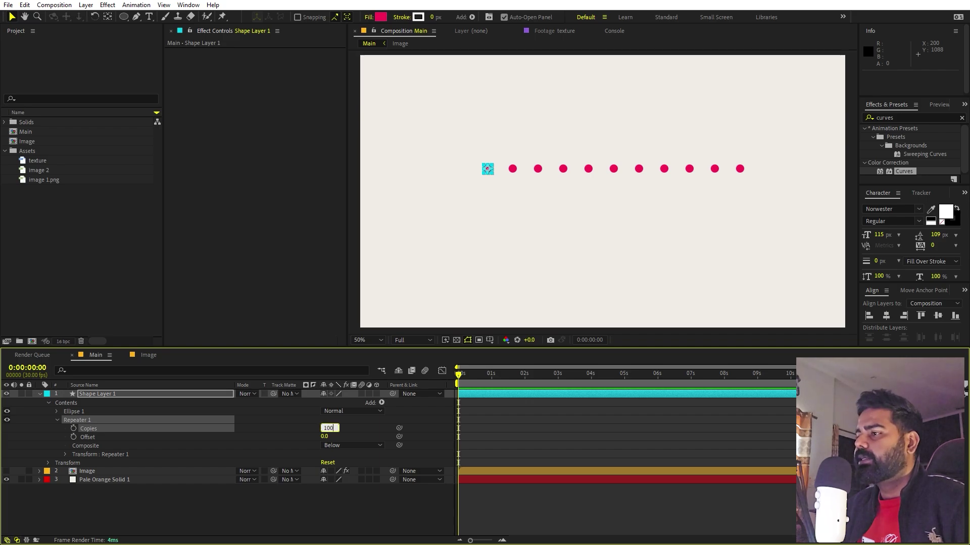
pyautogui.press('Return')
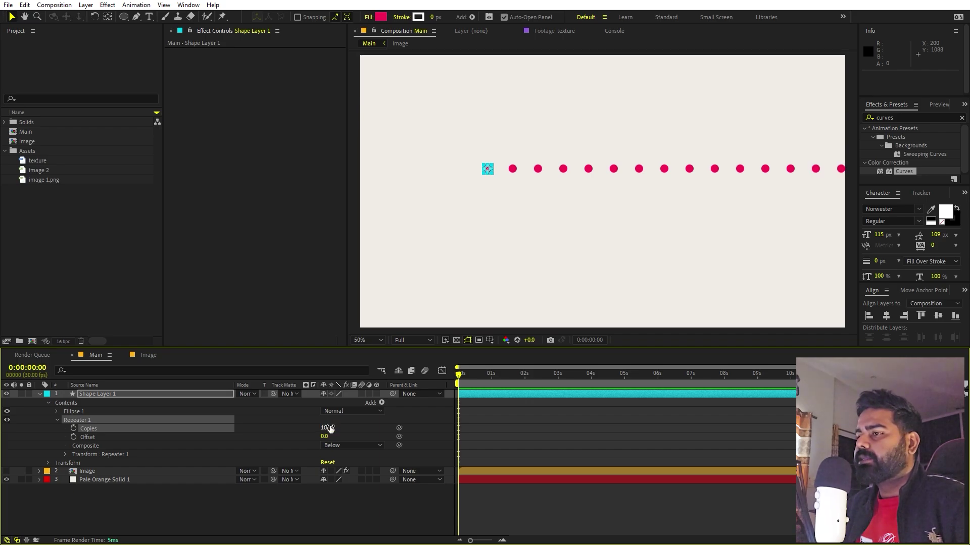
# - Set the first Repeater's transform Position to 40, 0 to space the dots closely in a row
pyautogui.click(61, 457)
pyautogui.click(65, 455)
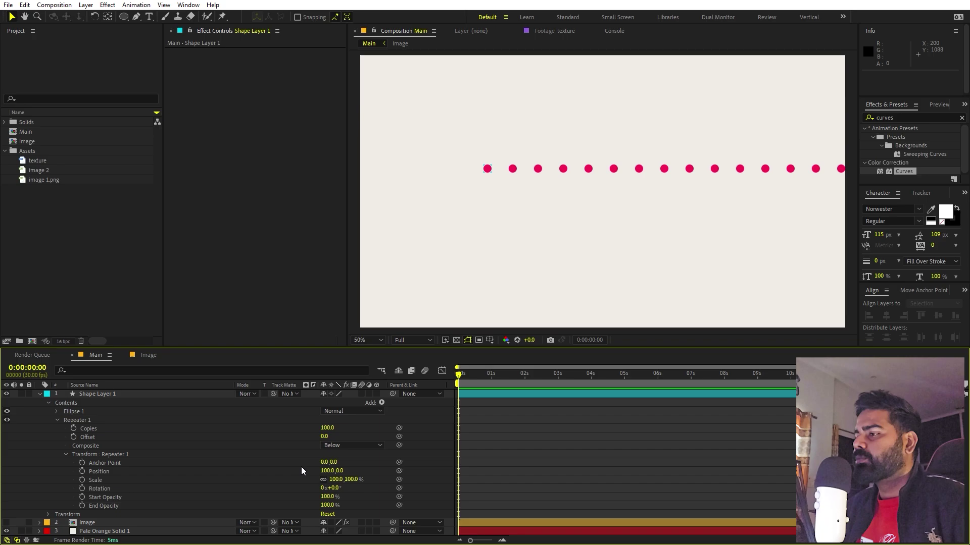
pyautogui.moveTo(328, 471); pyautogui.dragTo(168, 483)
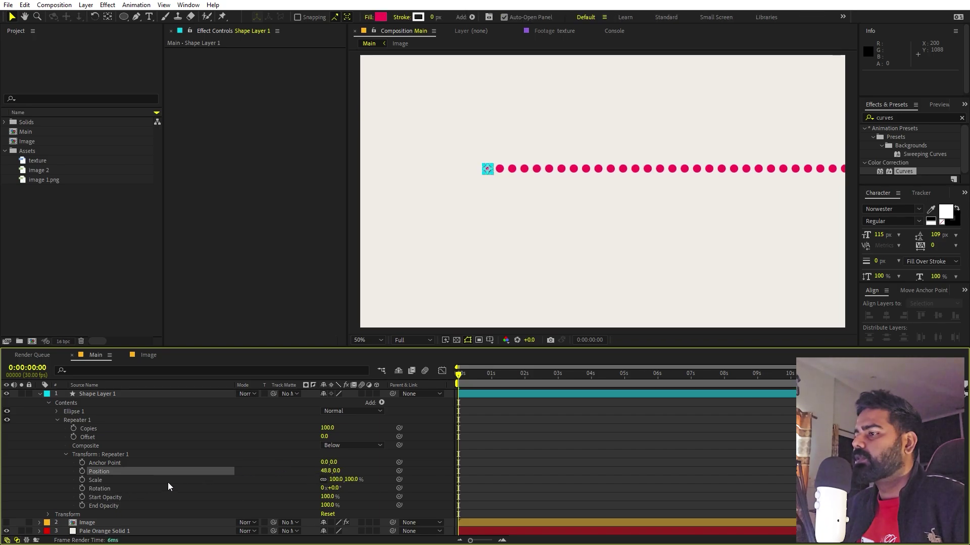
pyautogui.click(327, 470)
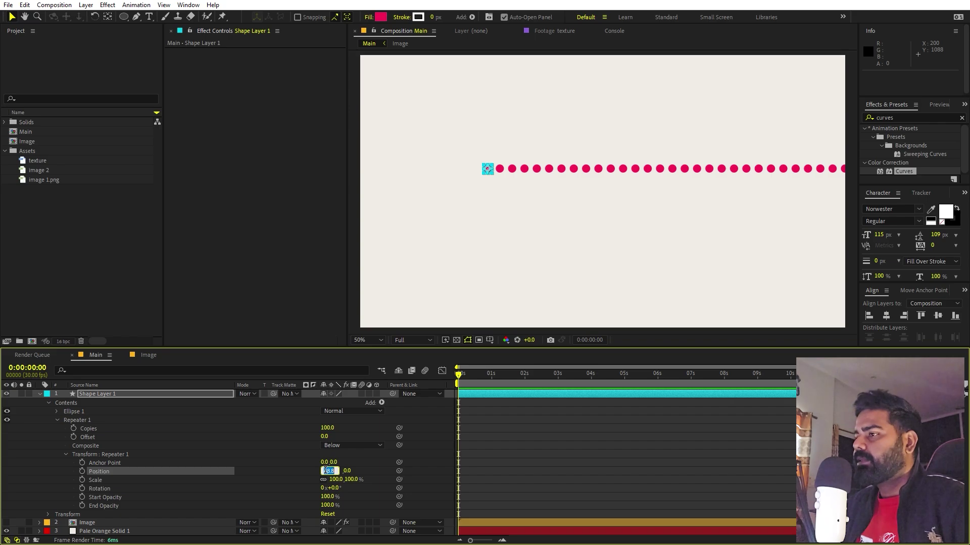
pyautogui.write('40')
pyautogui.press('Return')
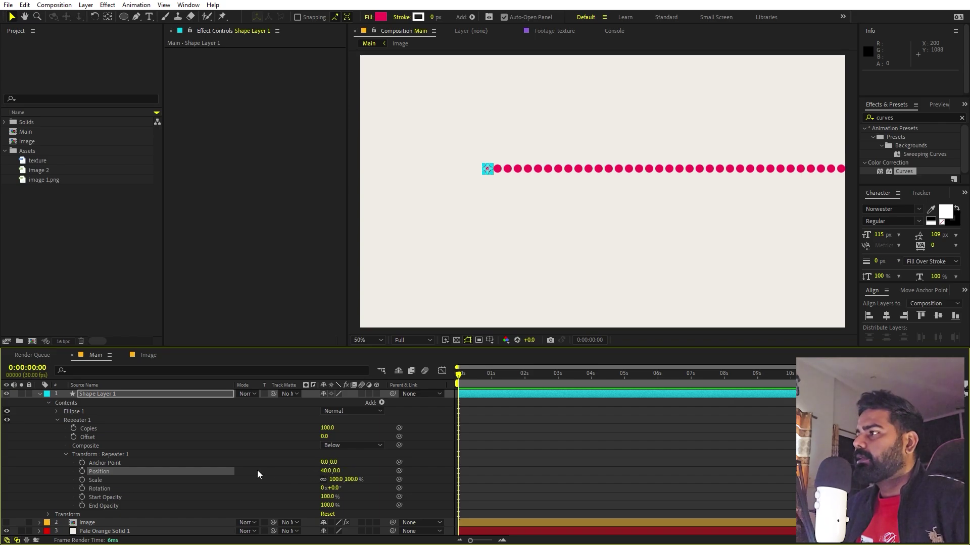
pyautogui.click(257, 473)
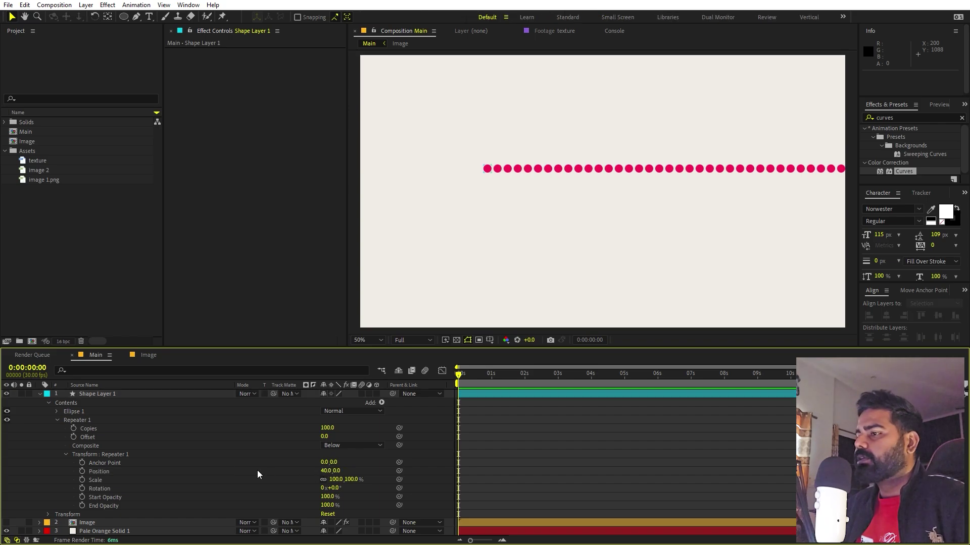
# - Add a second Repeater to the shape layer and set its Copies to 100
pyautogui.click(382, 402)
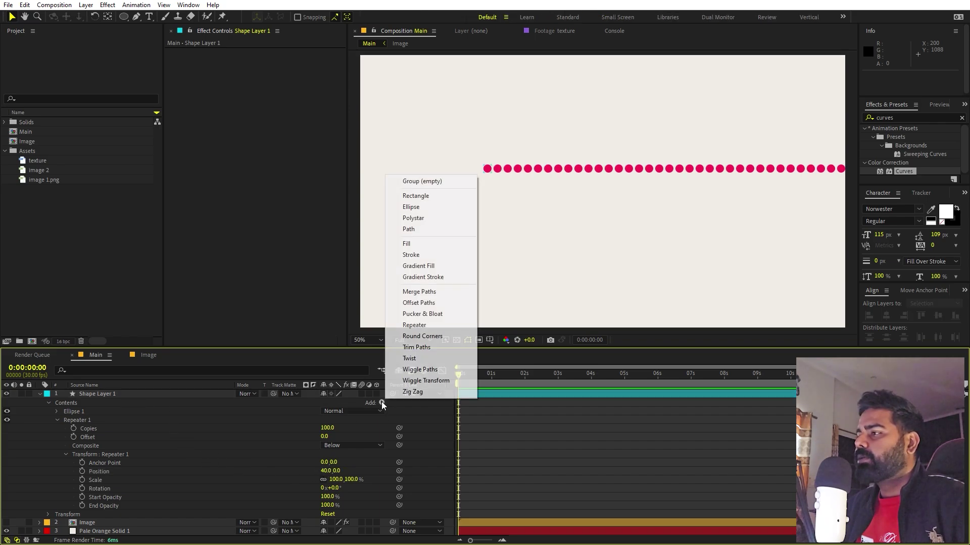
pyautogui.click(414, 325)
pyautogui.click(56, 514)
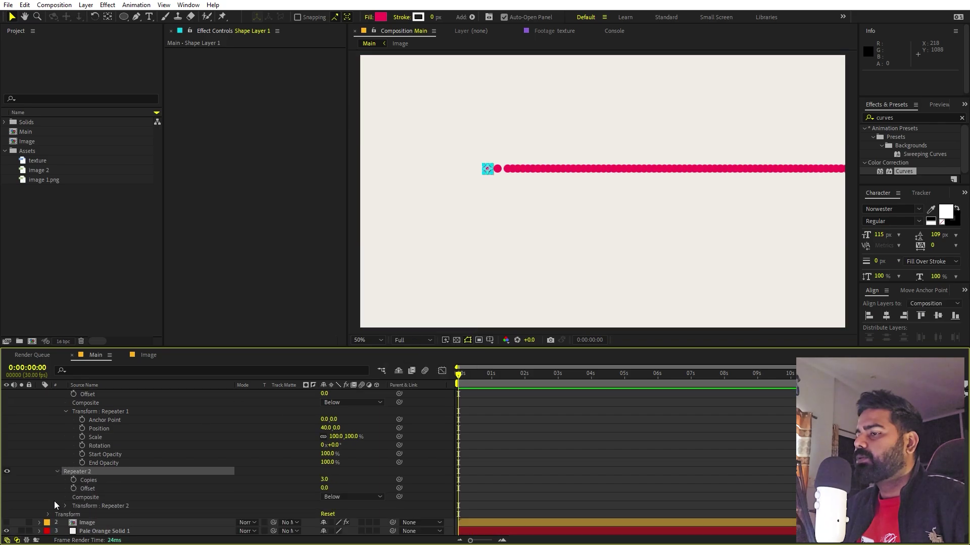
pyautogui.click(327, 479)
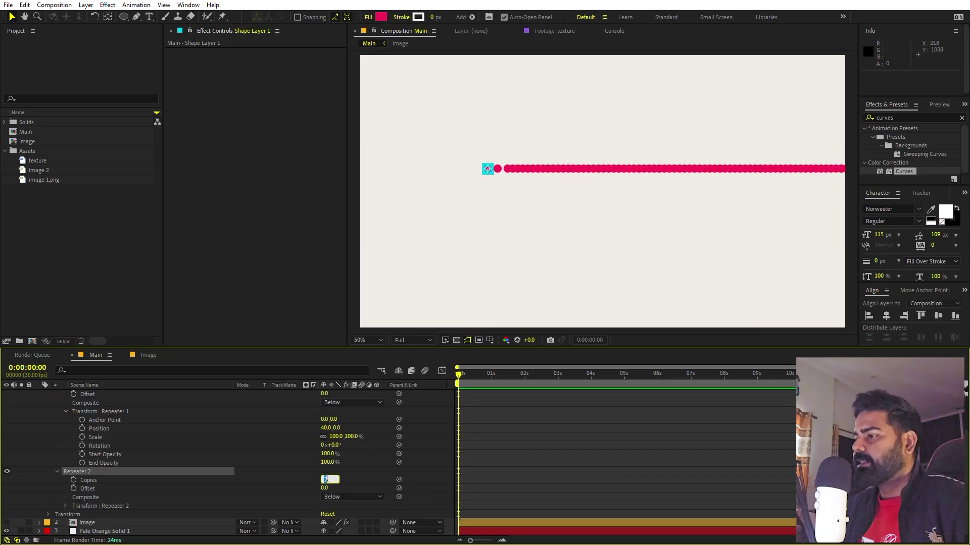
pyautogui.write('0')
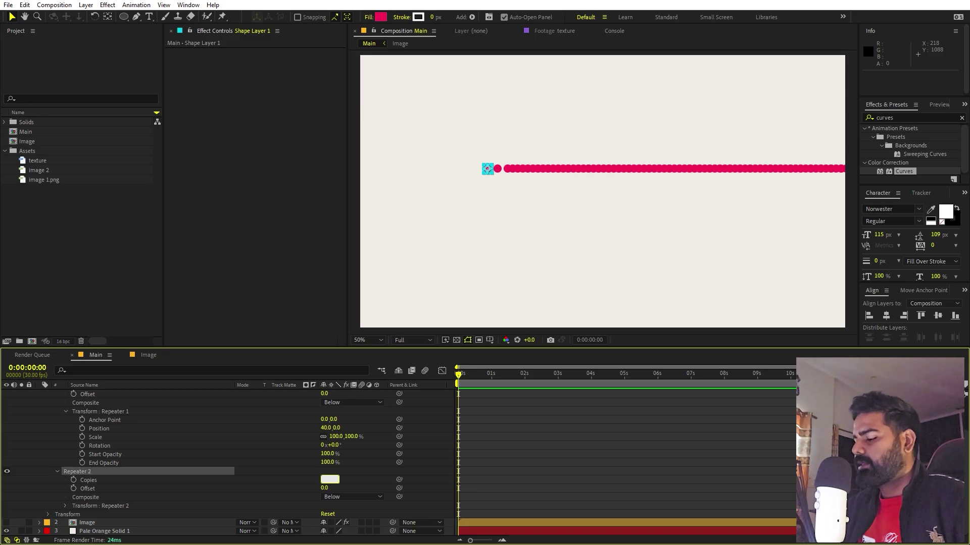
pyautogui.write('0.0')
pyautogui.press('Return')
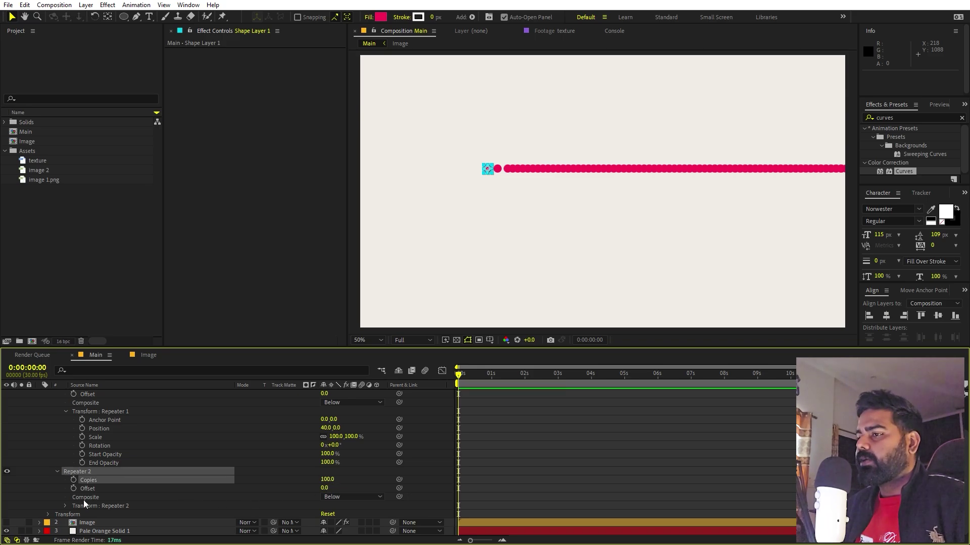
# - Set the second Repeater's transform Position to 0, 40 so the row of dots repeats downwards as a grid
pyautogui.click(66, 504)
pyautogui.scroll(-2, 71, 502)
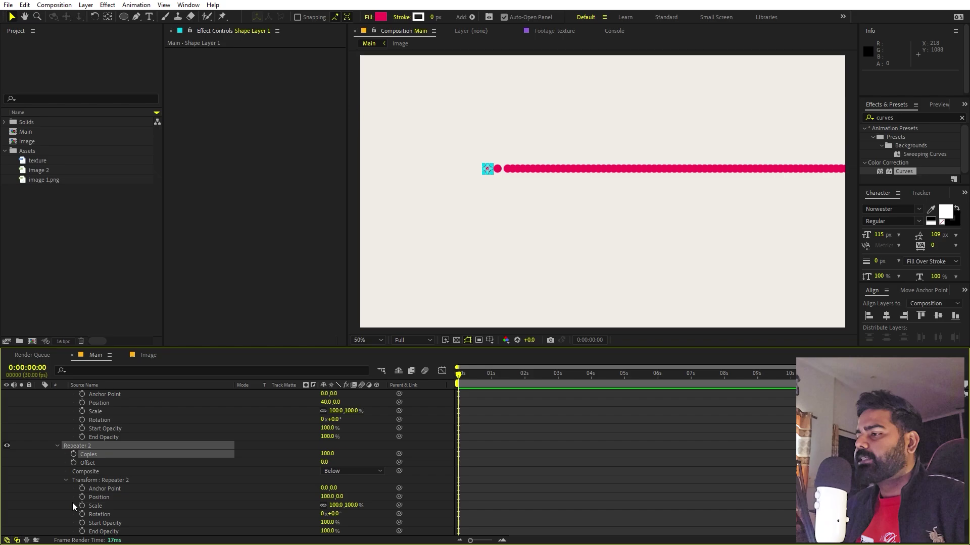
pyautogui.click(326, 471)
pyautogui.write('40')
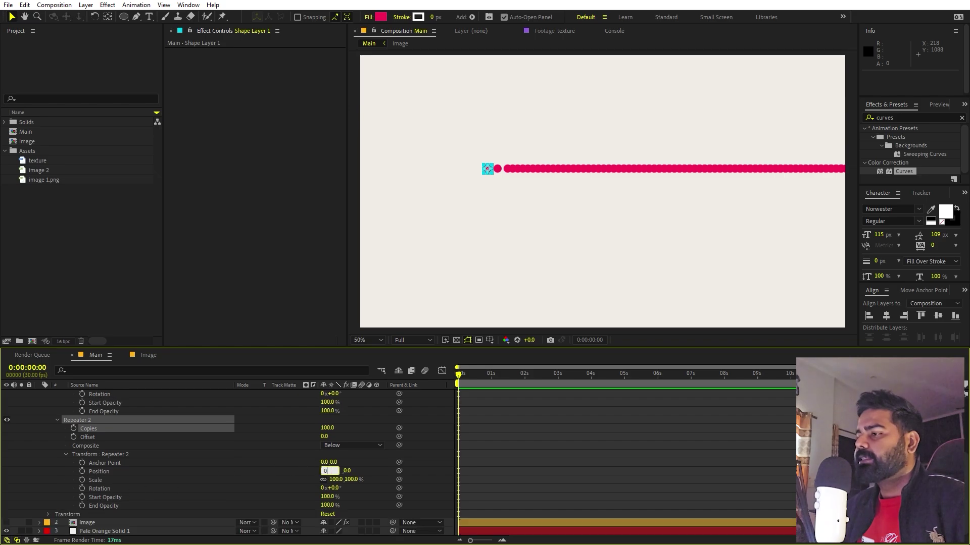
pyautogui.press('Return')
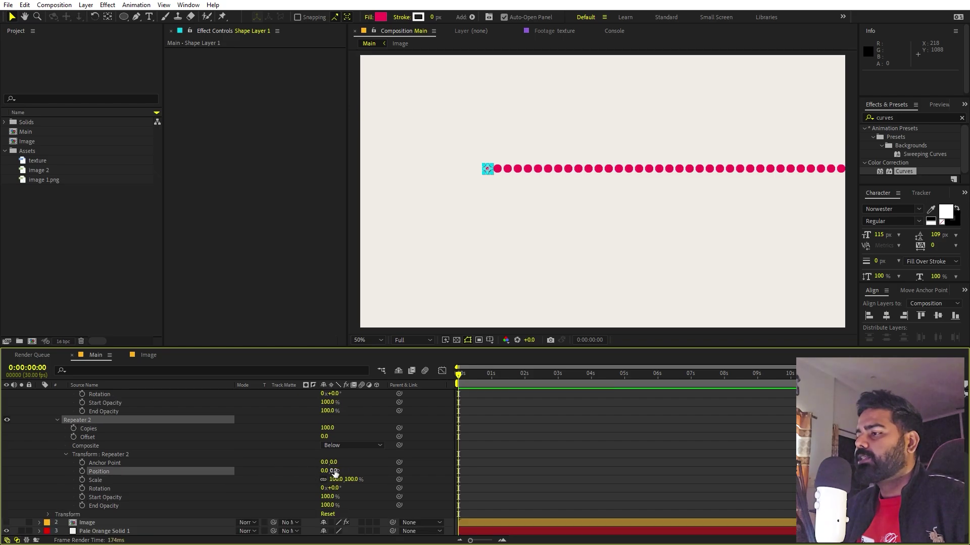
pyautogui.click(334, 471)
pyautogui.write('40')
pyautogui.press('Return')
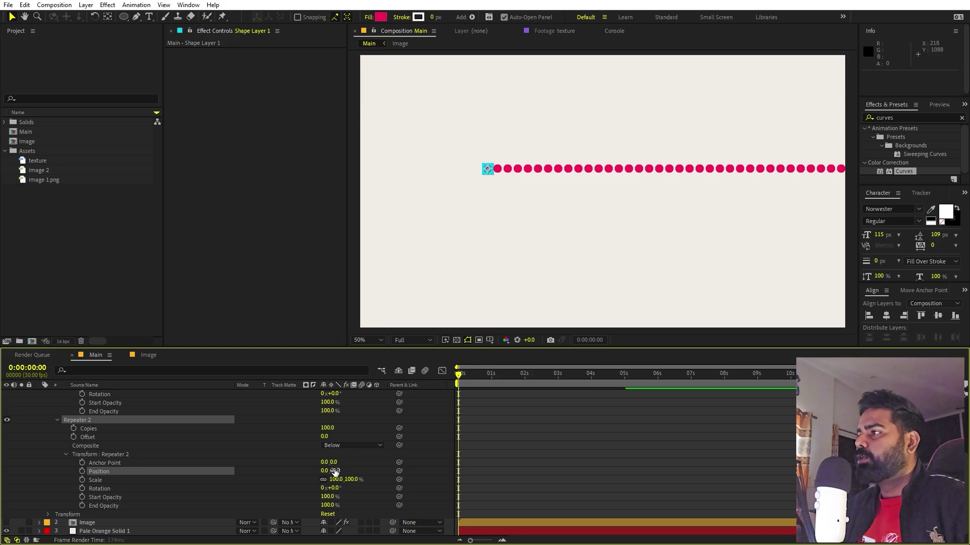
# - Move the dot grid towards the frame's upper-left corner, to a position of about 244, 202
pyautogui.press(',')
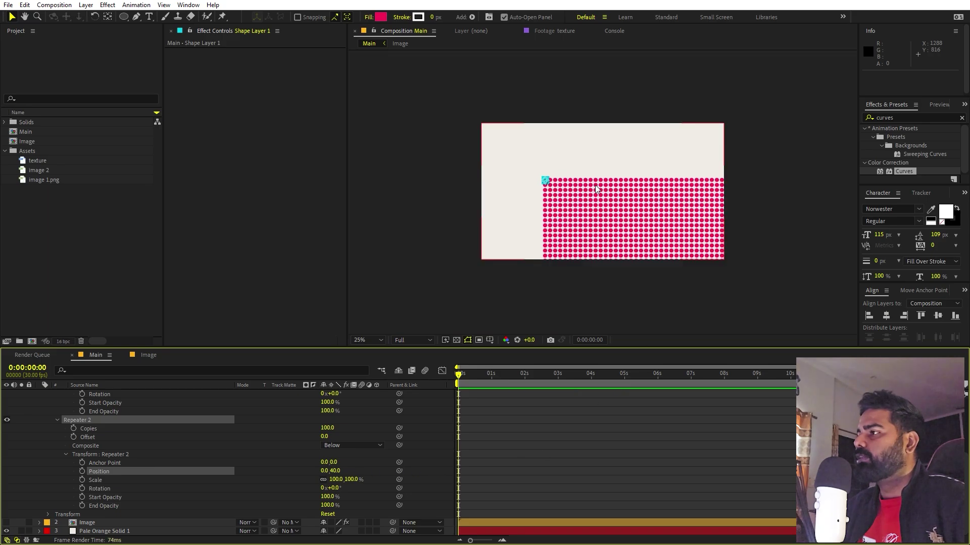
pyautogui.moveTo(546, 183); pyautogui.dragTo(513, 150)
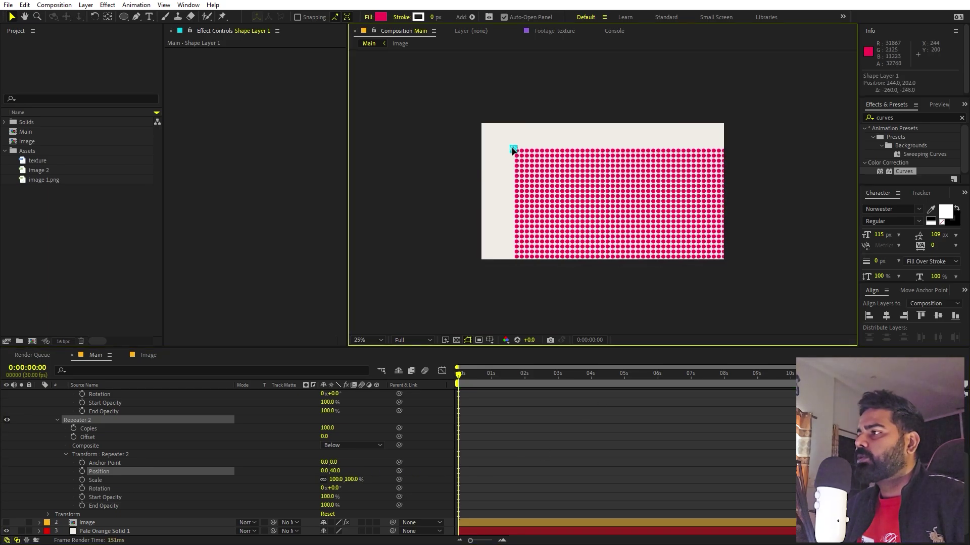
pyautogui.press('.')
# - Scale the dot grid's shape layer down uniformly to about 45.2%
pyautogui.scroll(4, 178, 433)
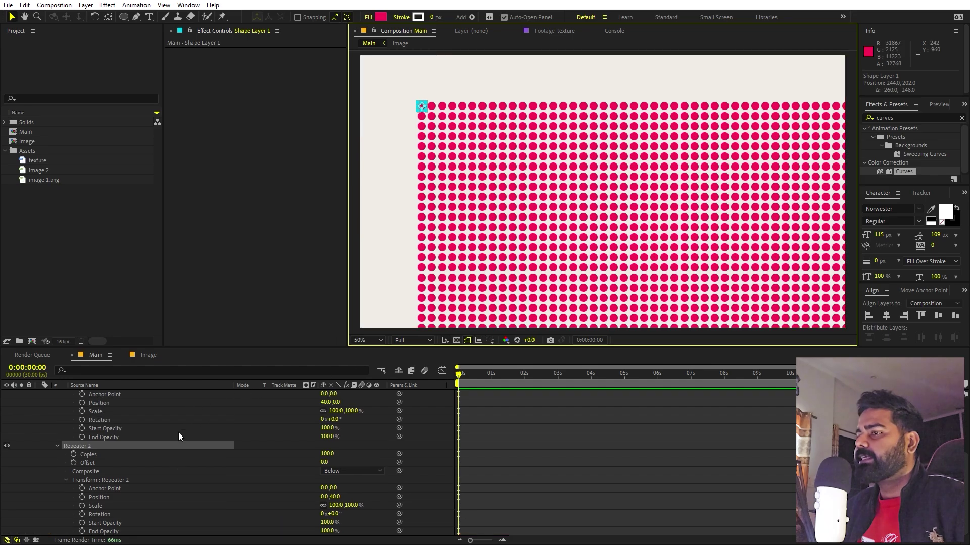
pyautogui.click(174, 393)
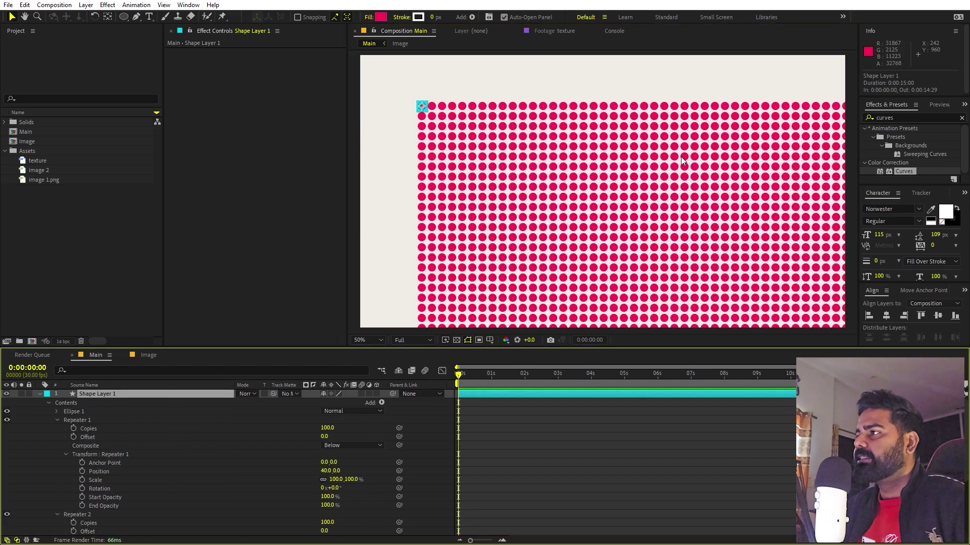
pyautogui.press('s')
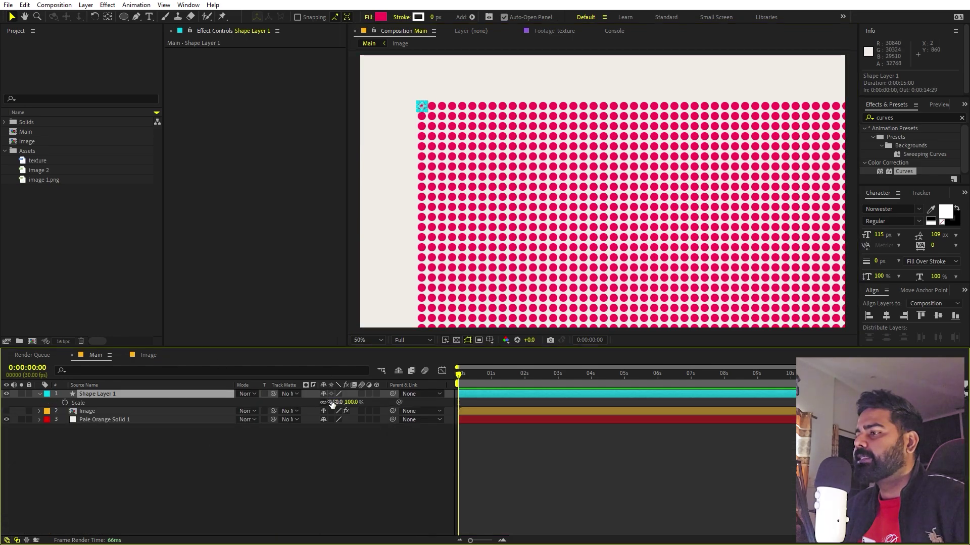
pyautogui.moveTo(332, 404); pyautogui.dragTo(101, 420)
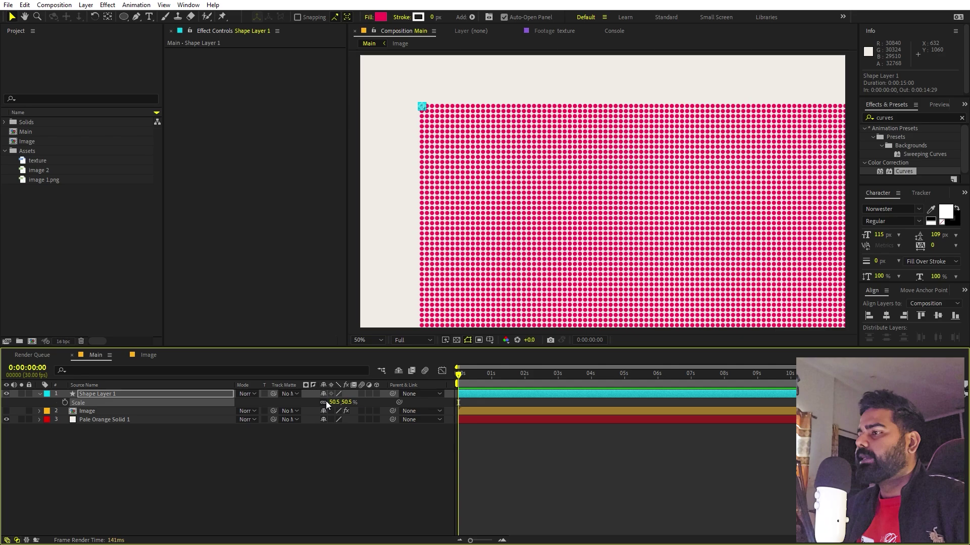
pyautogui.moveTo(326, 402)
pyautogui.mouseDown()
pyautogui.moveTo(274, 406)
pyautogui.moveTo(318, 413)
pyautogui.mouseUp()
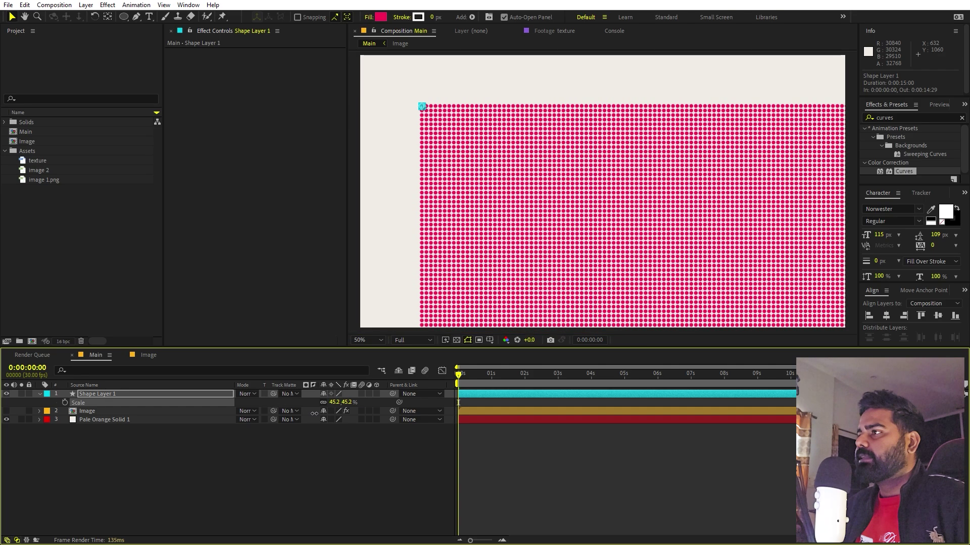
# - Move the dot grid to about 86, -6 so it spans the frame's height, and collapse the layer's properties
pyautogui.moveTo(422, 108); pyautogui.dragTo(384, 61)
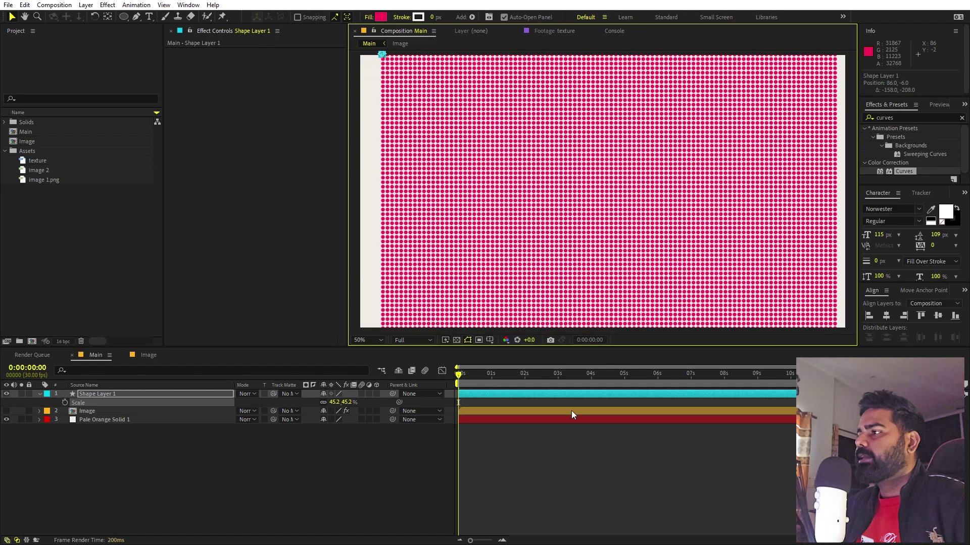
pyautogui.click(571, 411)
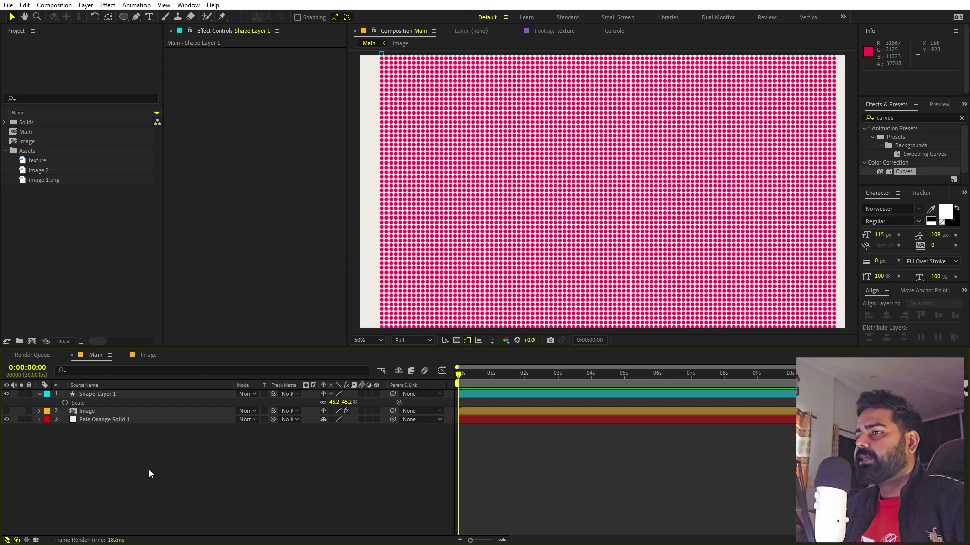
pyautogui.click(40, 394)
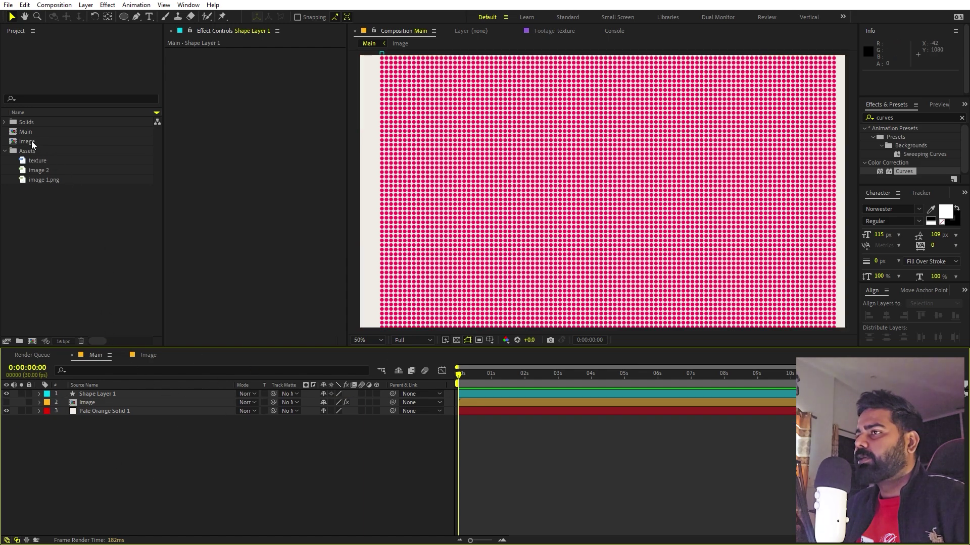
# - Place the Image composition as Main's topmost layer and give it a Stroke layer style with a size of about 19.5
pyautogui.moveTo(32, 145); pyautogui.dragTo(98, 393)
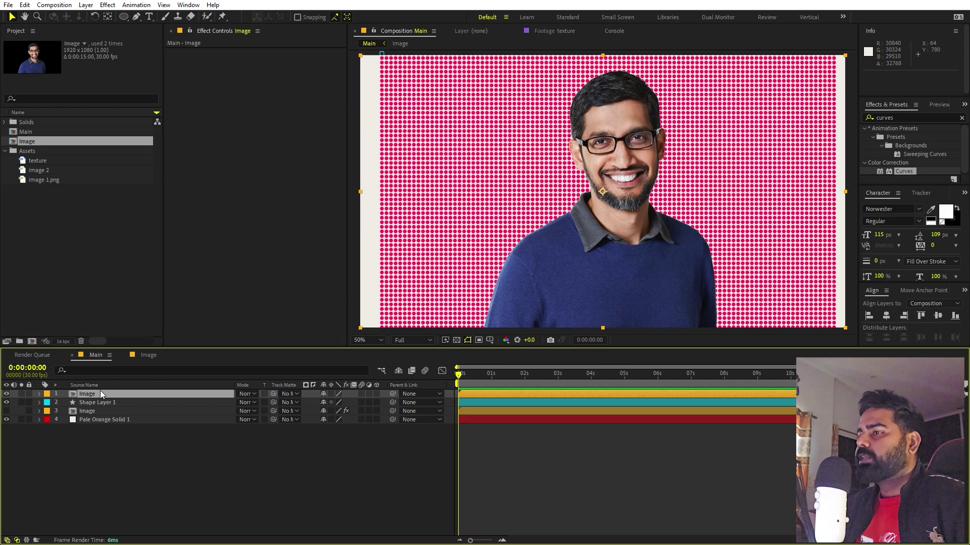
pyautogui.rightClick(100, 391)
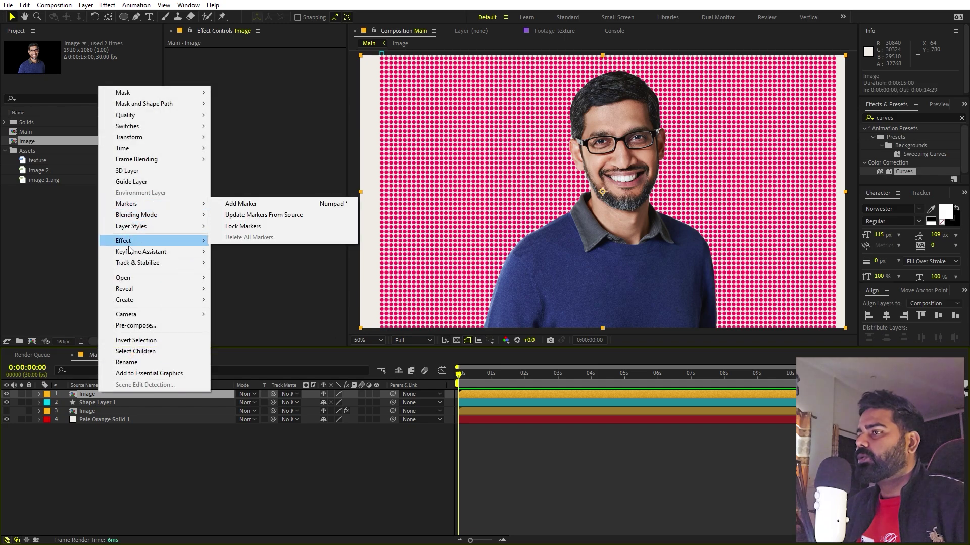
pyautogui.moveTo(135, 228)
pyautogui.click(236, 352)
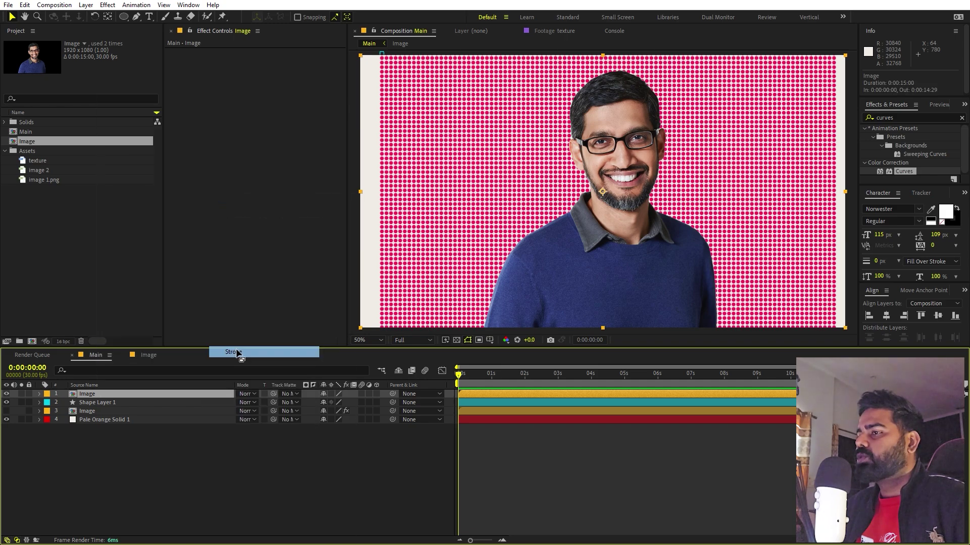
pyautogui.click(56, 430)
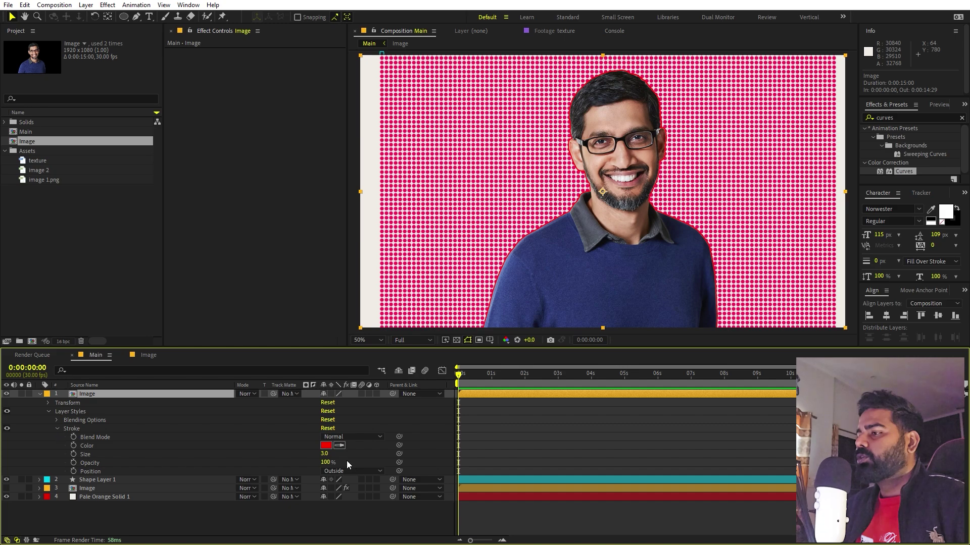
pyautogui.moveTo(325, 456)
pyautogui.mouseDown()
pyautogui.moveTo(457, 458)
pyautogui.moveTo(415, 462)
pyautogui.mouseUp()
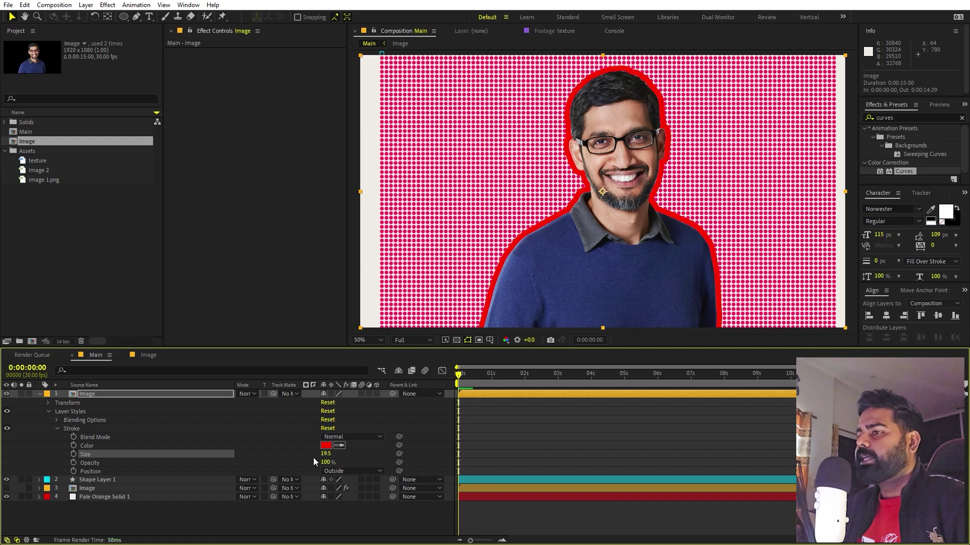
# - Collapse the top Image layer's properties and use that layer as the track matte for the dot grid's Shape Layer 1
pyautogui.click(40, 394)
pyautogui.click(116, 402)
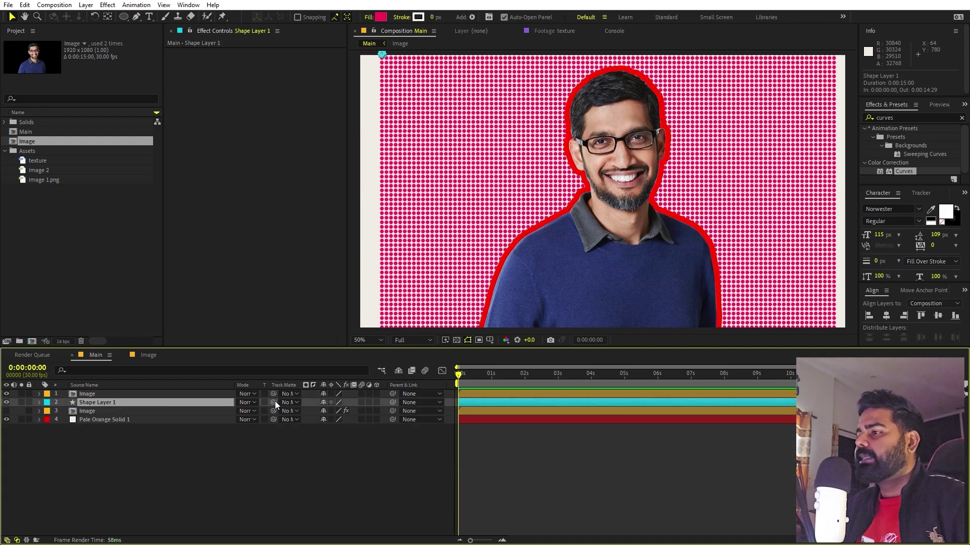
pyautogui.moveTo(273, 402); pyautogui.dragTo(107, 393)
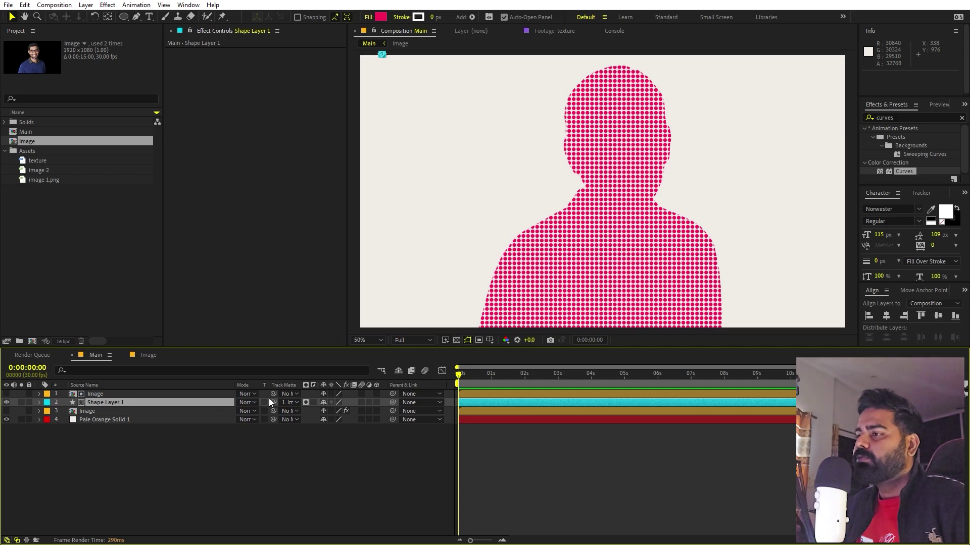
pyautogui.click(295, 402)
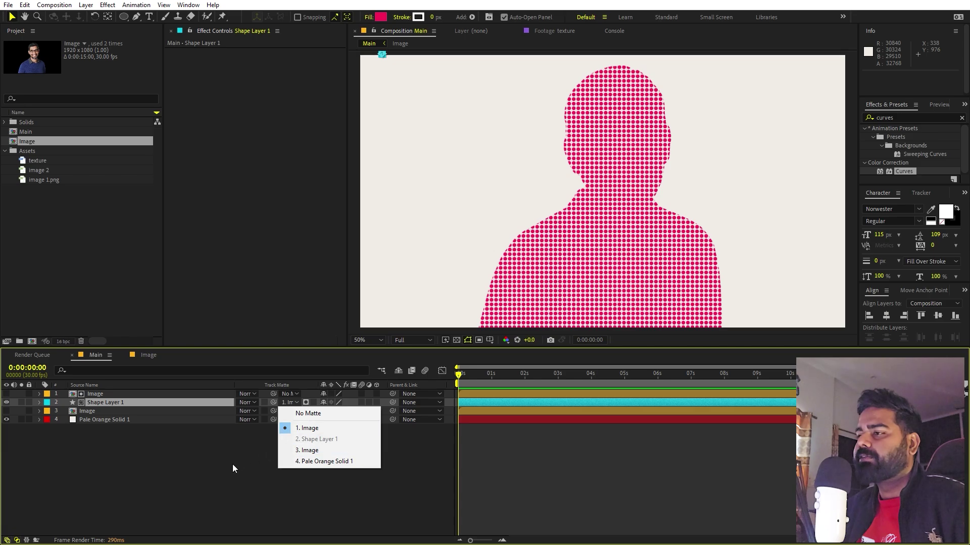
pyautogui.click(254, 450)
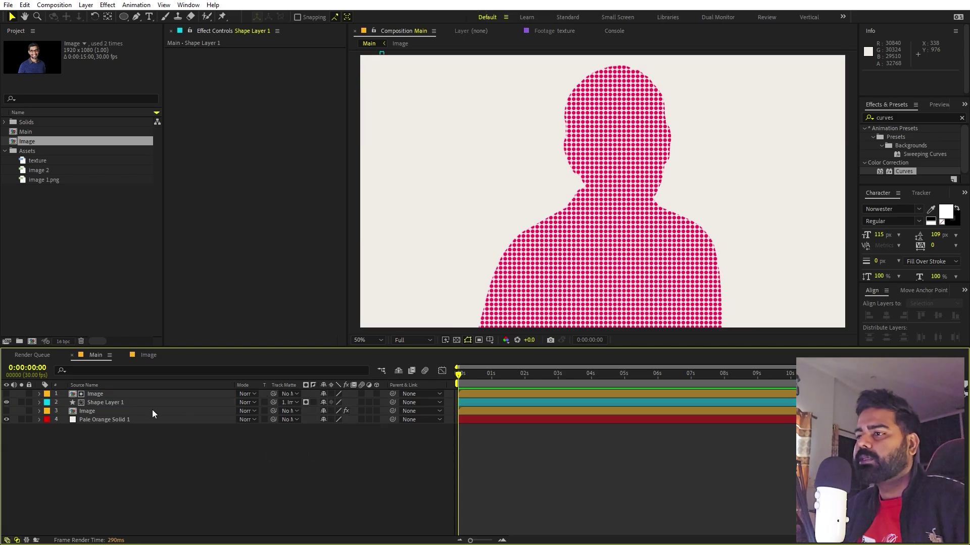
# - Move the black-and-white Image layer to the top of Main's layer stack and make it visible
pyautogui.click(97, 395)
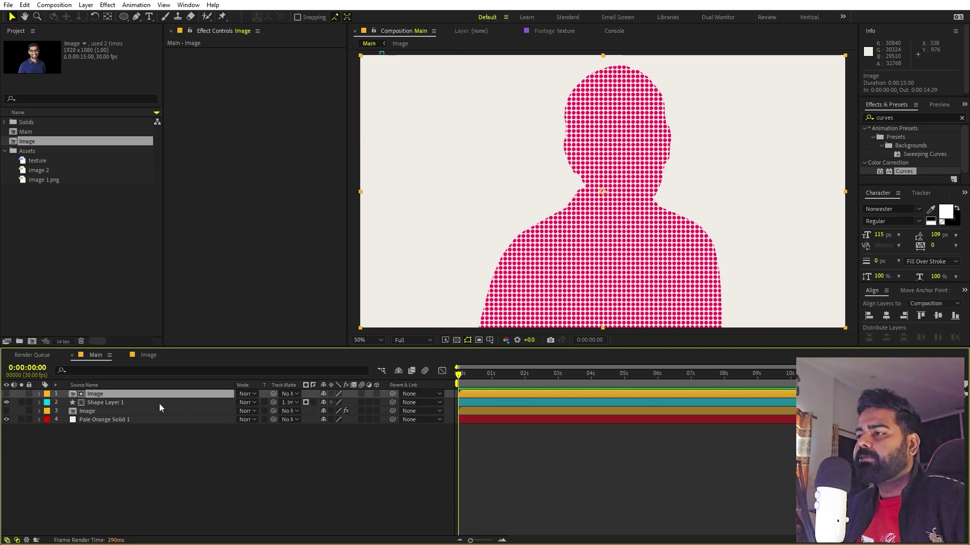
pyautogui.click(187, 484)
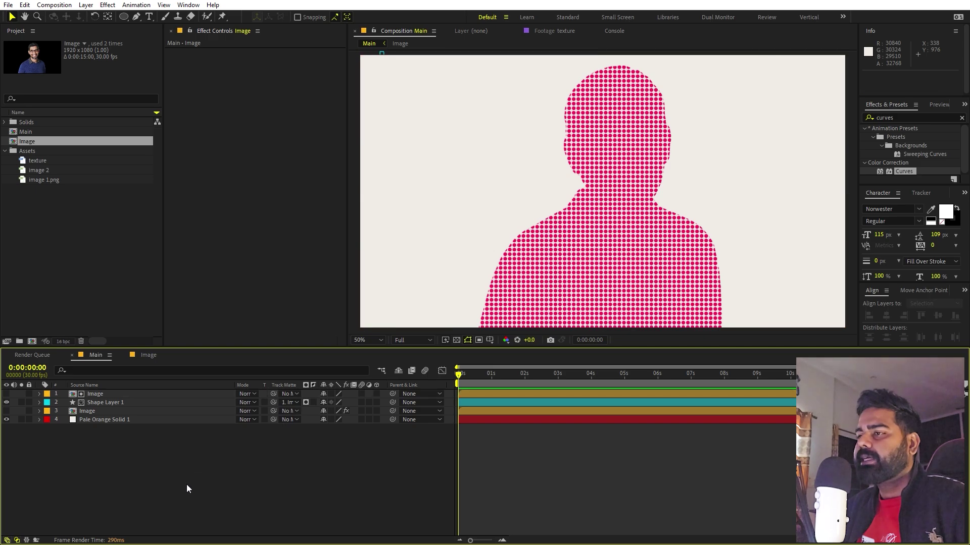
pyautogui.click(81, 412)
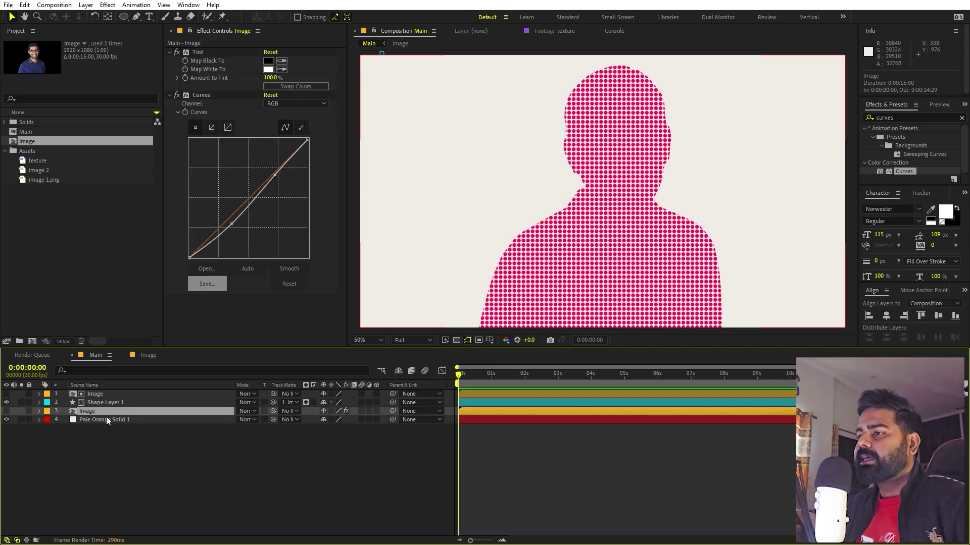
pyautogui.moveTo(102, 404); pyautogui.dragTo(101, 391)
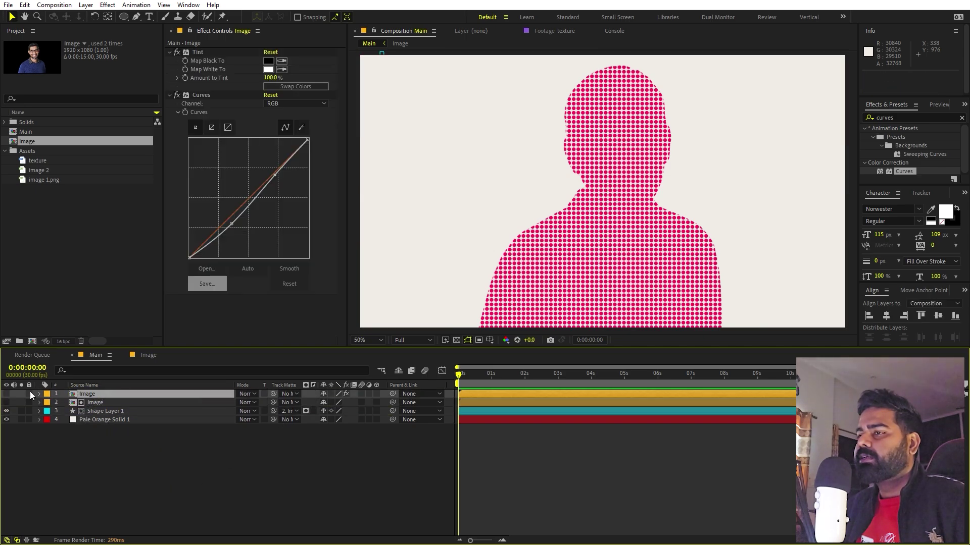
pyautogui.click(6, 395)
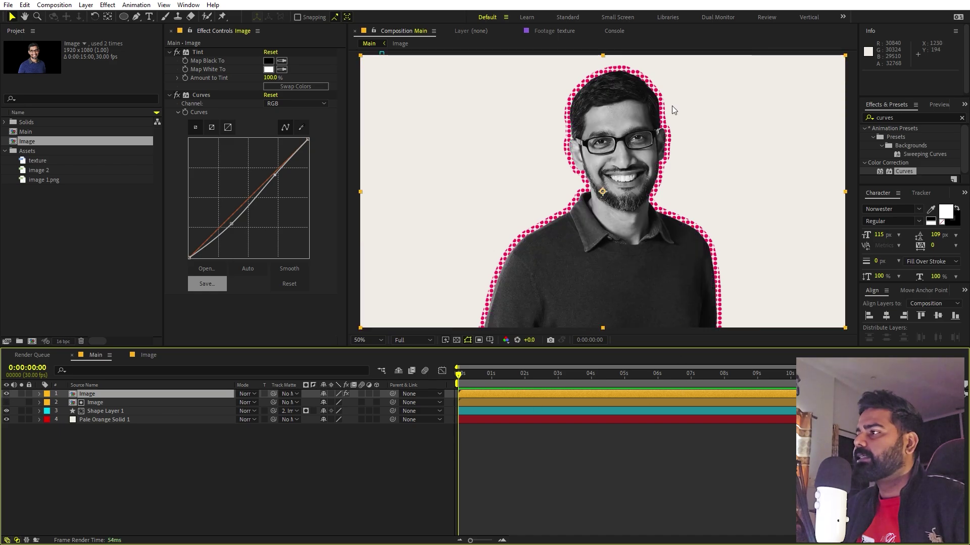
# - Change the fill colour of the dot grid's Shape Layer 1 to black, 000000
pyautogui.press('.')
pyautogui.press('.')
pyautogui.press('.')
pyautogui.moveTo(555, 56); pyautogui.dragTo(586, 253)
pyautogui.press('v')
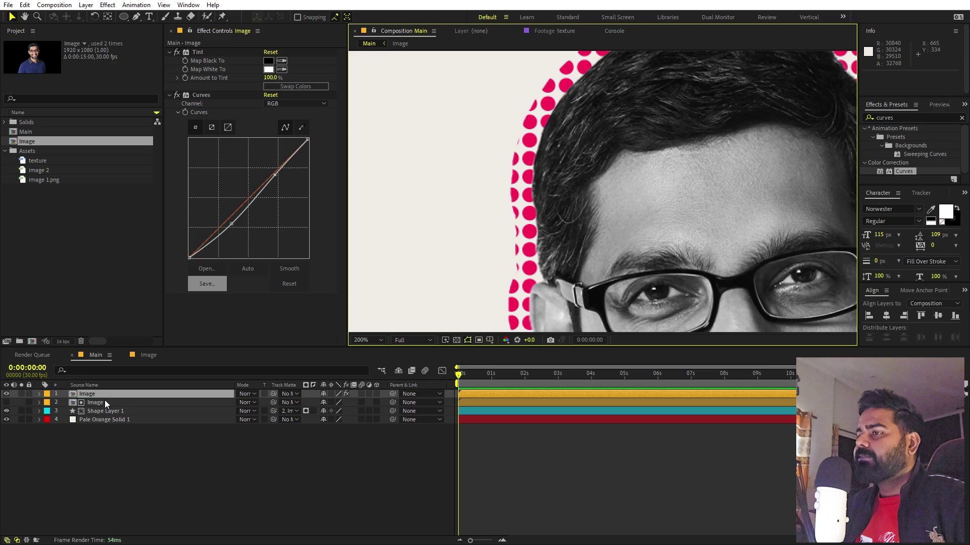
pyautogui.click(105, 401)
pyautogui.click(98, 412)
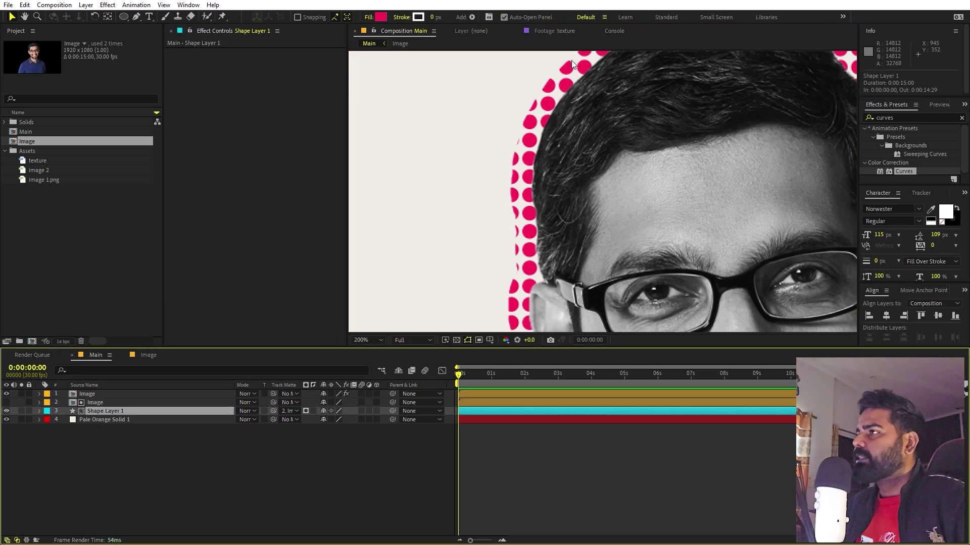
pyautogui.click(381, 18)
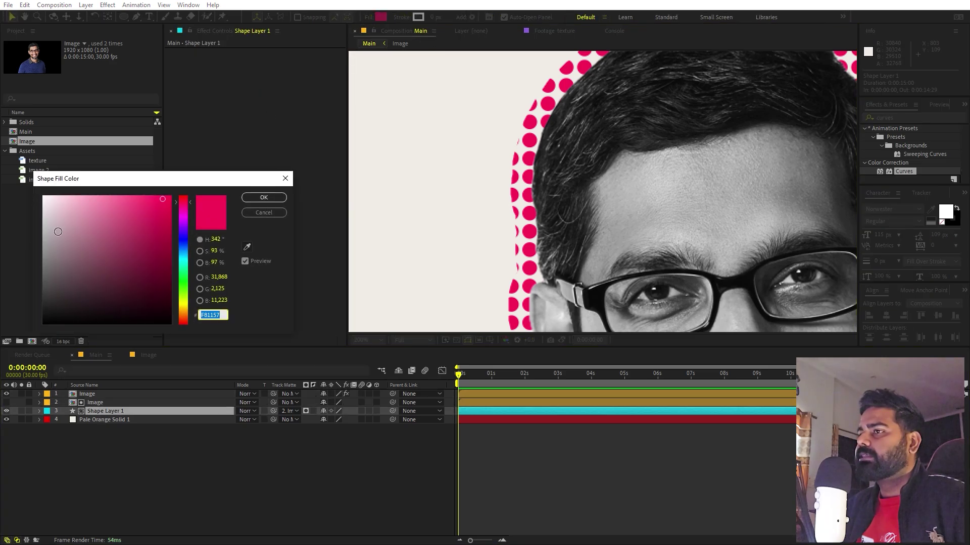
pyautogui.write('000000')
pyautogui.click(263, 197)
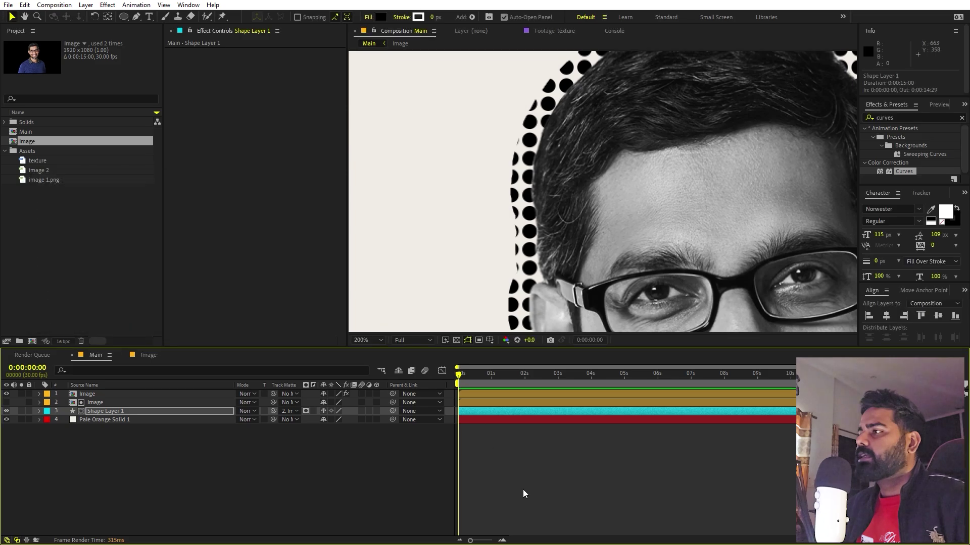
pyautogui.click(523, 489)
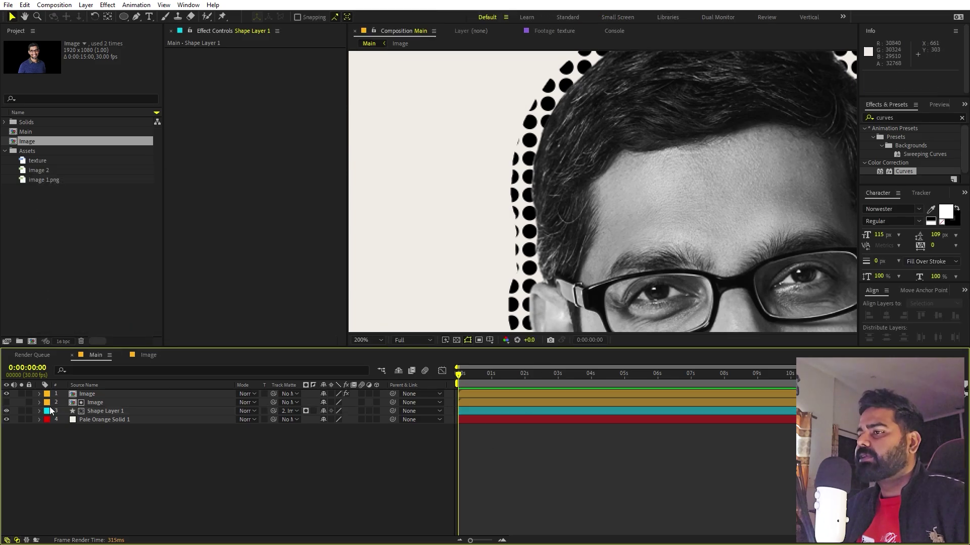
# - Duplicate the matte Image layer, place the copy directly below Shape Layer 1, and make it visible
pyautogui.click(102, 403)
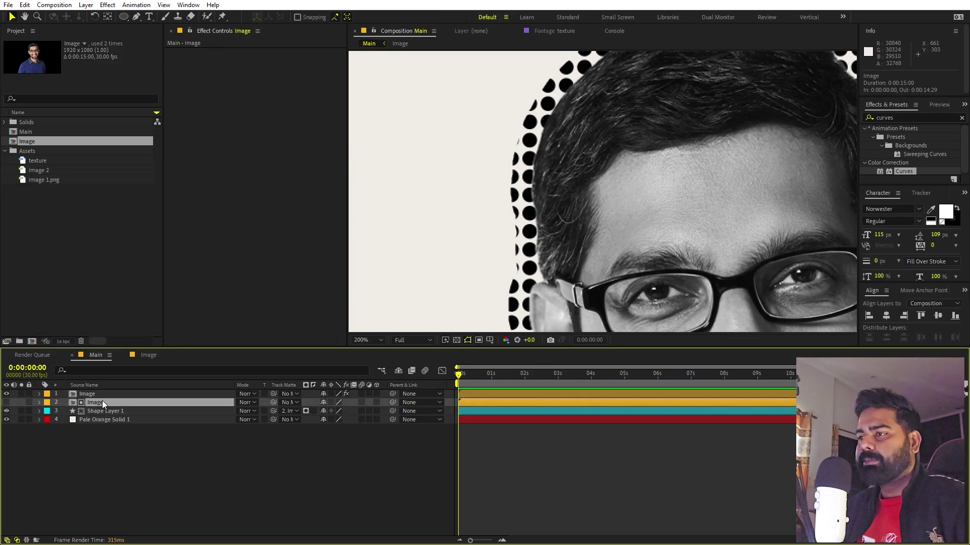
pyautogui.hotkey('ctrl', 'd')
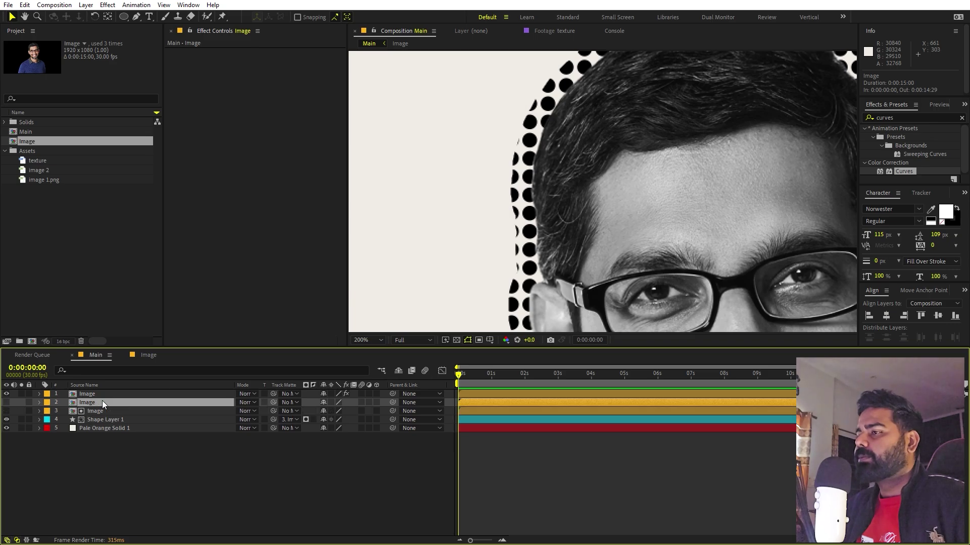
pyautogui.moveTo(102, 401); pyautogui.dragTo(101, 423)
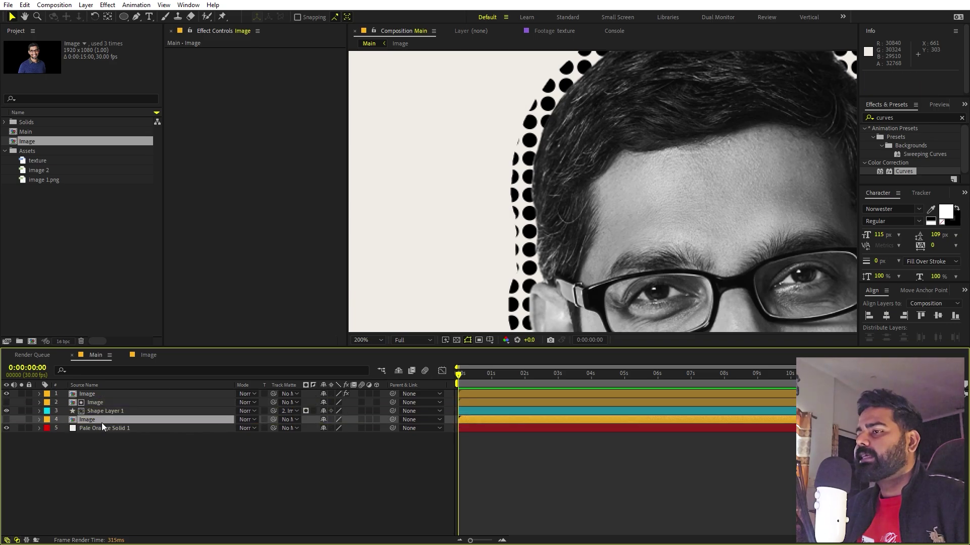
pyautogui.click(7, 419)
pyautogui.scroll(-4, 544, 217)
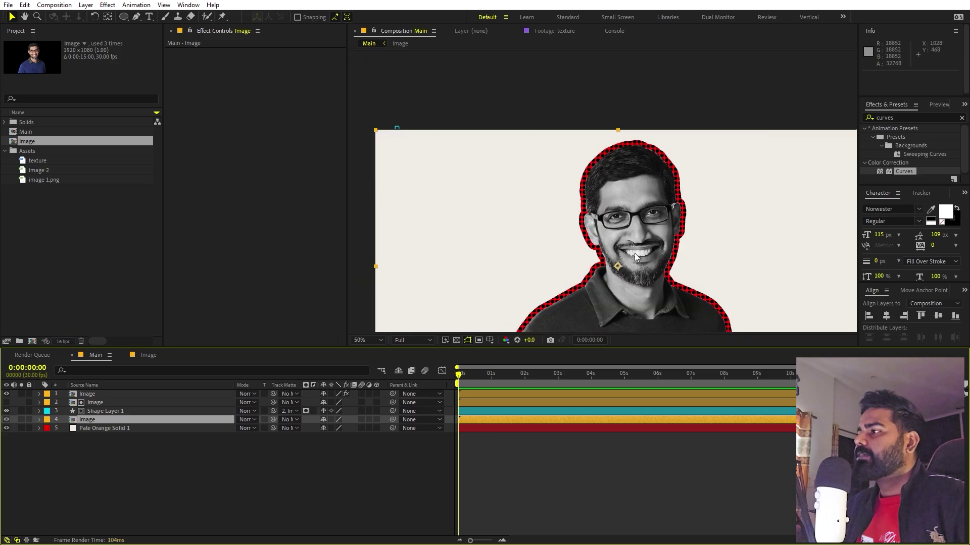
pyautogui.scroll(2, 587, 244)
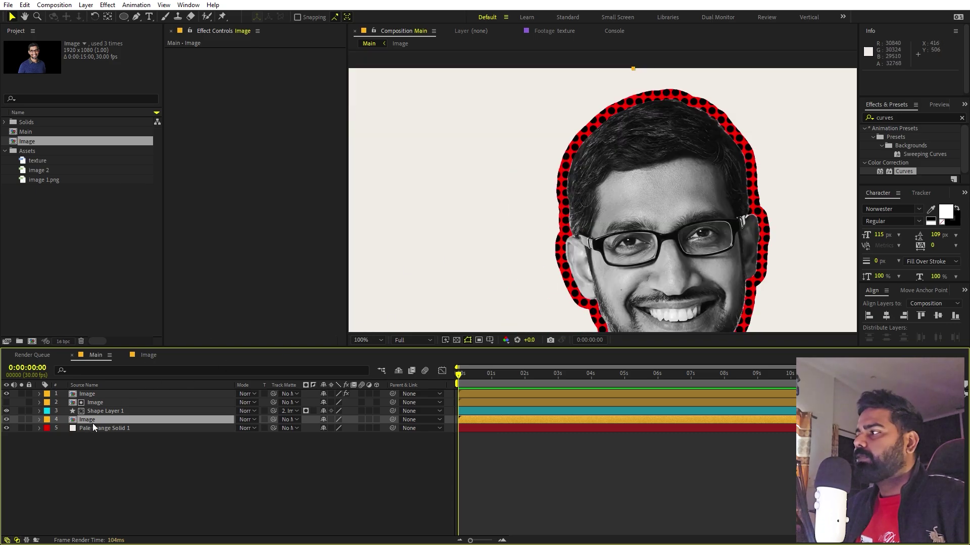
# - Change the Stroke layer style colour of the Image copy below the dots to pink, about F80F61
pyautogui.click(904, 117)
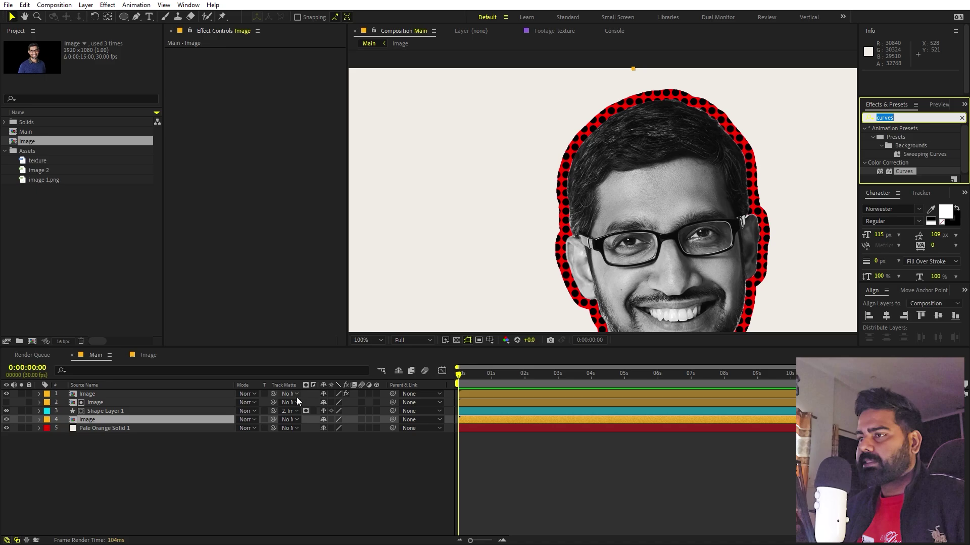
pyautogui.click(149, 368)
pyautogui.write('color')
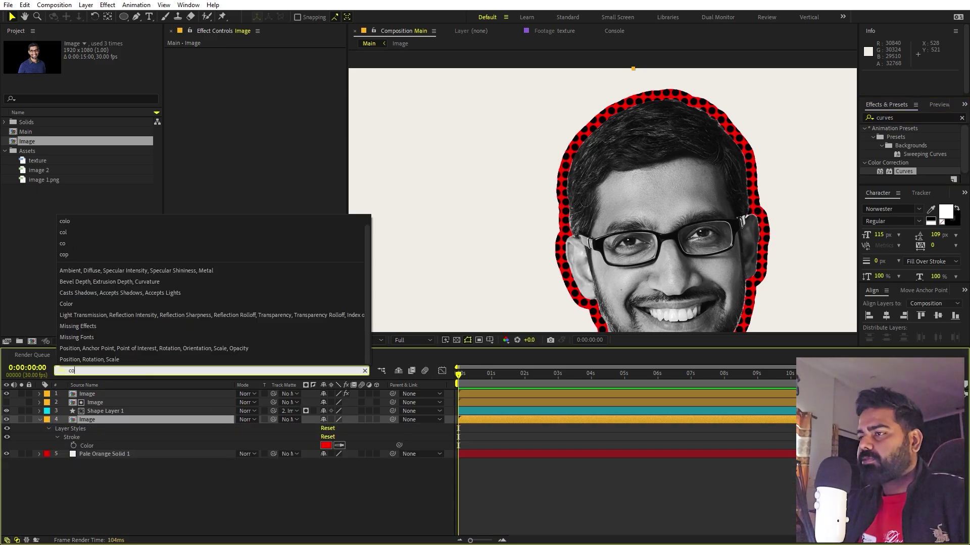
pyautogui.click(327, 446)
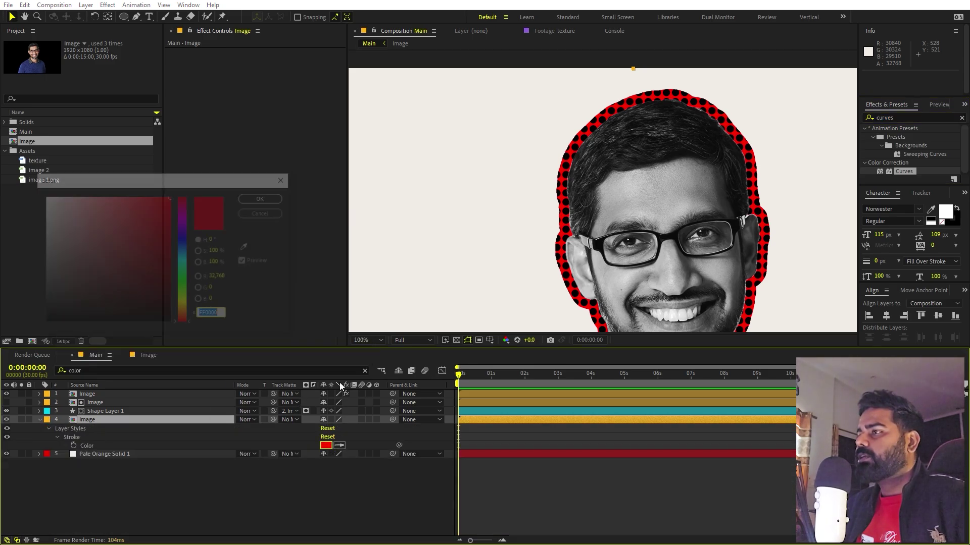
pyautogui.moveTo(182, 209); pyautogui.dragTo(163, 199)
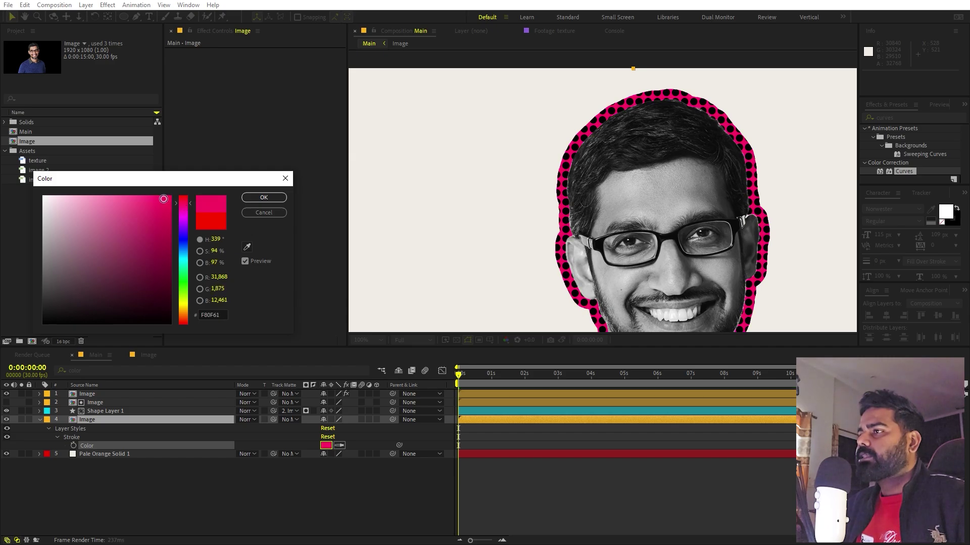
pyautogui.click(263, 197)
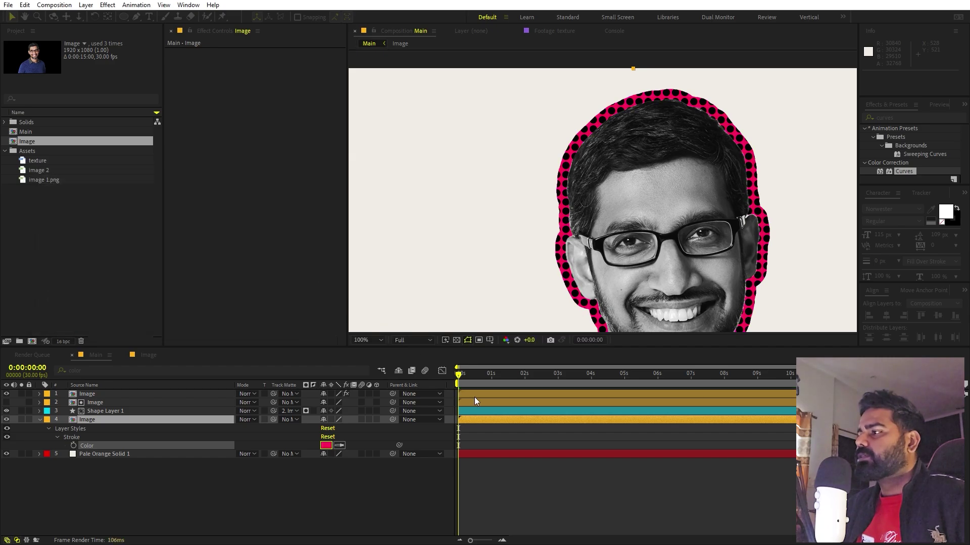
pyautogui.scroll(-2, 564, 251)
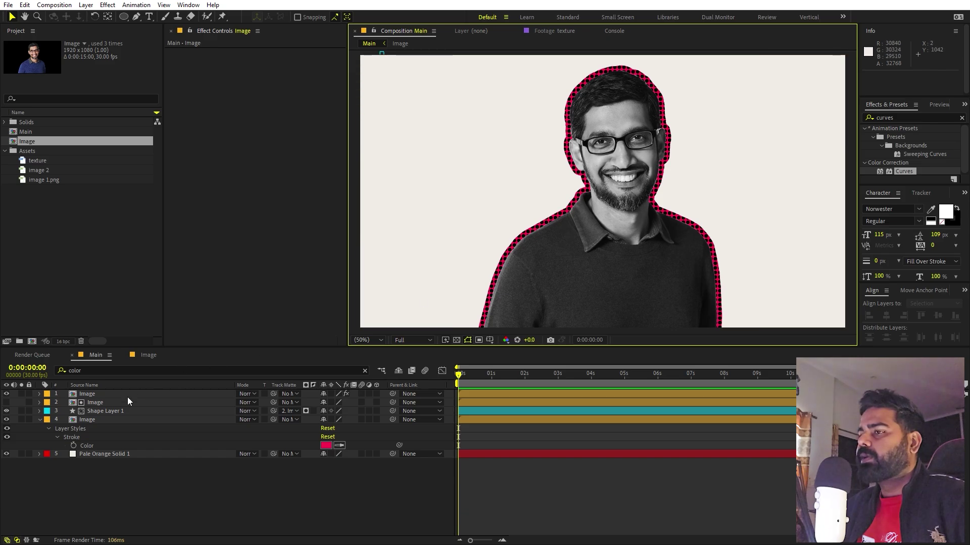
# - Try scaling Shape Layer 1 down uniformly to 26% and undo the change
pyautogui.click(104, 411)
pyautogui.press('s')
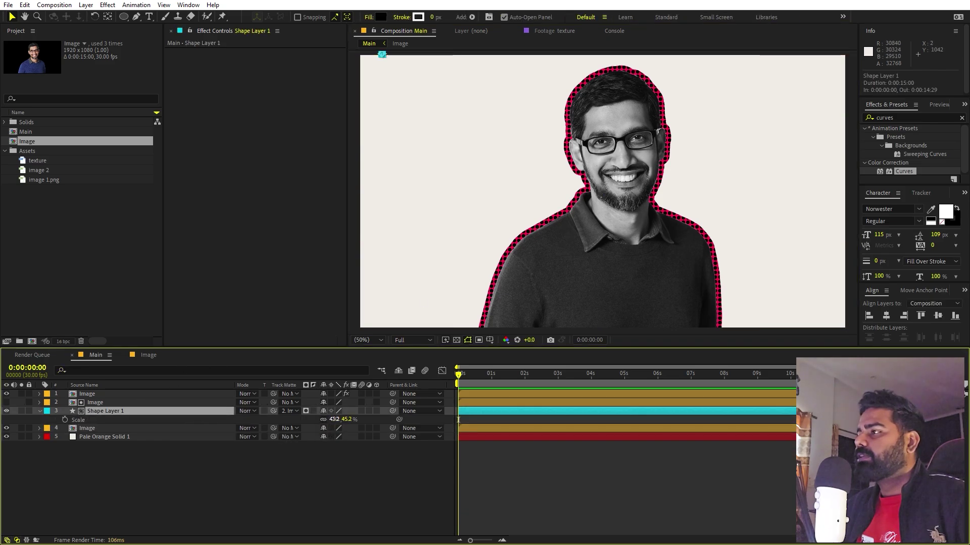
pyautogui.moveTo(334, 420); pyautogui.dragTo(214, 427)
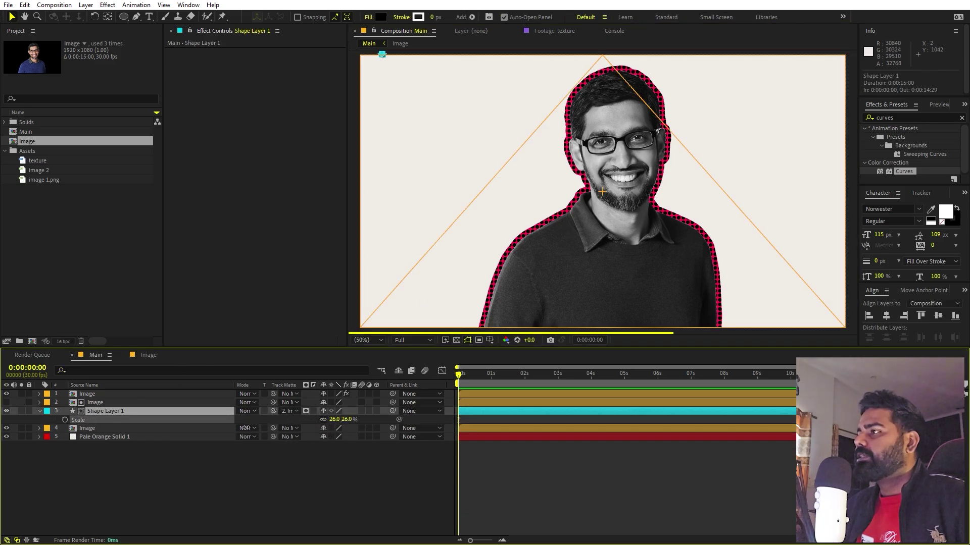
pyautogui.scroll(2, 636, 170)
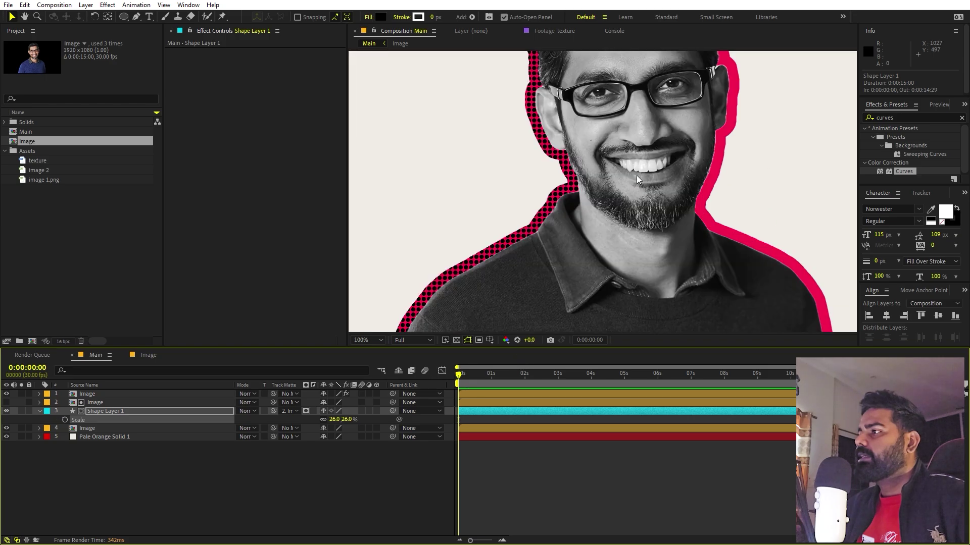
pyautogui.hotkey('ctrl', 'z')
pyautogui.hotkey('ctrl', 'z')
pyautogui.hotkey('ctrl', 'z')
# - Expand all of Shape Layer 1's contents, try adjusting Repeater 1's transform position, and undo the change
pyautogui.click(43, 411)
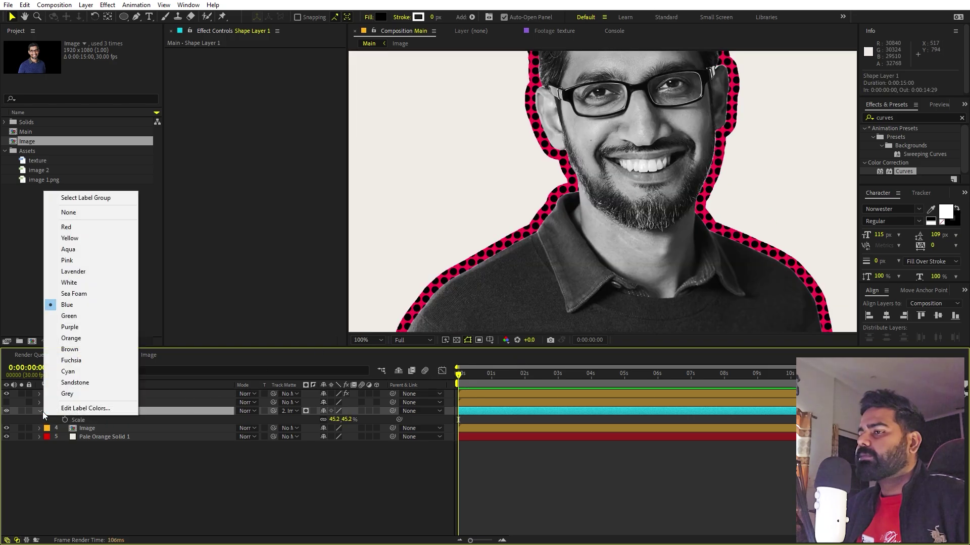
pyautogui.click(41, 411)
pyautogui.click(40, 412)
pyautogui.click(40, 411)
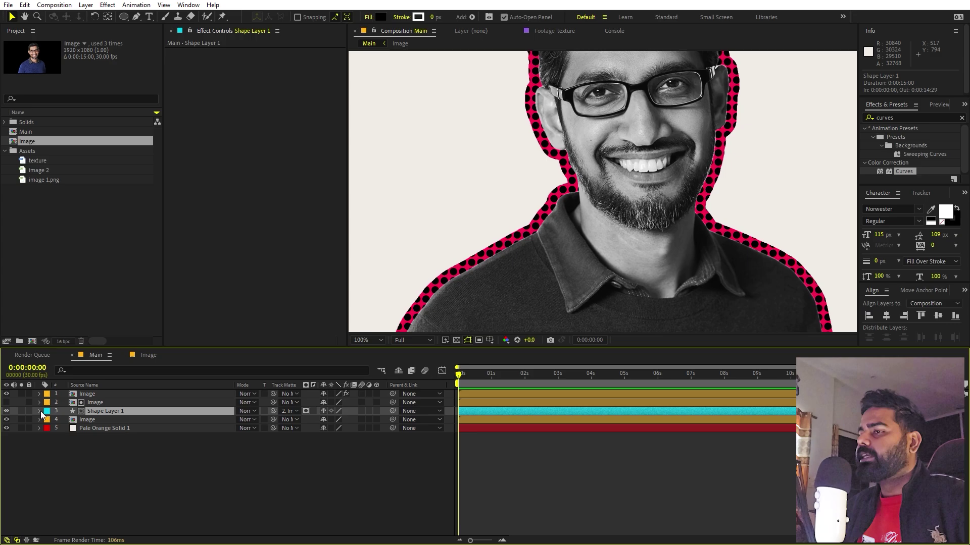
pyautogui.keyDown('ctrl'); pyautogui.click(40, 411); pyautogui.keyUp('ctrl')
pyautogui.scroll(-8, 48, 449)
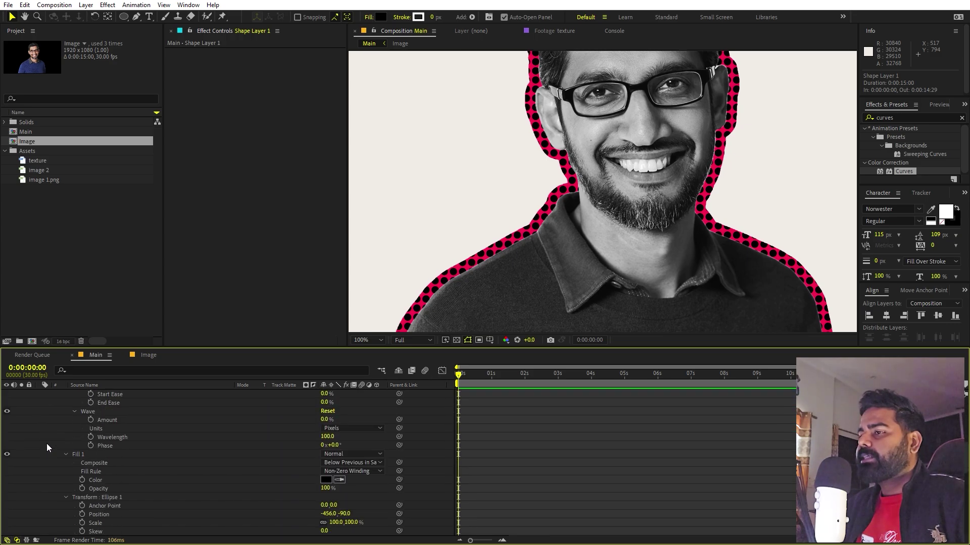
pyautogui.scroll(5, 47, 444)
pyautogui.click(101, 453)
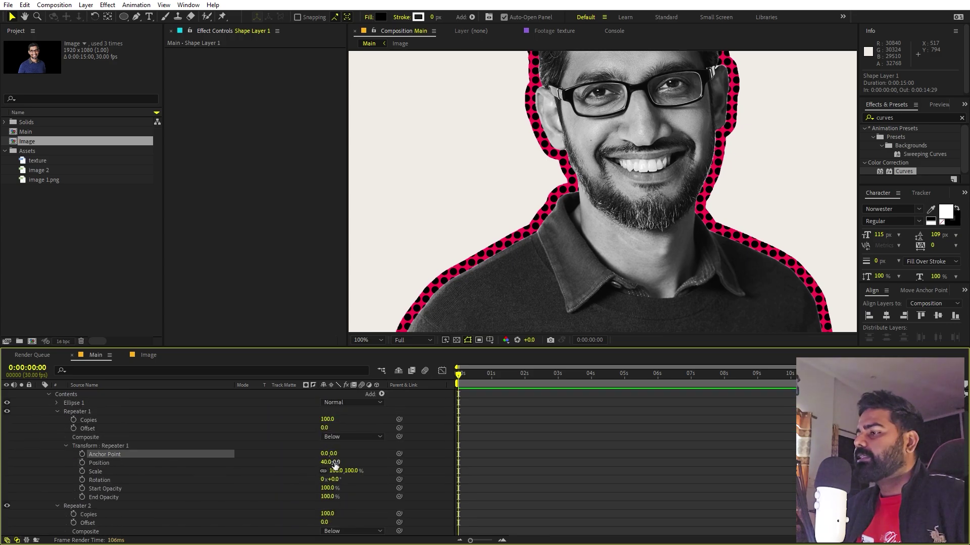
pyautogui.moveTo(327, 461); pyautogui.dragTo(656, 284)
pyautogui.hotkey('ctrl', 'z')
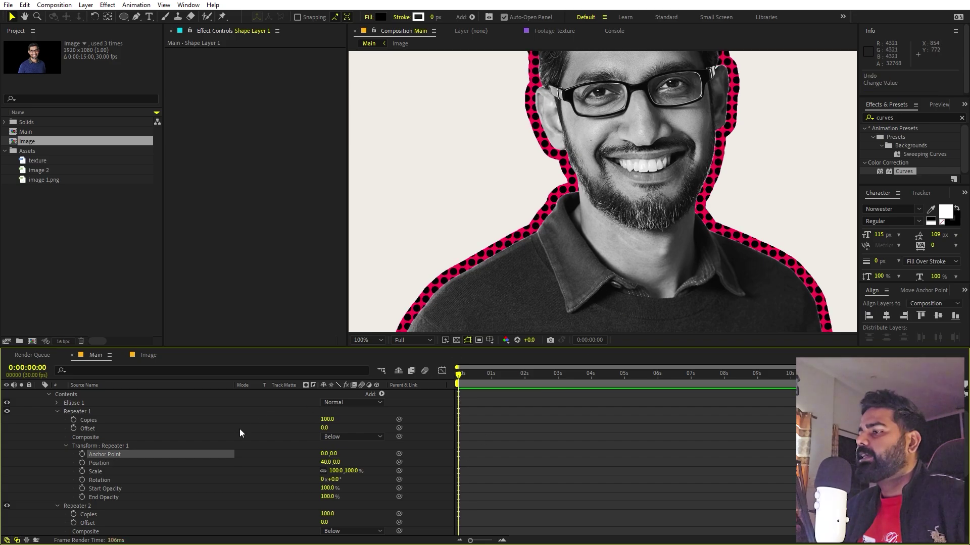
pyautogui.scroll(3, 288, 487)
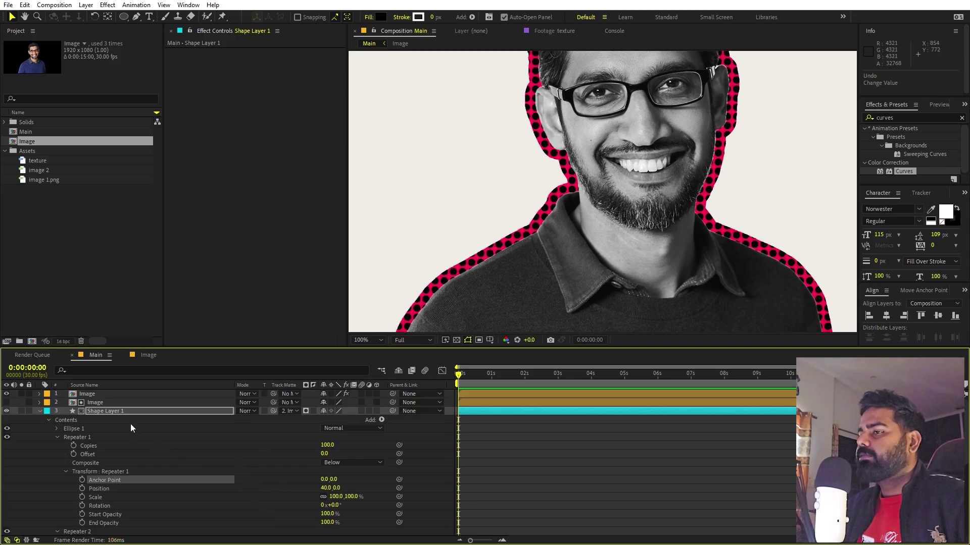
# - Scale the dot grid's Shape Layer 1 down uniformly to about 37.8%
pyautogui.click(131, 409)
pyautogui.press('s')
pyautogui.moveTo(337, 423); pyautogui.dragTo(302, 423)
pyautogui.hotkey('ctrl', 'shift', 'a')
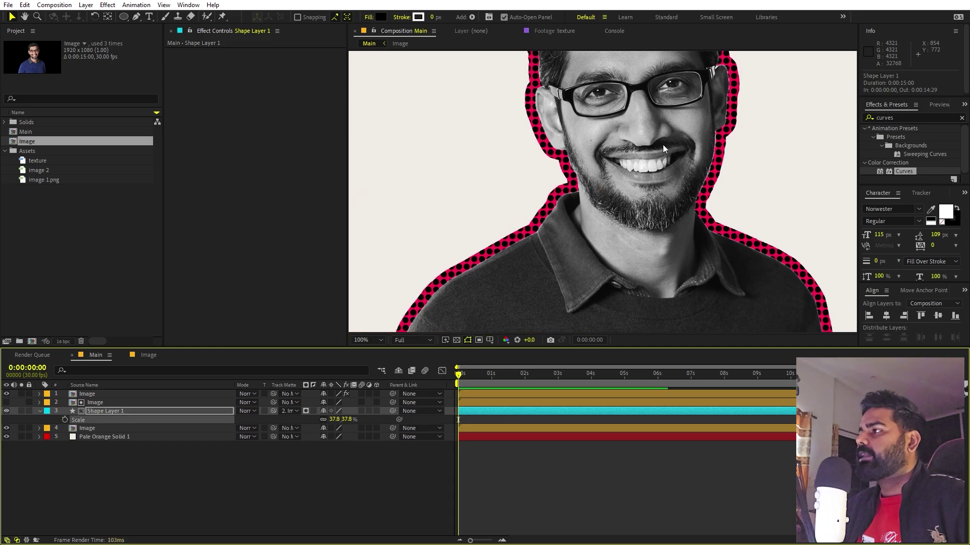
# - Draw a black rectangle about 358 by 63 px across the cheek on a new shape layer, using the Rectangle tool
pyautogui.scroll(-4, 663, 145)
pyautogui.hotkey('shift', '/')
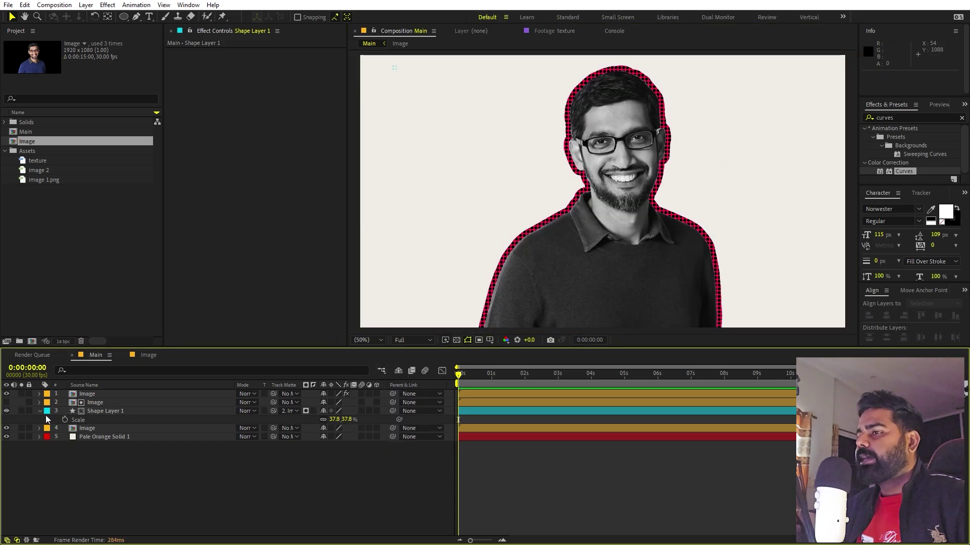
pyautogui.click(40, 411)
pyautogui.click(101, 289)
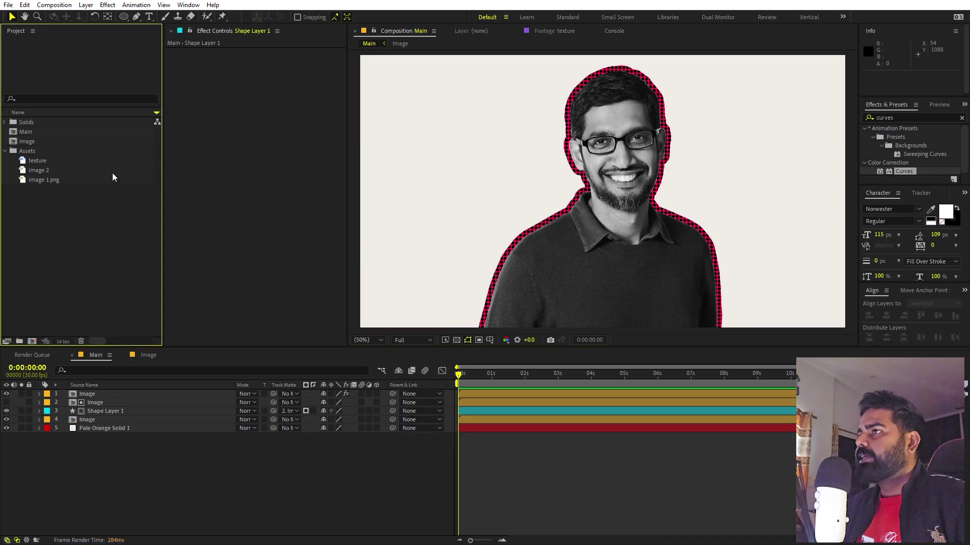
pyautogui.click(124, 19)
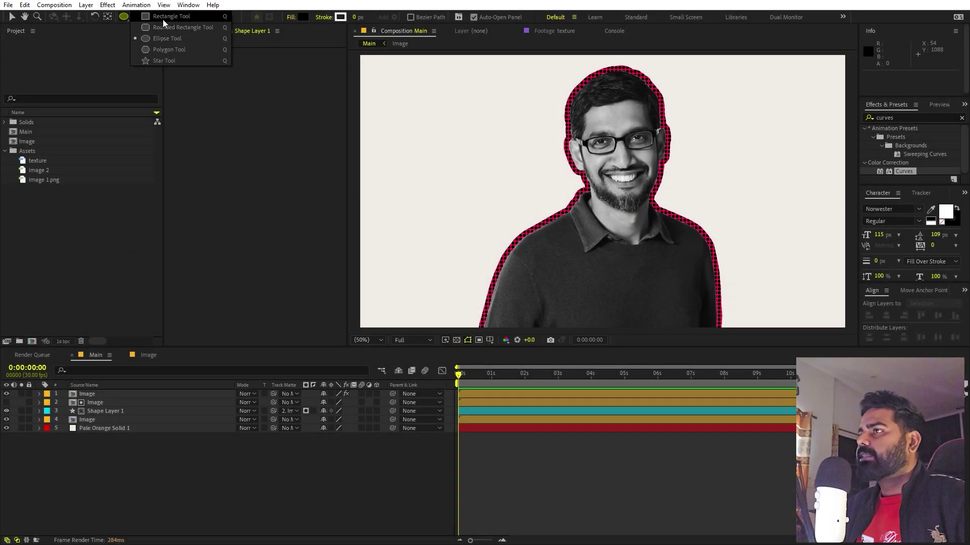
pyautogui.click(163, 19)
pyautogui.press('.')
pyautogui.press('.')
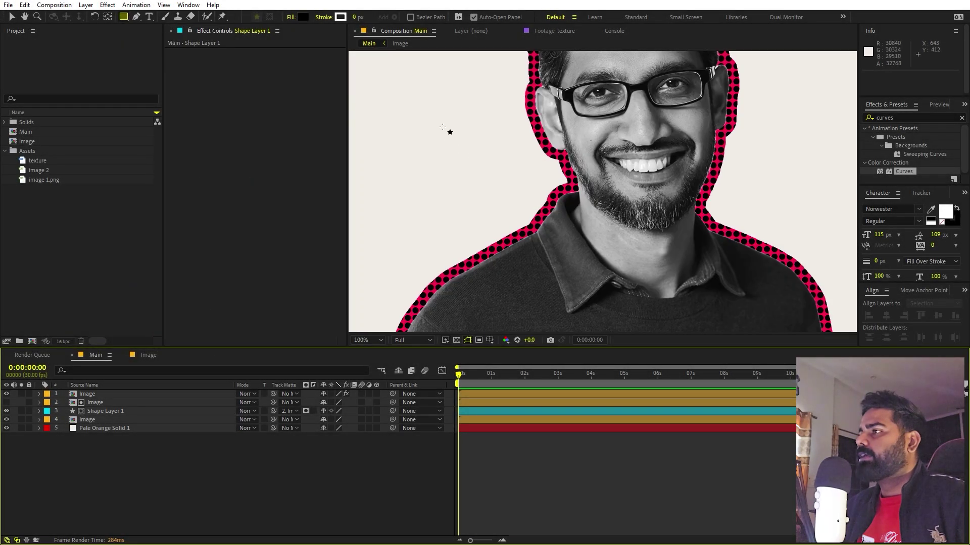
pyautogui.moveTo(439, 119); pyautogui.dragTo(620, 150)
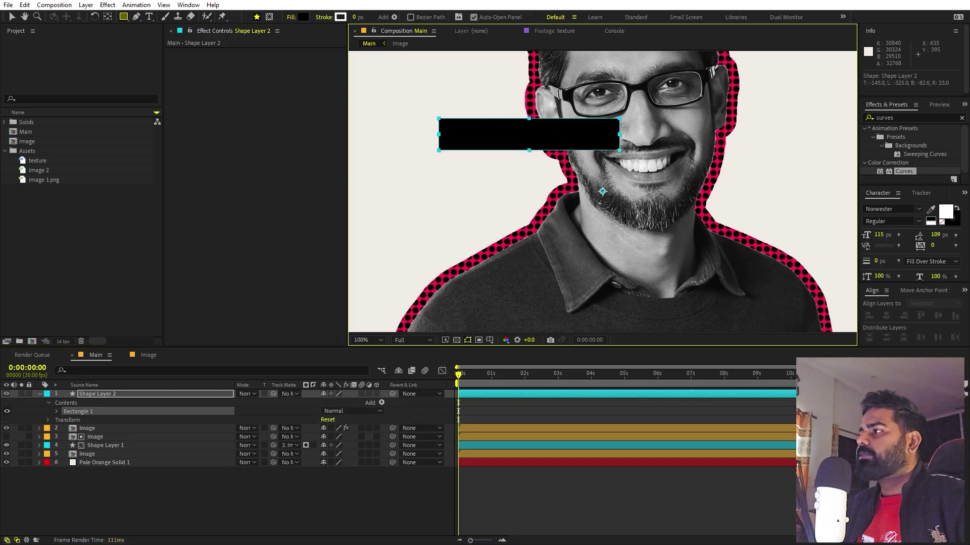
# - Fill the rectangle with pink F80F50 sampled from the portrait's outline and set its layer's blending mode to Multiply
pyautogui.click(302, 17)
pyautogui.click(247, 246)
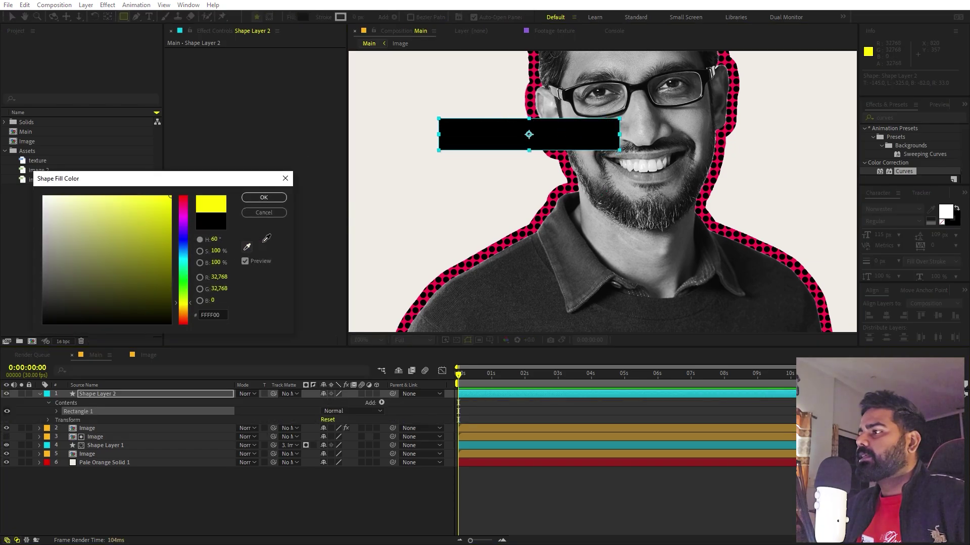
pyautogui.click(552, 204)
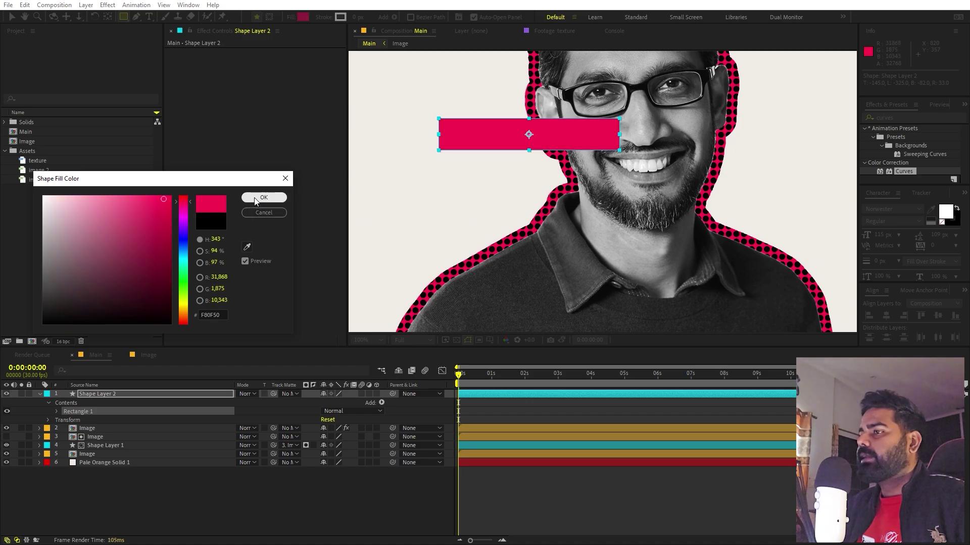
pyautogui.click(263, 197)
pyautogui.click(244, 394)
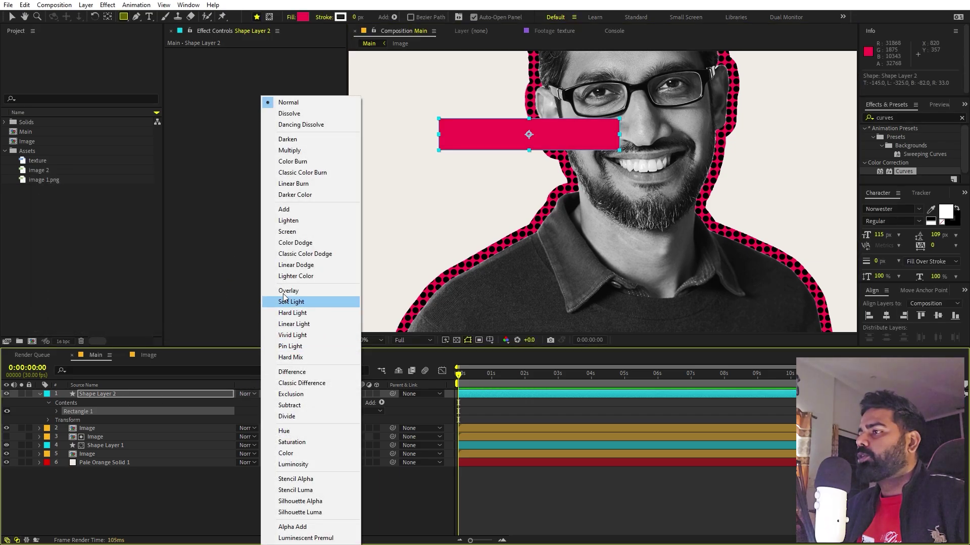
pyautogui.click(290, 150)
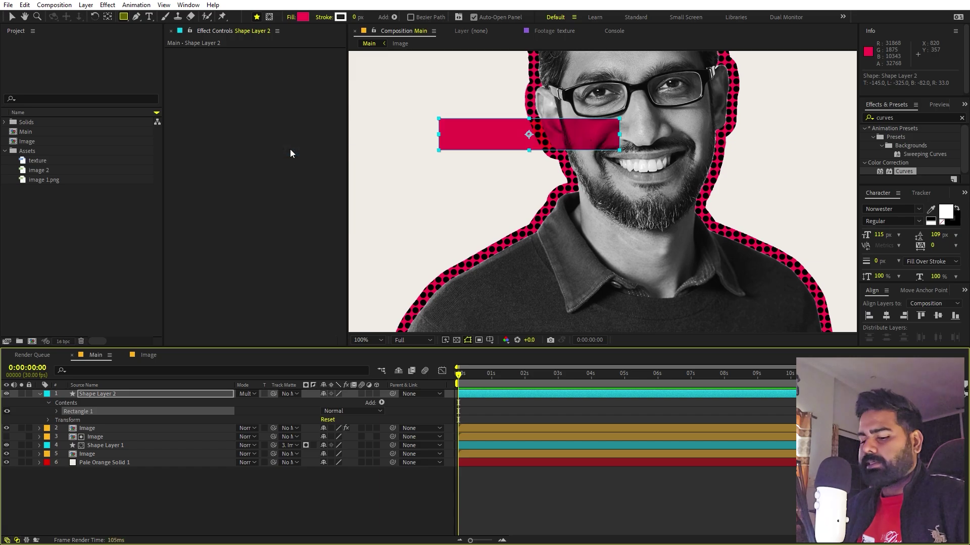
# - Position the pink bar over the glasses, rotate it to -6.3° and lengthen it past both sides of the head
pyautogui.press('v')
pyautogui.moveTo(576, 134); pyautogui.dragTo(662, 94)
pyautogui.press('r')
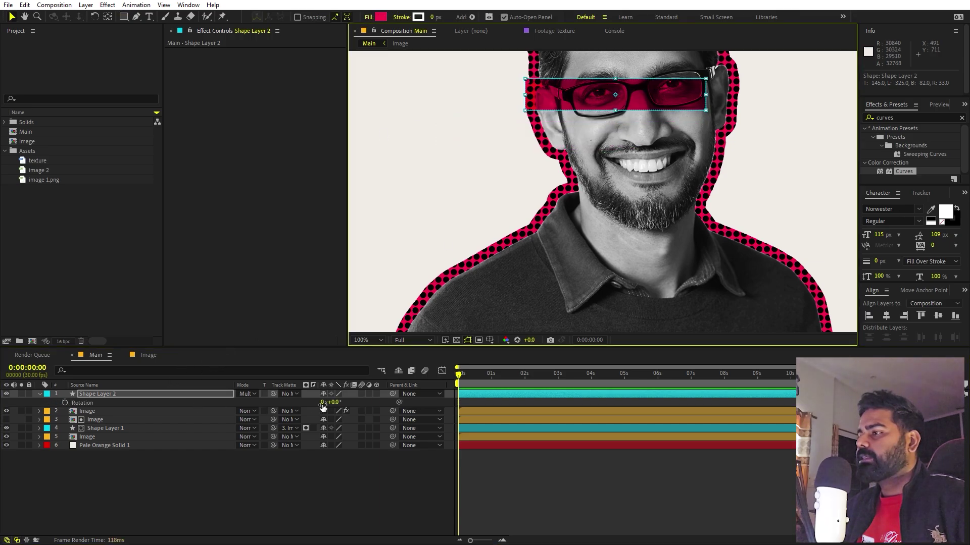
pyautogui.moveTo(334, 402); pyautogui.dragTo(666, 187)
pyautogui.moveTo(558, 196); pyautogui.dragTo(554, 207)
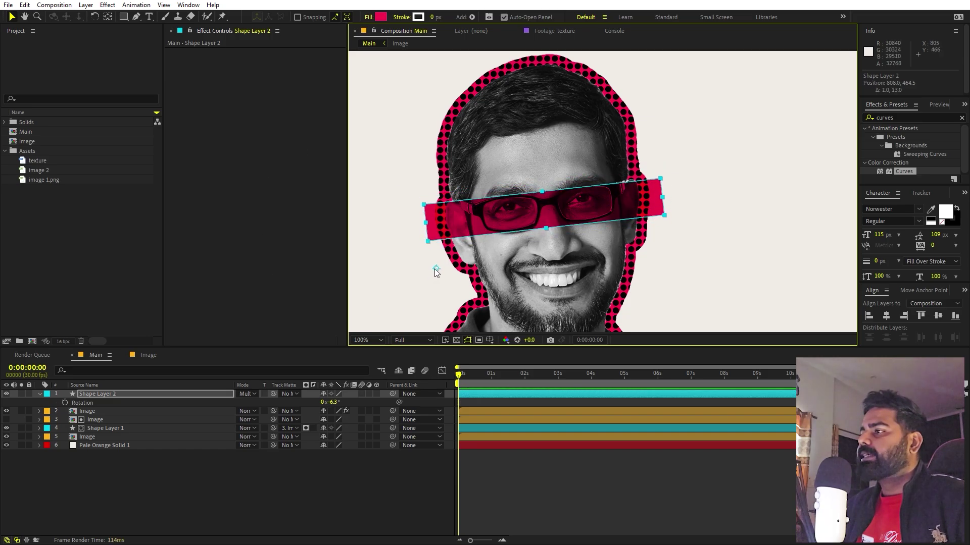
# - Move the pink bar's anchor point to the middle of its left edge
pyautogui.click(107, 16)
pyautogui.moveTo(432, 260); pyautogui.dragTo(426, 224)
pyautogui.click(165, 513)
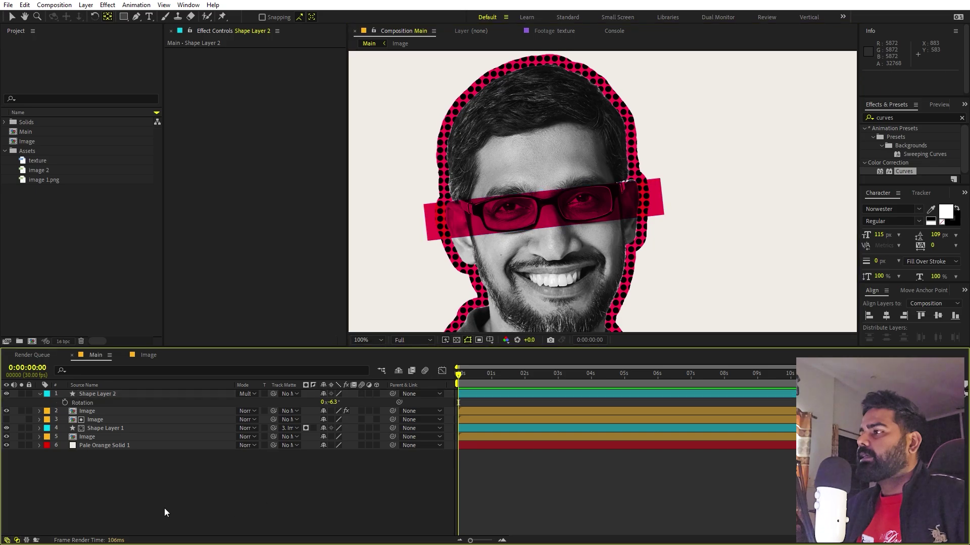
pyautogui.scroll(-2, 570, 291)
pyautogui.press('v')
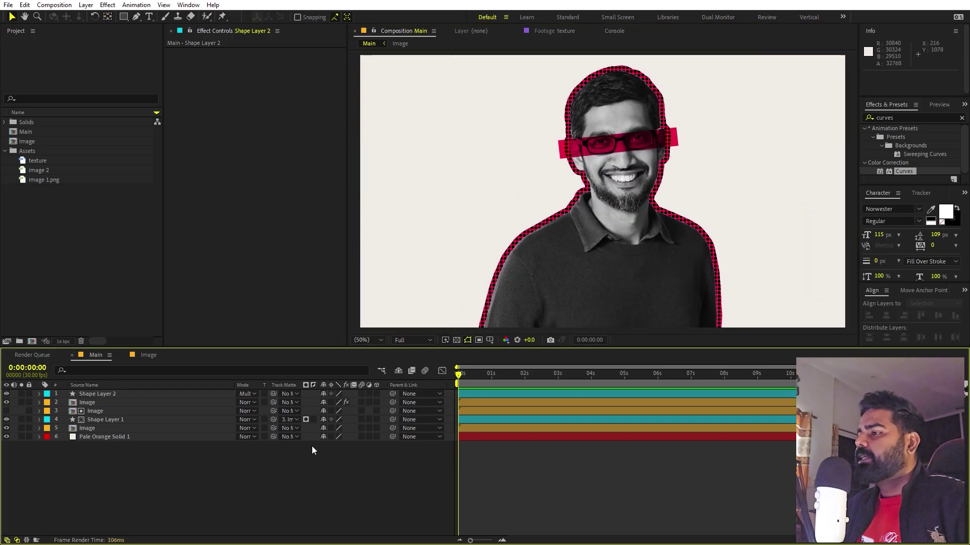
# - Create a null object and parent both shape layers and all three Image layers to it
pyautogui.rightClick(283, 493)
pyautogui.moveTo(327, 377)
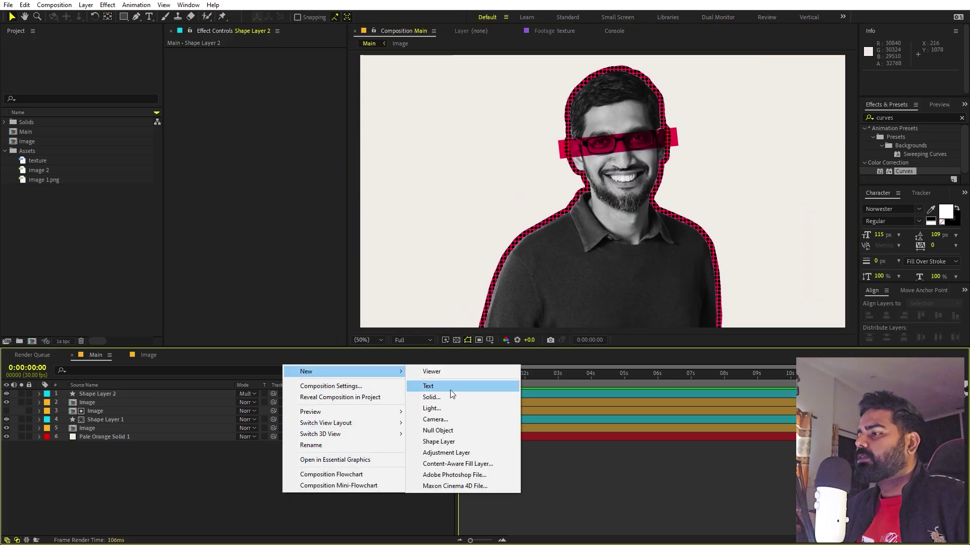
pyautogui.click(449, 430)
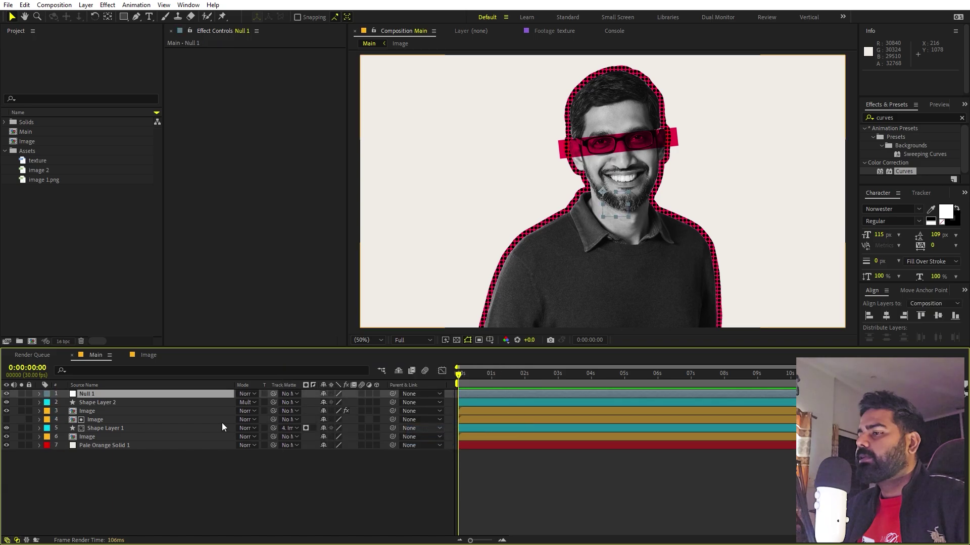
pyautogui.click(98, 402)
pyautogui.keyDown('shift'); pyautogui.click(96, 437); pyautogui.keyUp('shift')
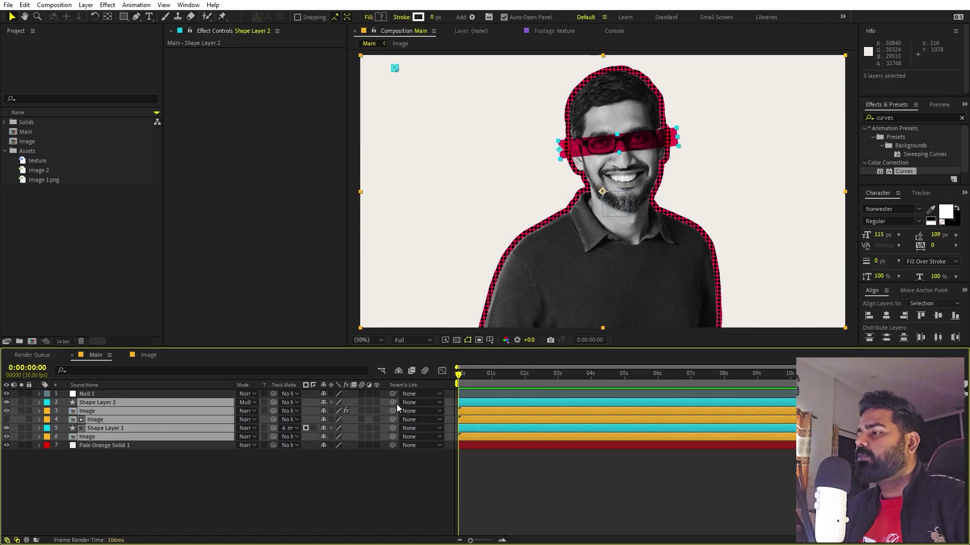
pyautogui.moveTo(394, 402); pyautogui.dragTo(156, 393)
pyautogui.click(155, 393)
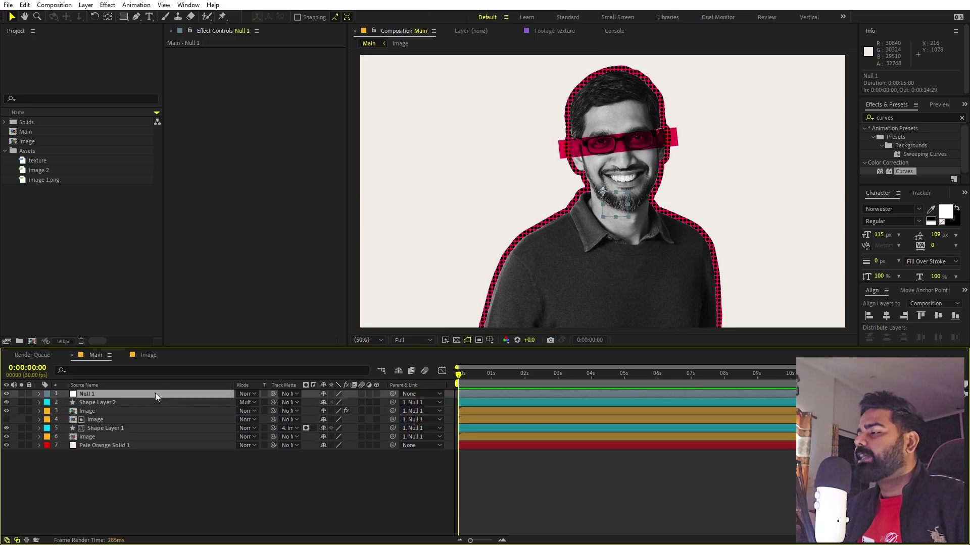
pyautogui.click(162, 478)
# - Move Null 1 about 652 px to the right so the whole portrait sits at the frame's right edge
pyautogui.click(84, 392)
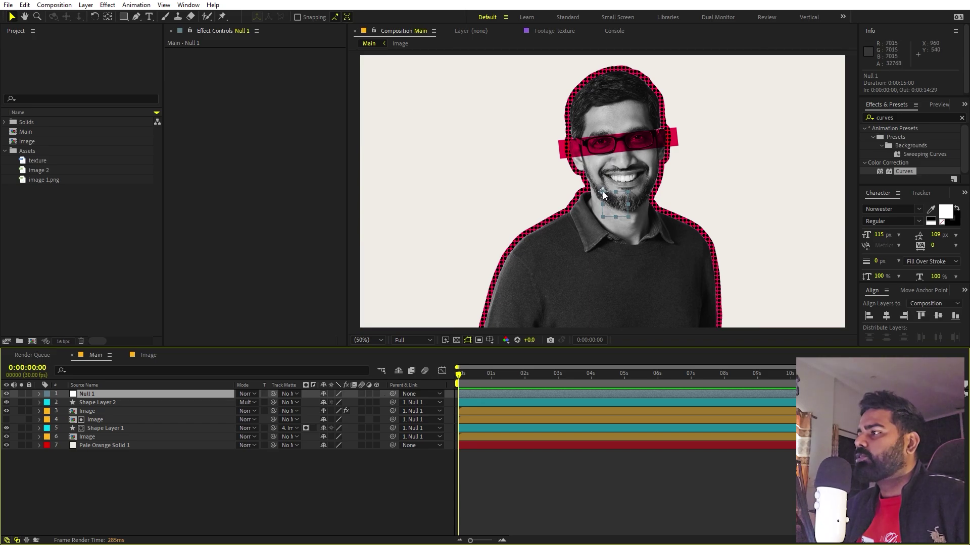
pyautogui.moveTo(602, 192); pyautogui.dragTo(768, 196)
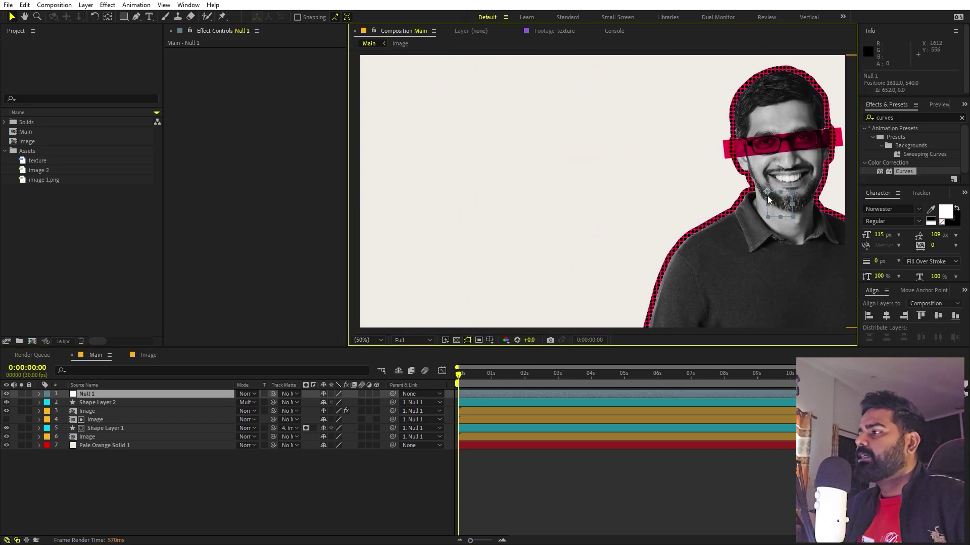
pyautogui.click(239, 522)
pyautogui.click(53, 213)
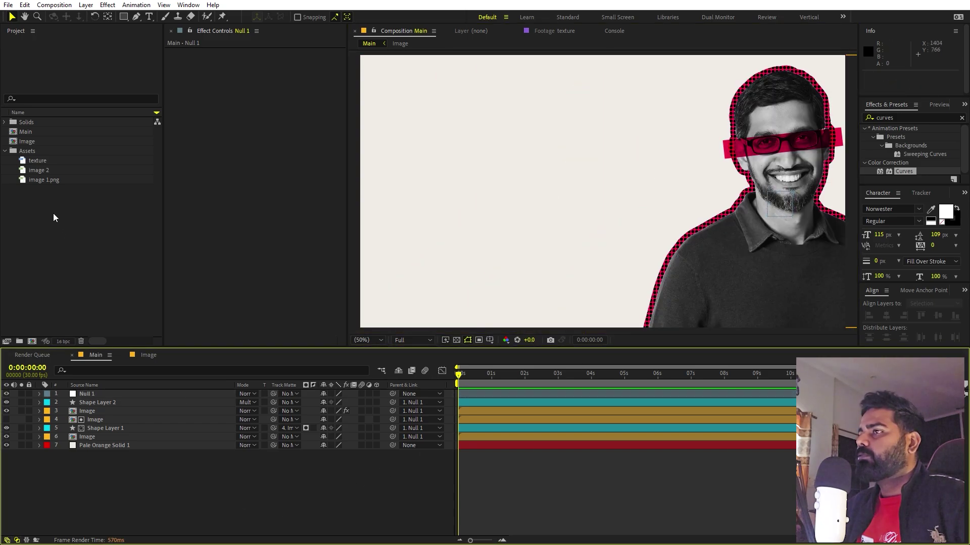
# - Add a text layer reading "WHAT" in the empty area left of the portrait
pyautogui.click(149, 17)
pyautogui.click(465, 159)
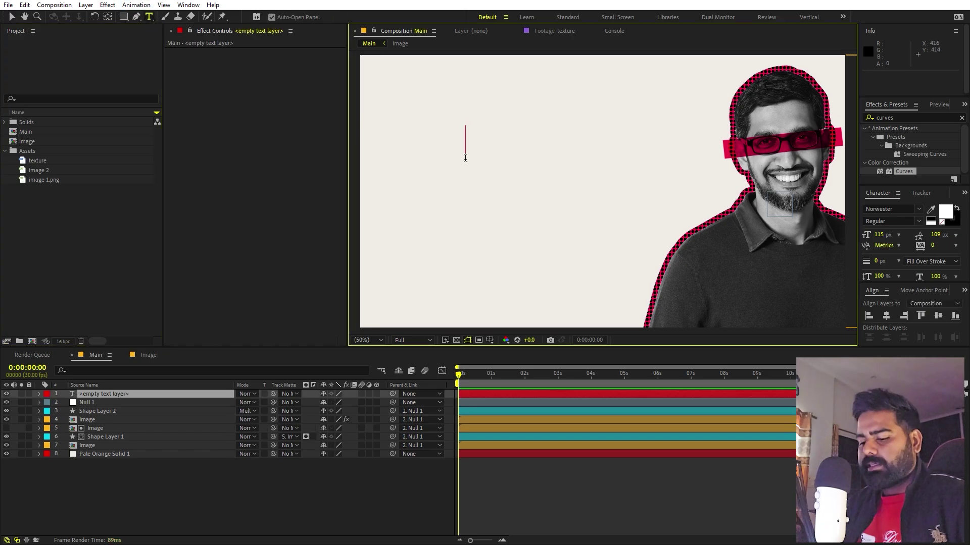
pyautogui.write('WHAT')
# - Change the WHAT text's colour to near-black and centre its anchor point in the text
pyautogui.hotkey('ctrl', 'a')
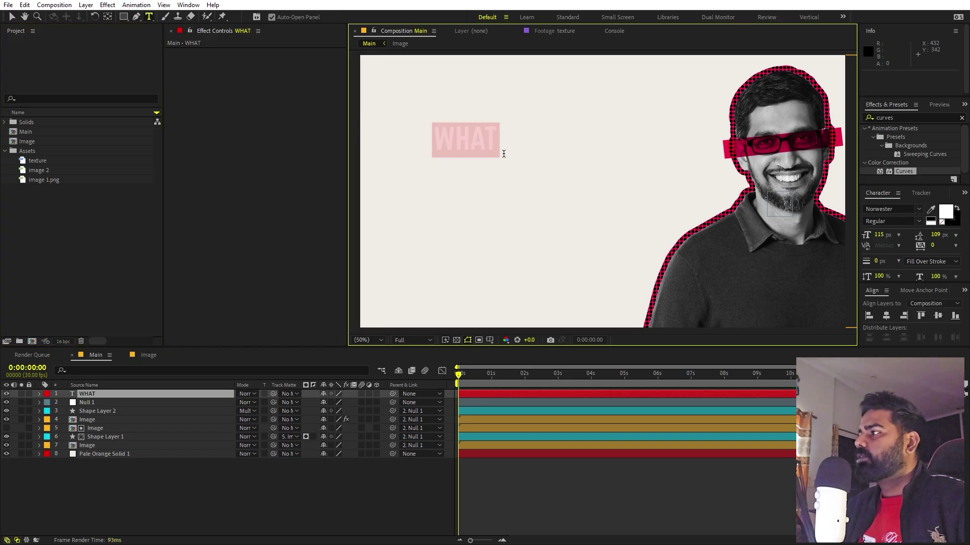
pyautogui.click(931, 209)
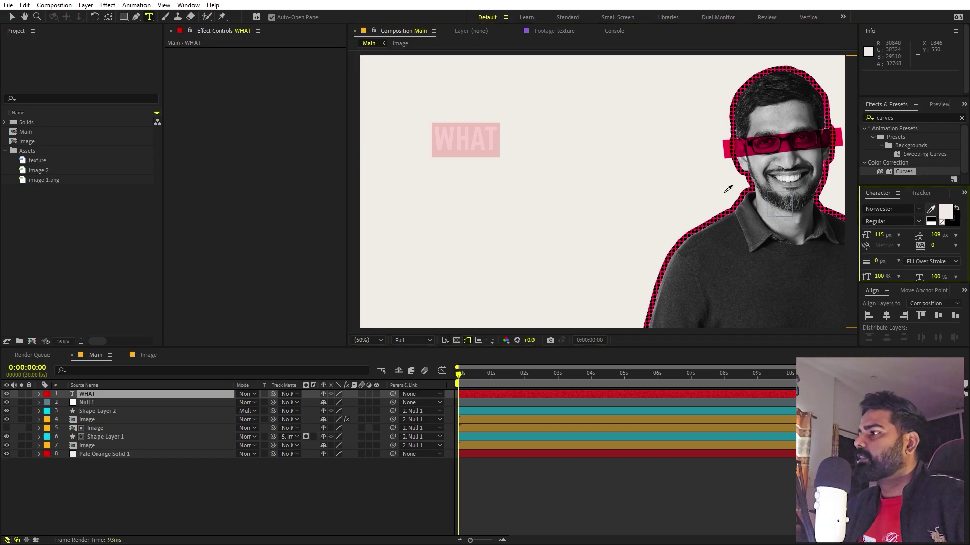
pyautogui.click(725, 243)
pyautogui.click(943, 210)
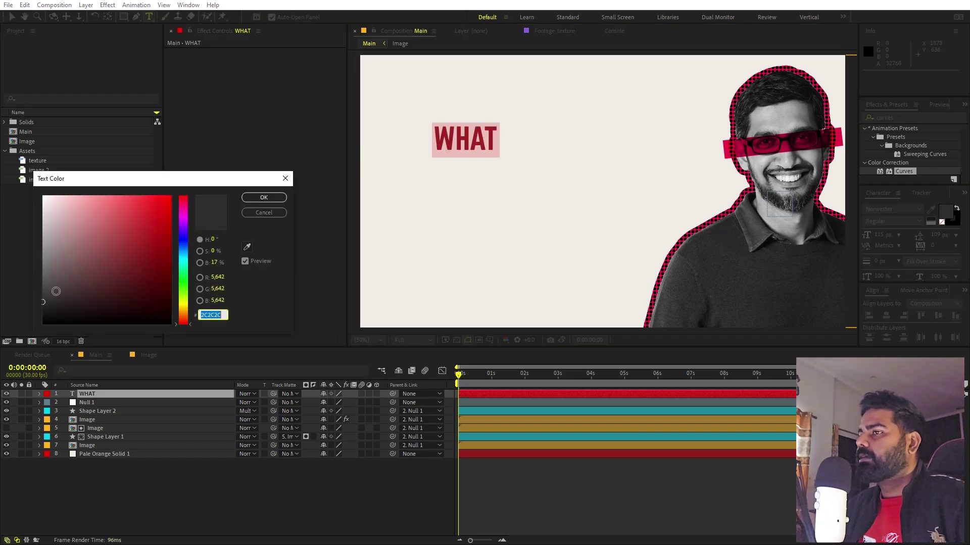
pyautogui.click(40, 303)
pyautogui.press('Return')
pyautogui.click(105, 17)
pyautogui.hotkey('ctrl', 'alt', 'Home')
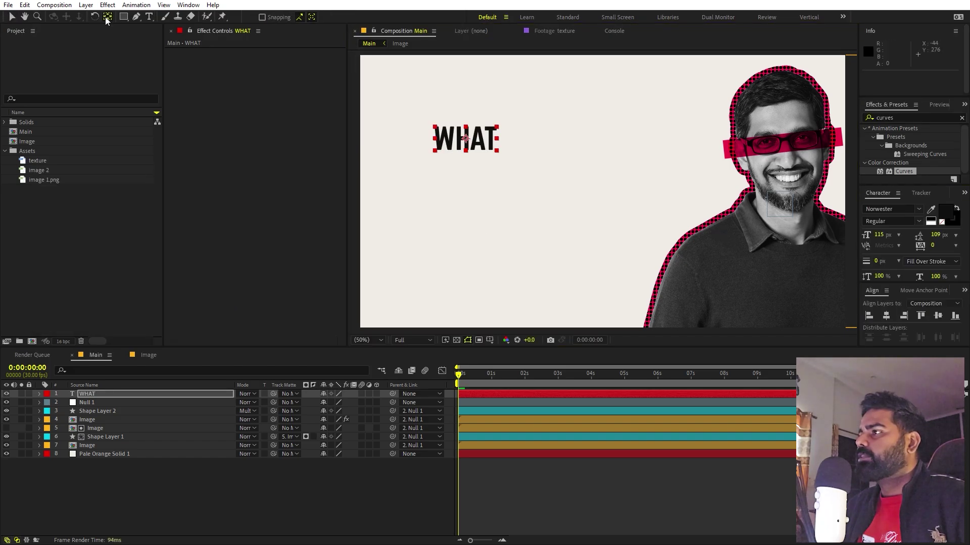
# - Enlarge the heading text to read "WHAT IS" and place a duplicate directly below it reading "GOOGLE"
pyautogui.press('v')
pyautogui.moveTo(498, 126); pyautogui.dragTo(494, 175)
pyautogui.hotkey('ctrl', 'd')
pyautogui.doubleClick(494, 175)
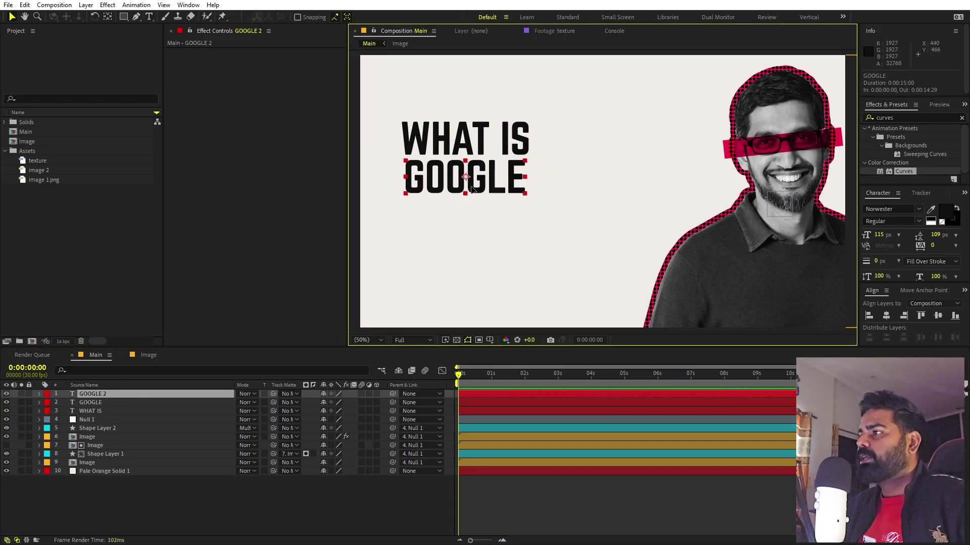
# - Duplicate the GOOGLE text, place the copy about 154 px lower and change its wording to "MAKING?"
pyautogui.hotkey('ctrl', 'd')
pyautogui.moveTo(470, 177); pyautogui.dragTo(470, 215)
pyautogui.doubleClick(469, 212)
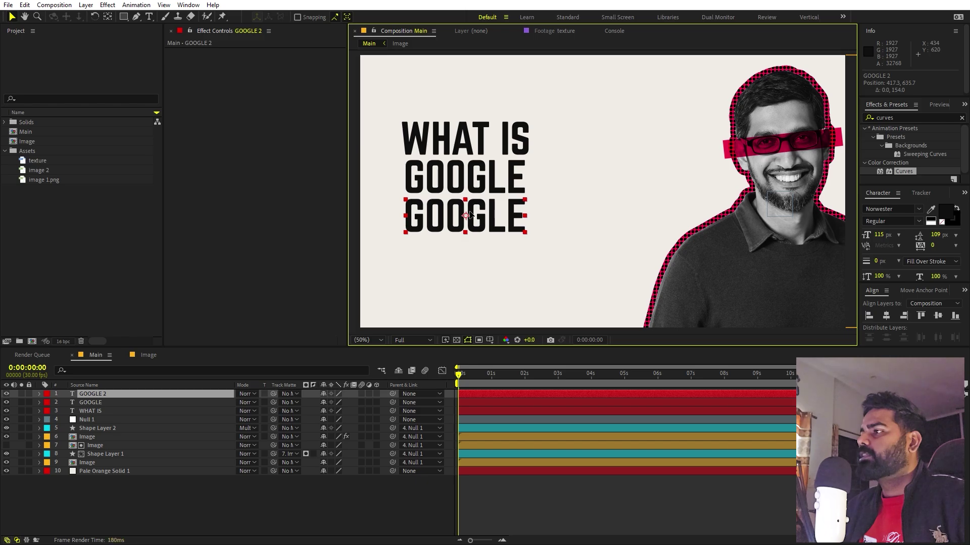
pyautogui.write('MAKING?')
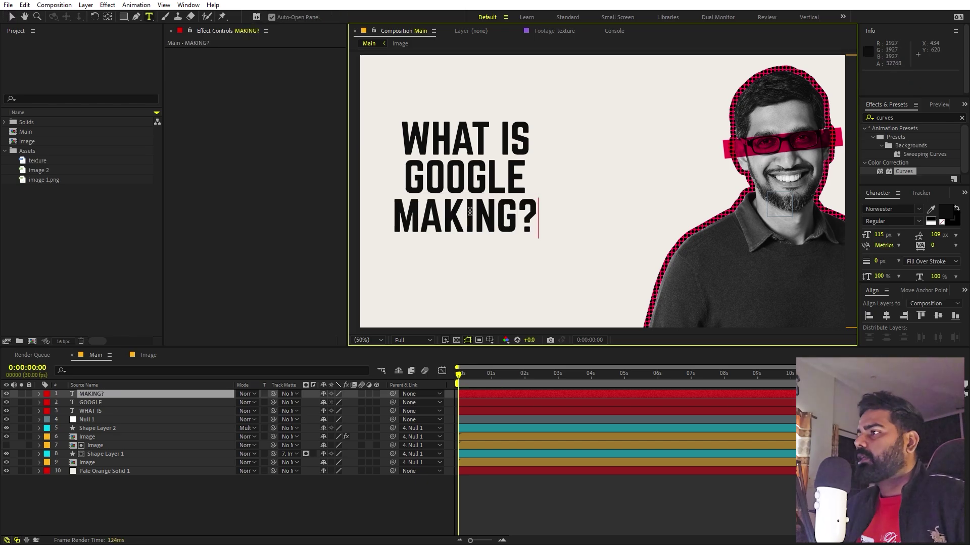
pyautogui.click(12, 17)
# - Move the three heading text layers together about 62 px down and slightly to the right
pyautogui.click(91, 410)
pyautogui.keyDown('shift'); pyautogui.click(91, 394); pyautogui.keyUp('shift')
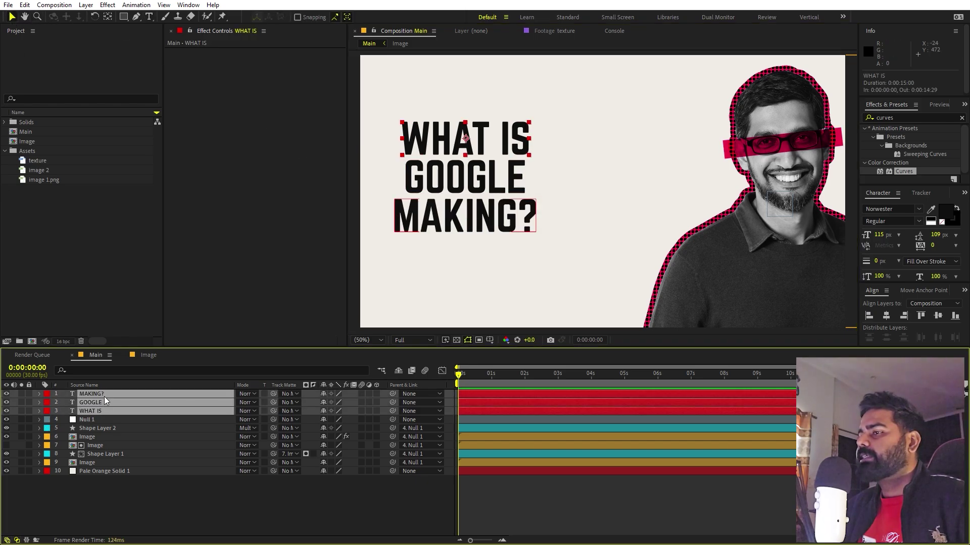
pyautogui.click(472, 198)
pyautogui.hotkey('shift', 'Down')
pyautogui.hotkey('shift', 'Down')
pyautogui.hotkey('shift', 'Down')
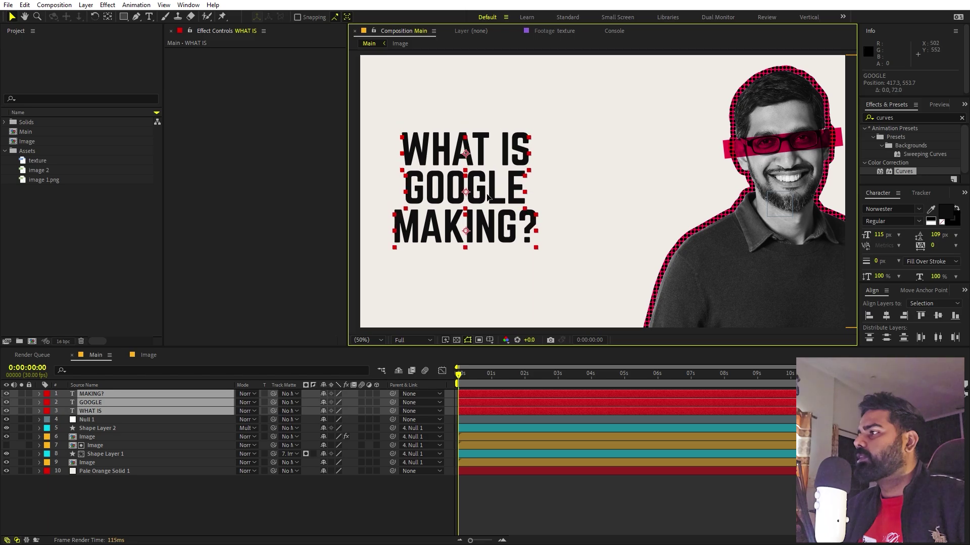
pyautogui.moveTo(488, 196); pyautogui.dragTo(487, 196)
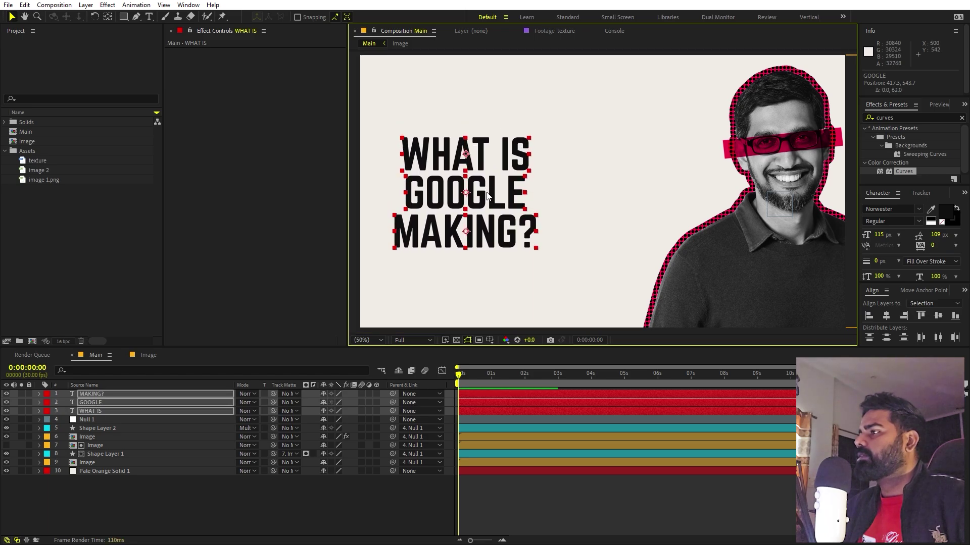
pyautogui.click(190, 513)
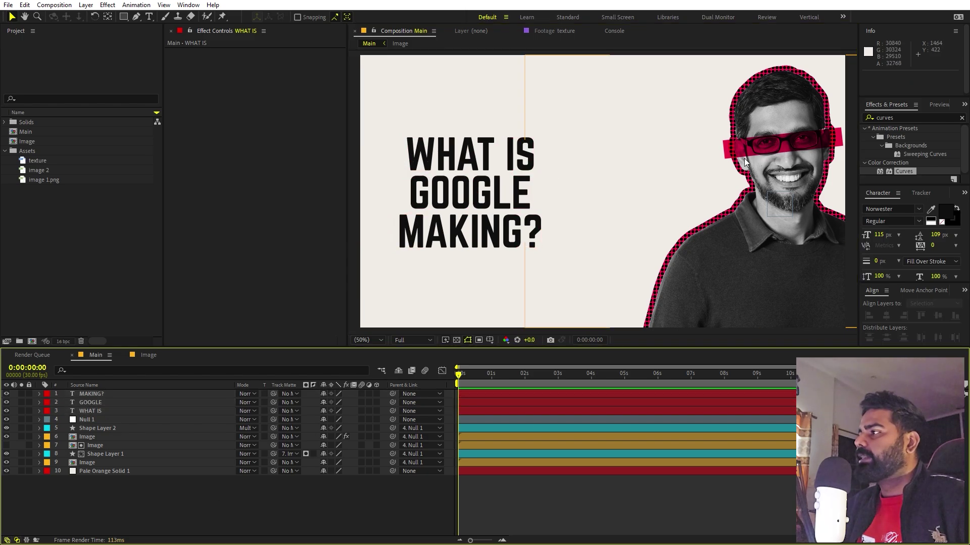
# - Duplicate the pink bar's Shape Layer 2, move the copy above the text layers and set its parent to None
pyautogui.click(101, 428)
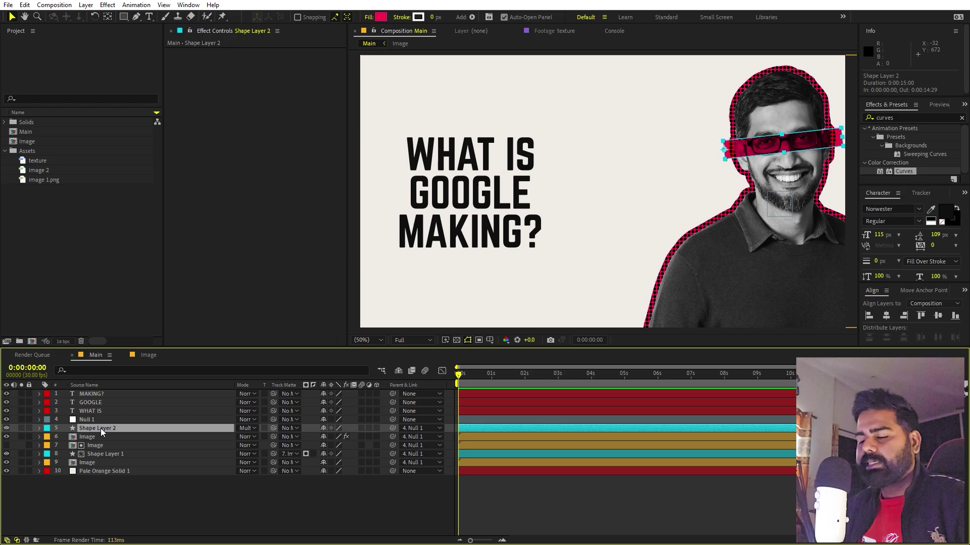
pyautogui.hotkey('ctrl', 'd')
pyautogui.moveTo(101, 429); pyautogui.dragTo(104, 392)
pyautogui.click(412, 395)
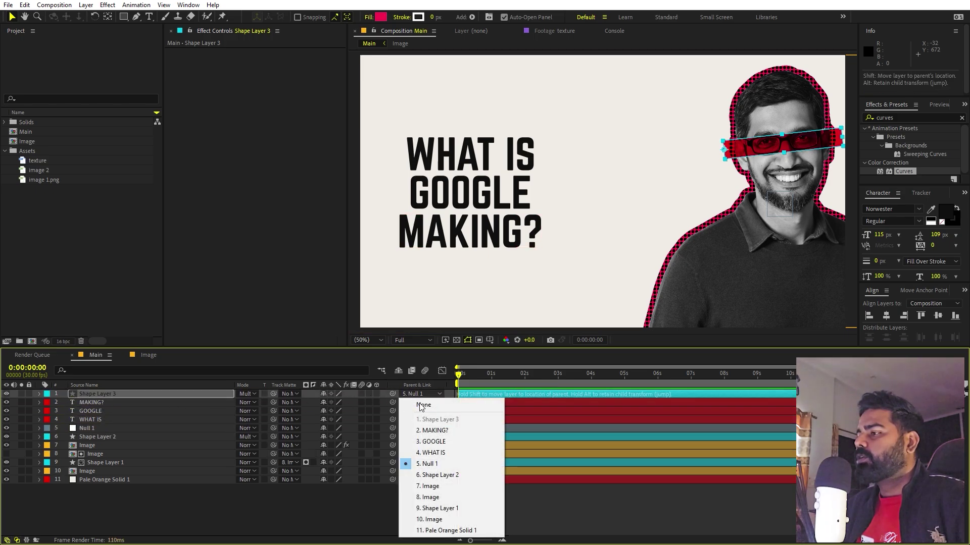
pyautogui.click(404, 402)
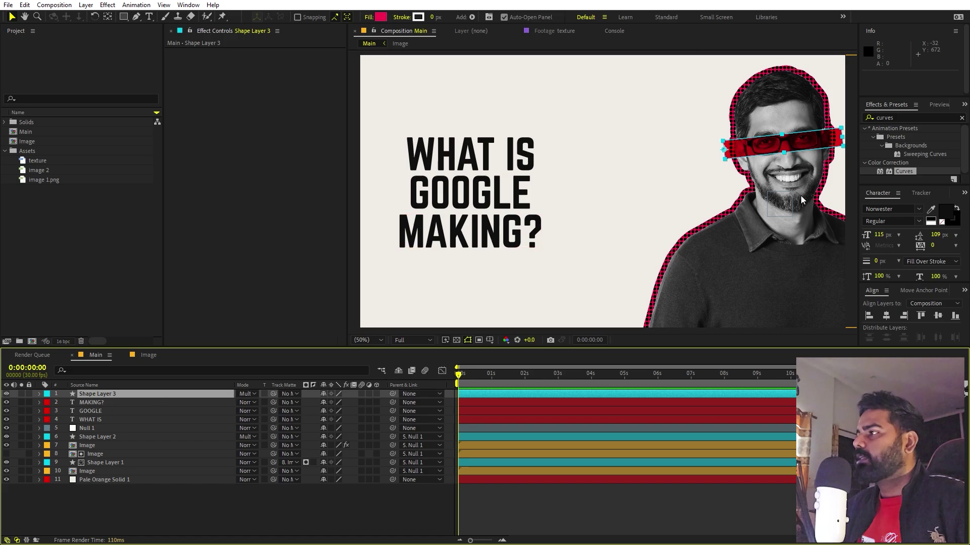
# - Fit the copied pink bar, Shape Layer 3, over "WHAT IS" with an unlinked scale of 169.6, 173.7% and a rotation of -3.3°
pyautogui.moveTo(753, 148); pyautogui.dragTo(419, 156)
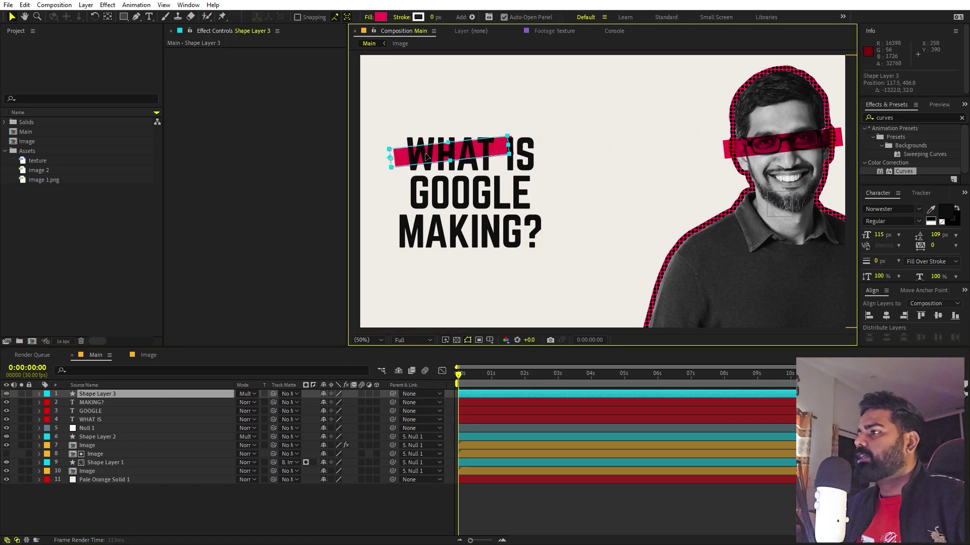
pyautogui.press('r')
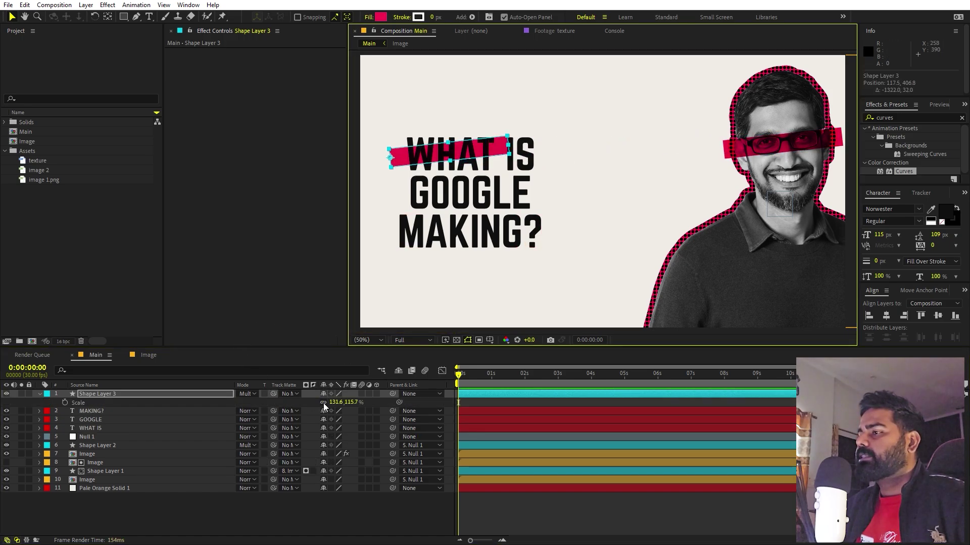
pyautogui.moveTo(354, 402)
pyautogui.mouseDown()
pyautogui.moveTo(388, 407)
pyautogui.moveTo(353, 403)
pyautogui.mouseUp()
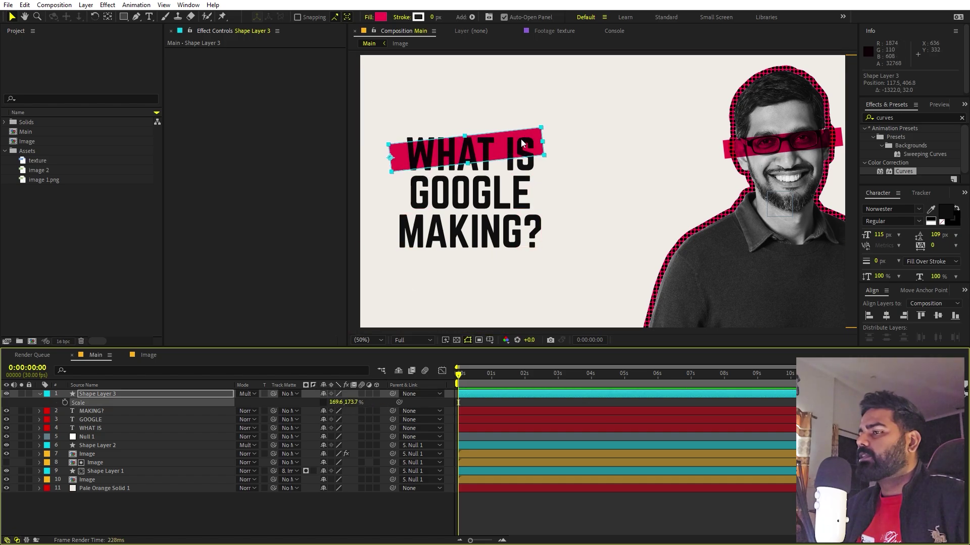
pyautogui.press('r')
pyautogui.moveTo(331, 403); pyautogui.dragTo(349, 405)
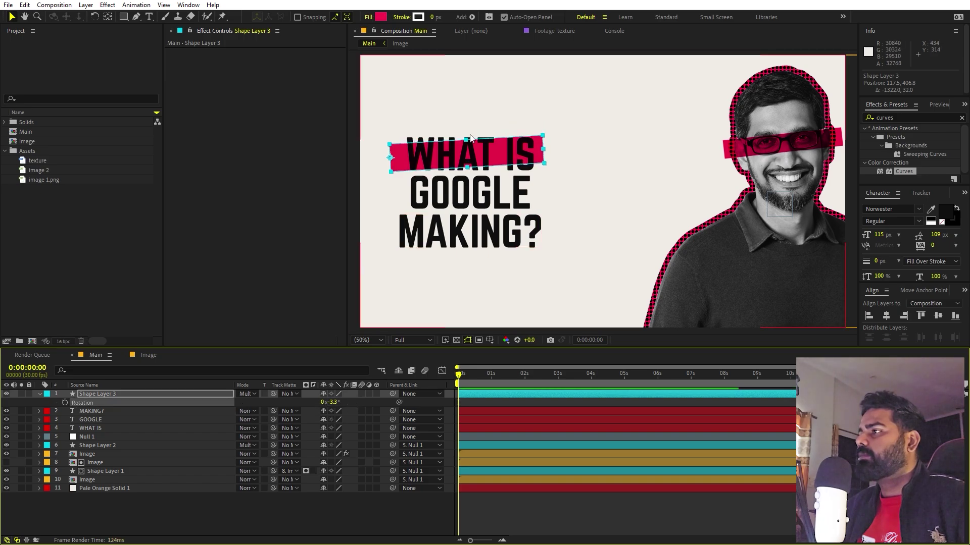
# - Duplicate the "WHAT IS" bar, place the copy over "MAKING?" and set its rotation to +1.1°
pyautogui.moveTo(468, 142); pyautogui.dragTo(481, 233)
pyautogui.hotkey('ctrl', 'd')
pyautogui.press('r')
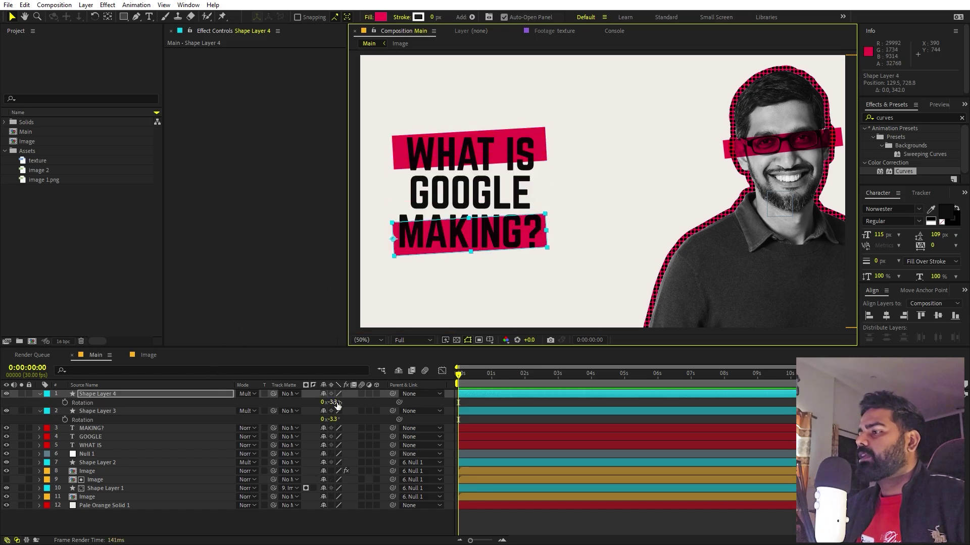
pyautogui.click(338, 404)
pyautogui.moveTo(335, 400); pyautogui.dragTo(357, 400)
pyautogui.moveTo(397, 248); pyautogui.dragTo(398, 243)
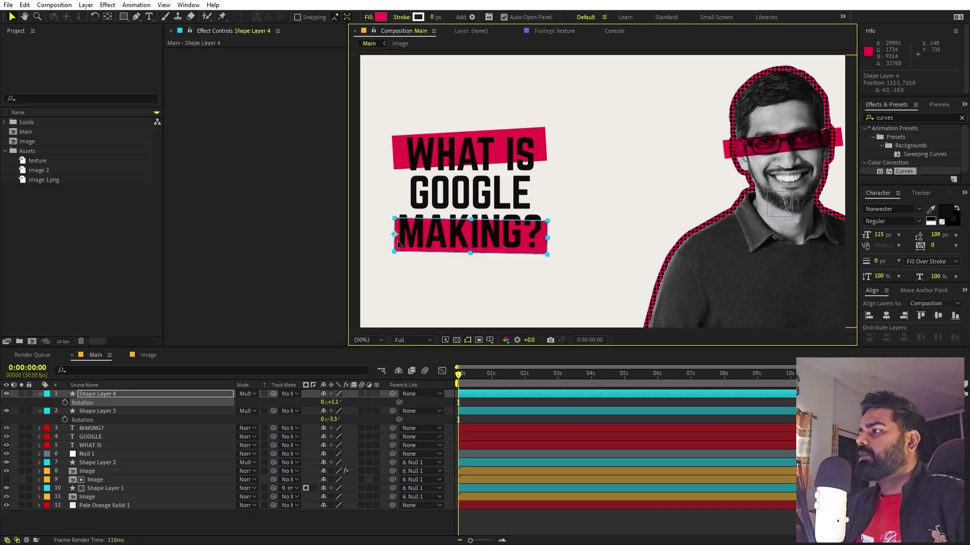
# - Duplicate the "MAKING?" bar, place the copy over "GOOGLE" and set its rotation to +175.3°
pyautogui.click(159, 393)
pyautogui.hotkey('ctrl', 'd')
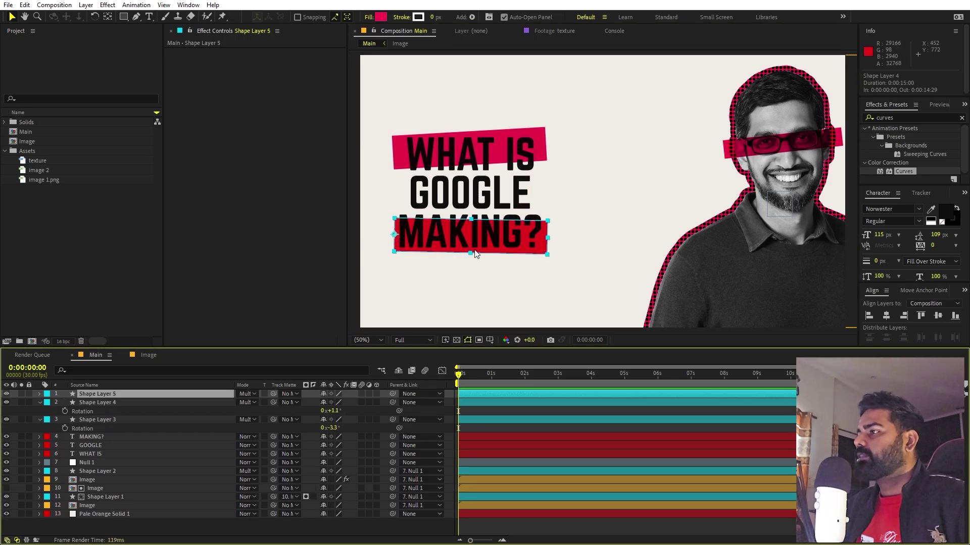
pyautogui.moveTo(482, 239); pyautogui.dragTo(482, 194)
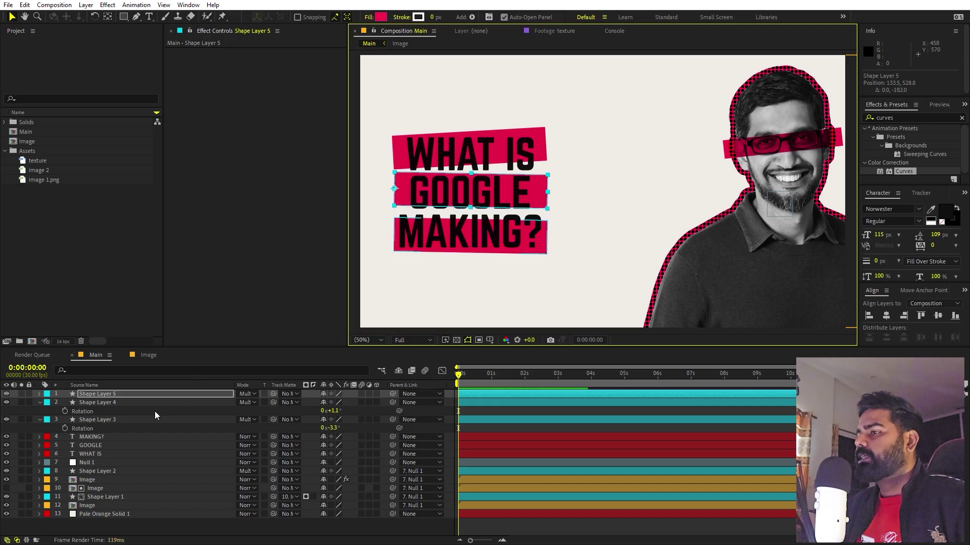
pyautogui.press('r')
pyautogui.moveTo(338, 402); pyautogui.dragTo(253, 389)
pyautogui.moveTo(361, 185); pyautogui.dragTo(530, 183)
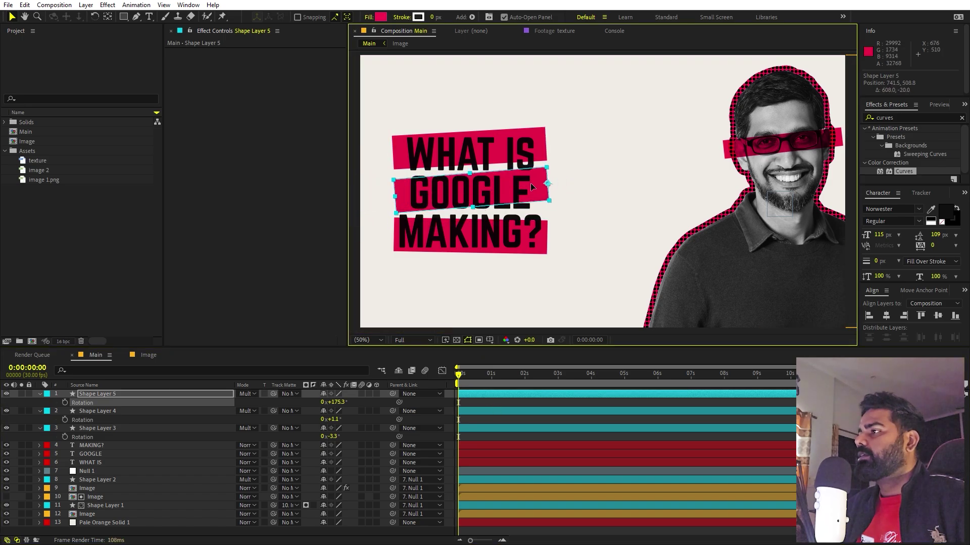
pyautogui.click(524, 272)
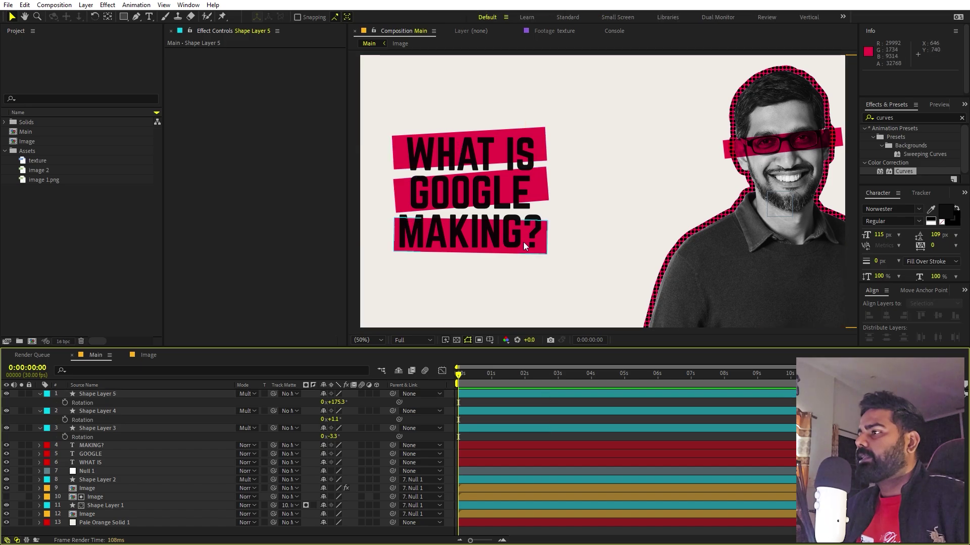
# - Collapse the three bar layers and move all heading text and bars together 44 px right and 16 px down
pyautogui.click(40, 393)
pyautogui.click(40, 403)
pyautogui.click(39, 411)
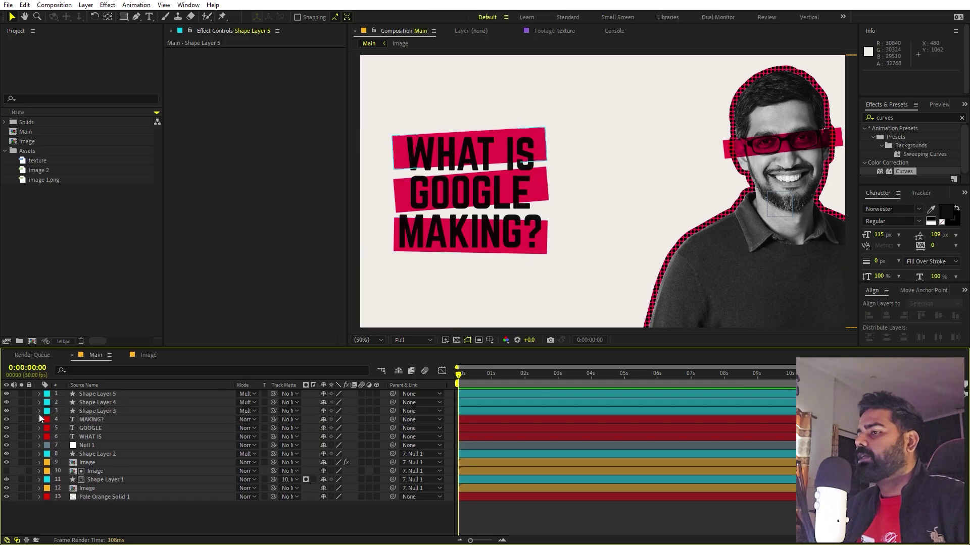
pyautogui.click(107, 436)
pyautogui.keyDown('shift'); pyautogui.click(105, 394); pyautogui.keyUp('shift')
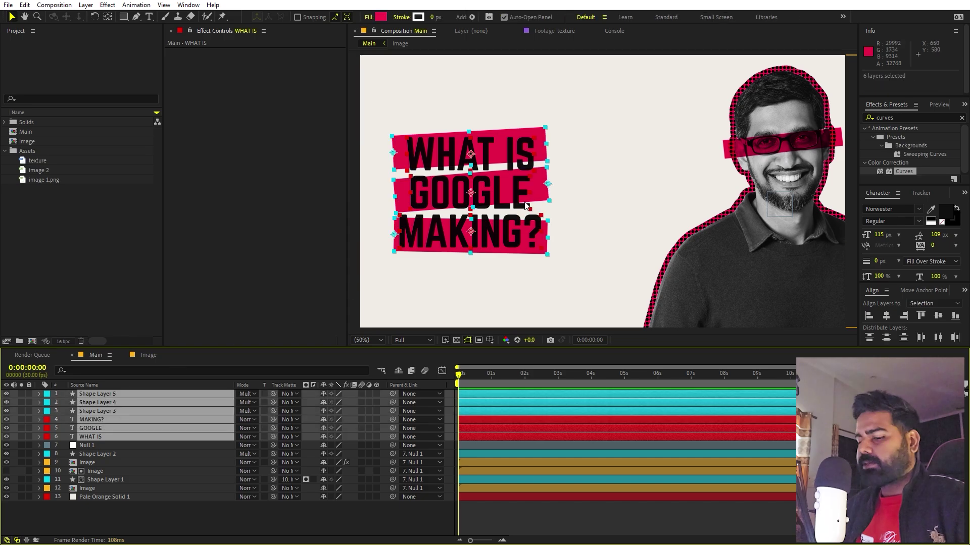
pyautogui.moveTo(522, 193); pyautogui.dragTo(534, 194)
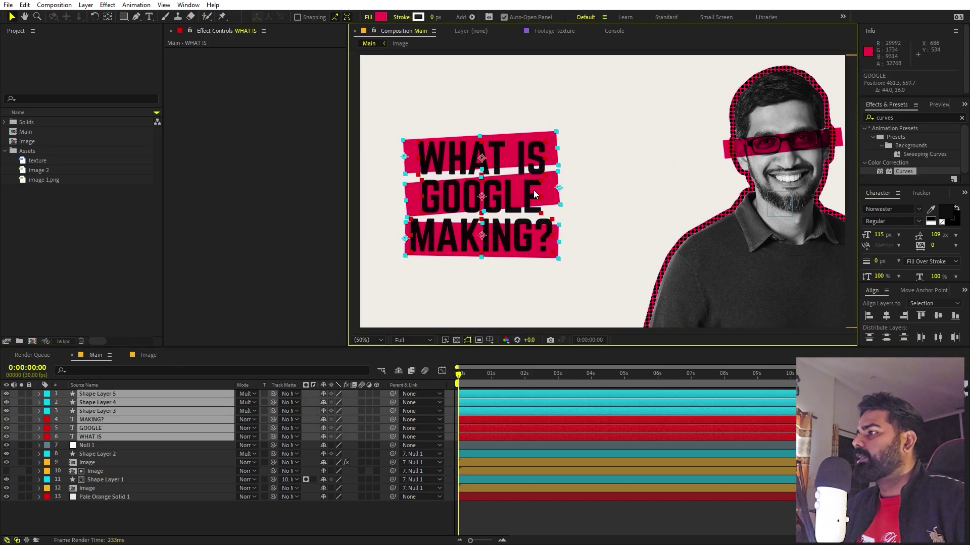
# - Move Null 1 with the portrait 644 px left to position 968, 540
pyautogui.click(541, 519)
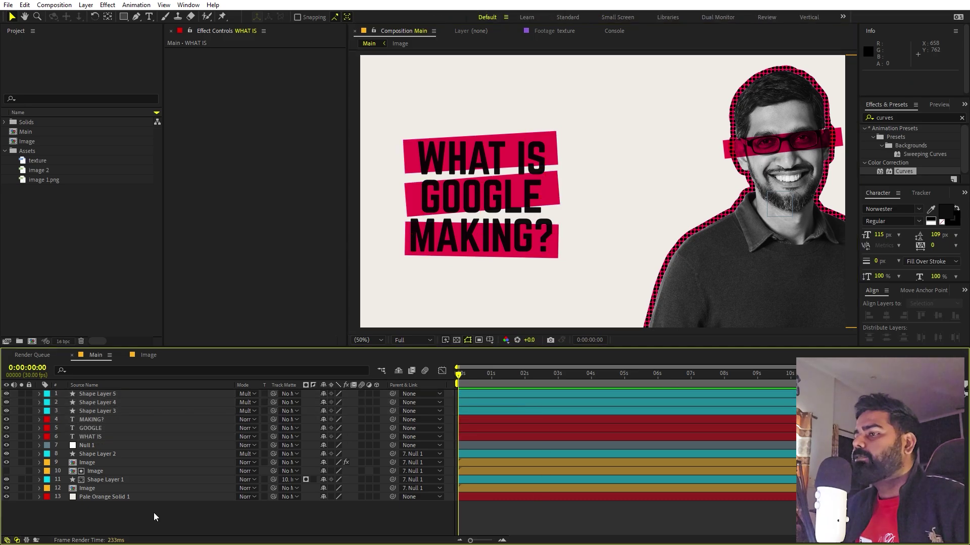
pyautogui.click(96, 445)
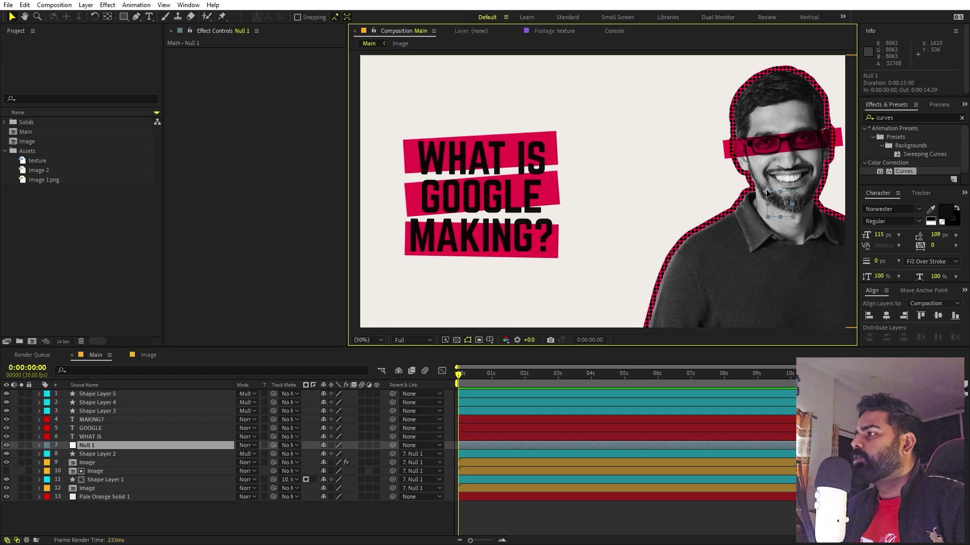
pyautogui.moveTo(767, 195); pyautogui.dragTo(571, 242)
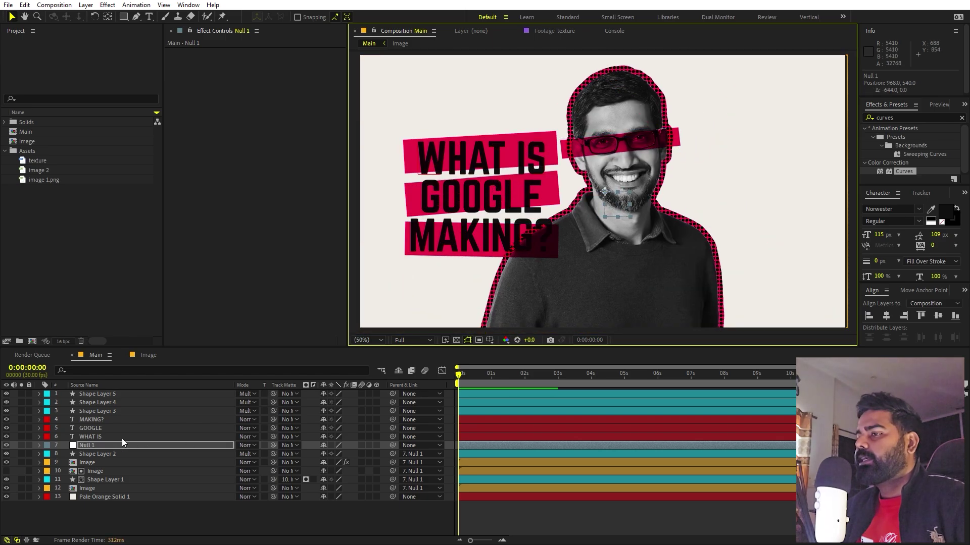
# - Move the three heading texts and their bars below the portrait layers, just above the background solid, and label them Green
pyautogui.click(111, 395)
pyautogui.keyDown('shift'); pyautogui.click(99, 436); pyautogui.keyUp('shift')
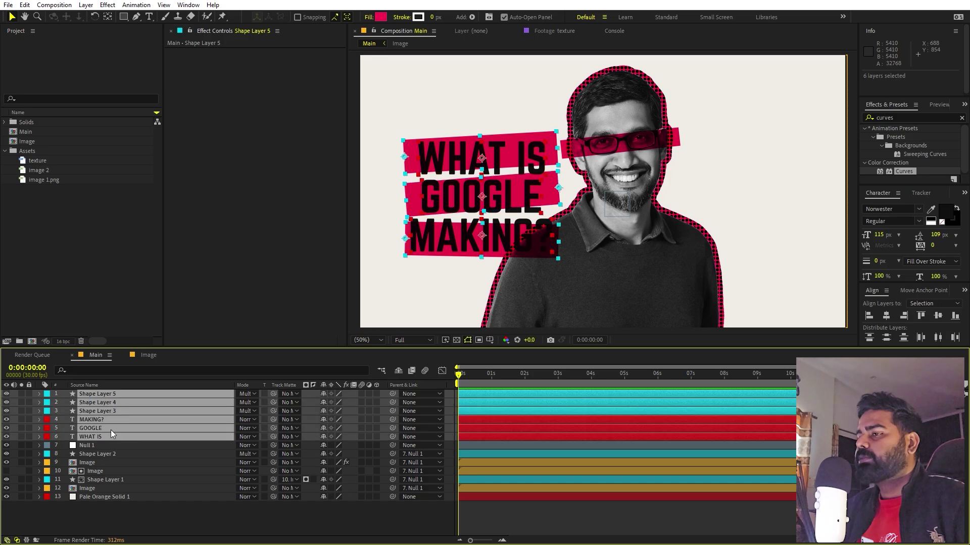
pyautogui.moveTo(105, 397); pyautogui.dragTo(107, 492)
pyautogui.click(47, 453)
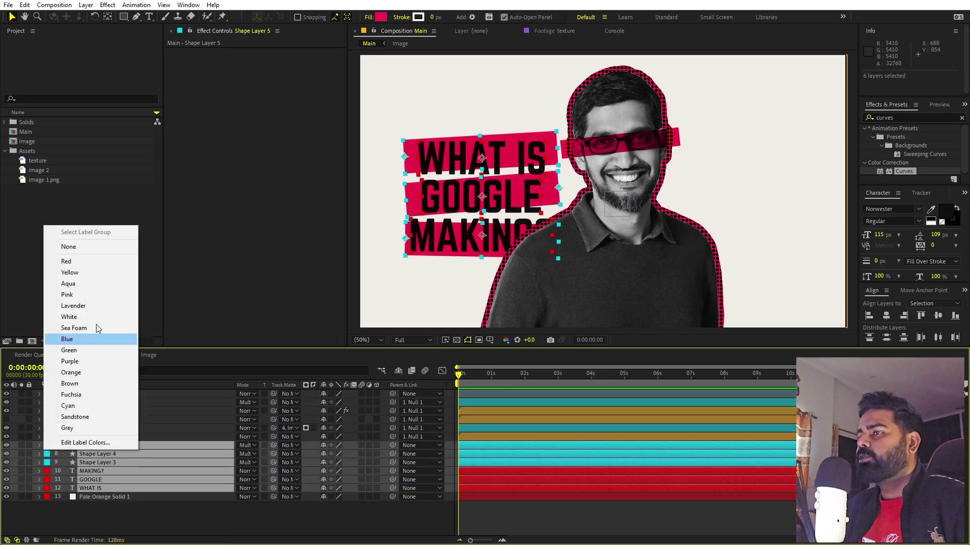
pyautogui.click(70, 350)
pyautogui.click(584, 502)
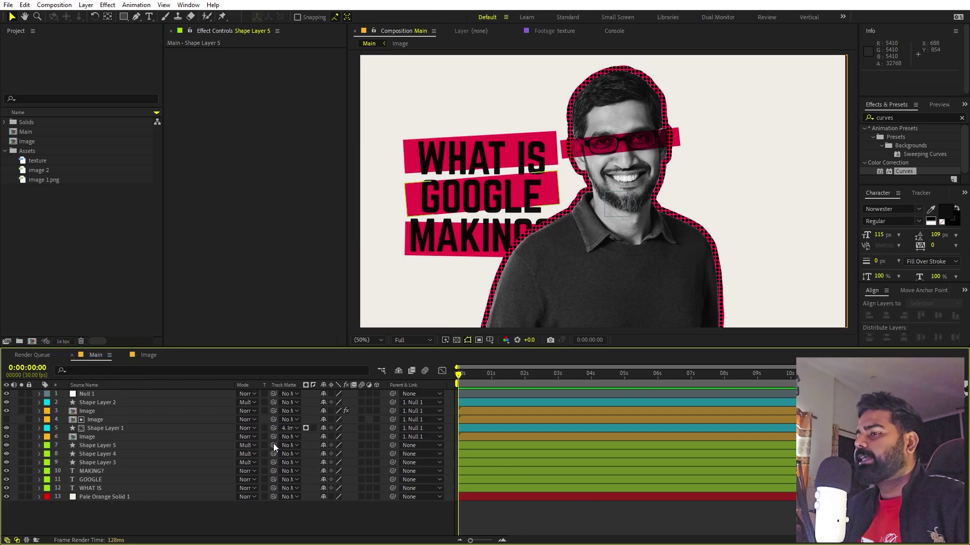
# - Add starting Position and Scale keyframes to Null 1 at 0 seconds
pyautogui.click(95, 392)
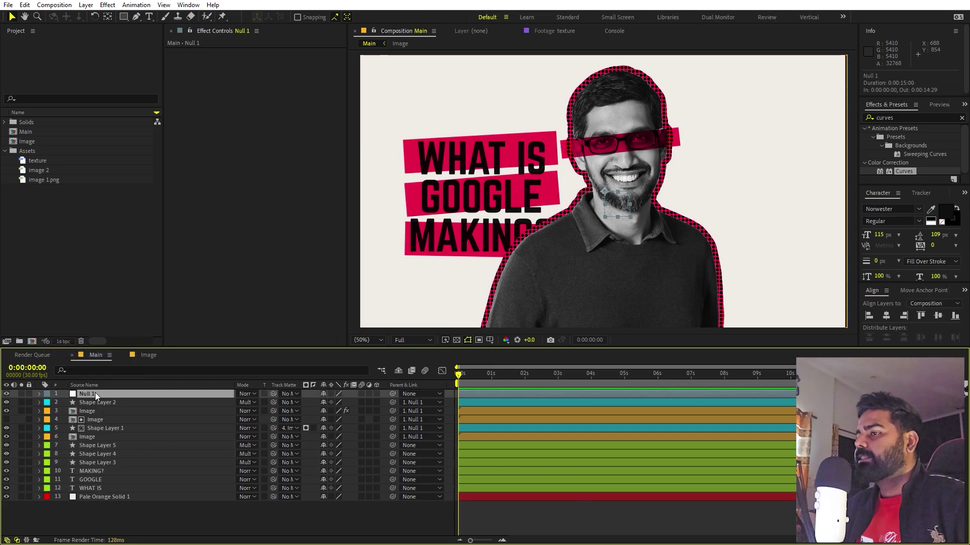
pyautogui.press('s')
pyautogui.click(62, 404)
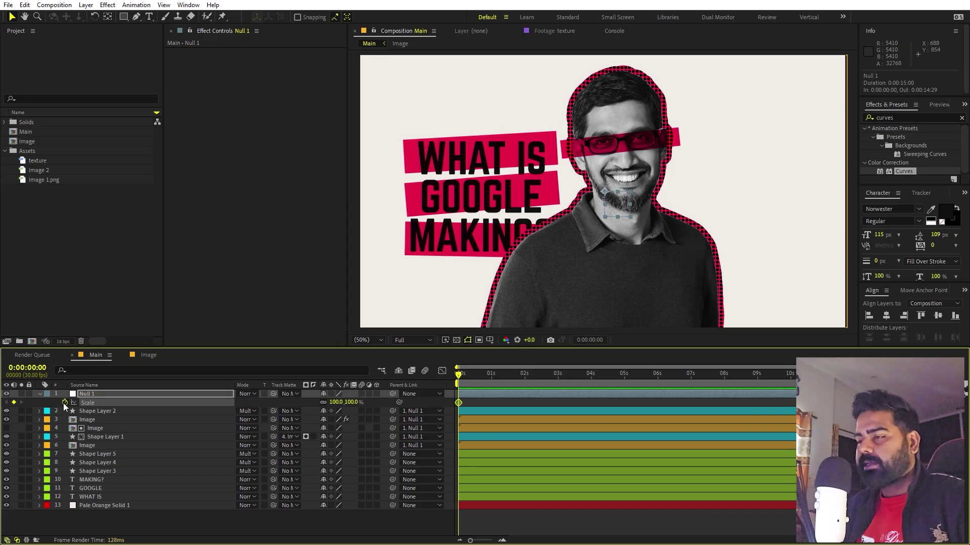
pyautogui.press('r')
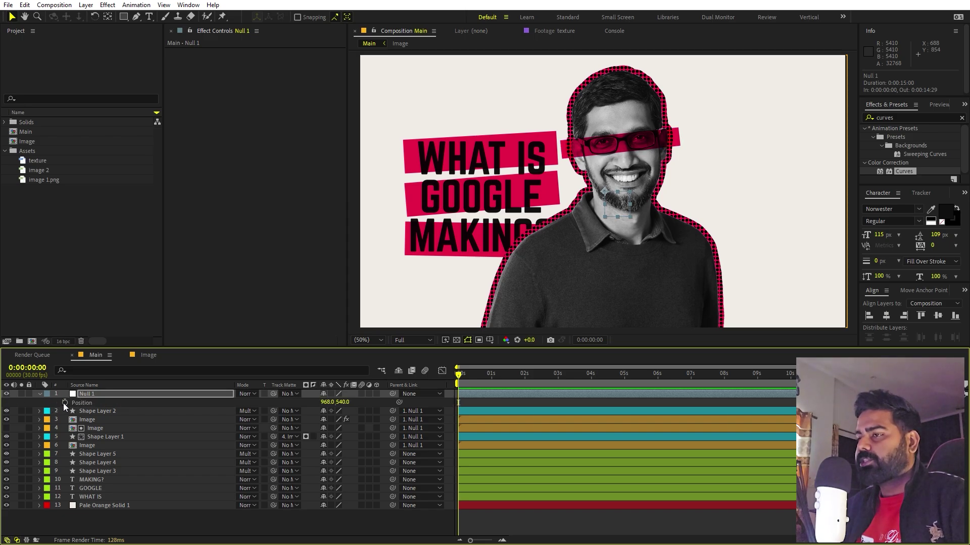
pyautogui.keyDown('ctrl'); pyautogui.click(92, 407); pyautogui.keyUp('ctrl')
pyautogui.hotkey('alt', 'shift', 'p')
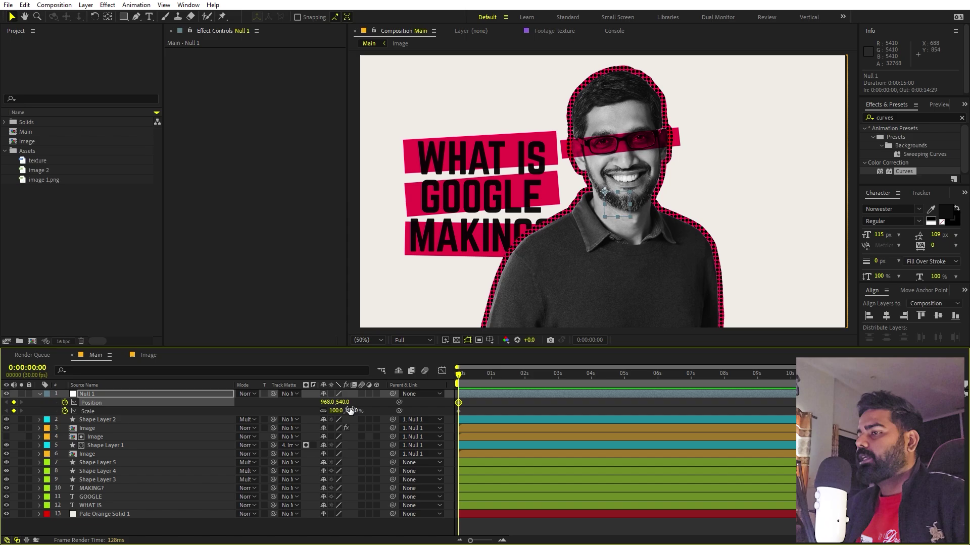
pyautogui.hotkey('alt', 'shift', 's')
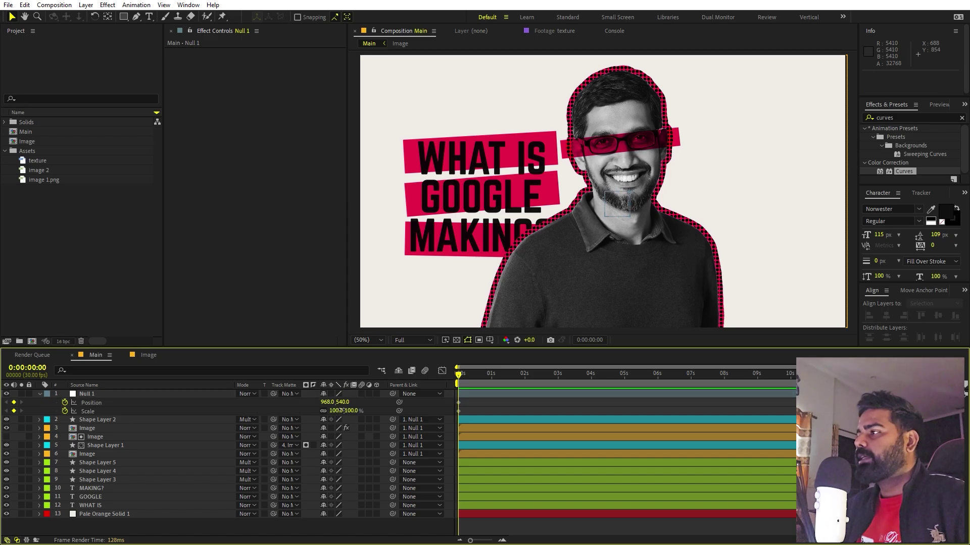
# - At 0 seconds, set Null 1's scale to 431% and its Y position to 3253 so the portrait starts below the frame
pyautogui.moveTo(346, 411); pyautogui.dragTo(509, 411)
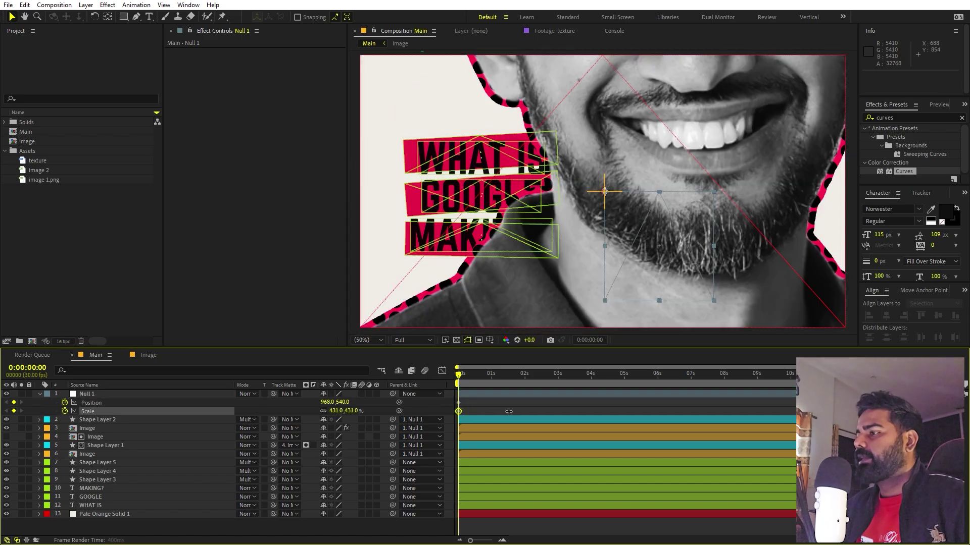
pyautogui.moveTo(344, 407); pyautogui.dragTo(362, 449)
pyautogui.click(501, 410)
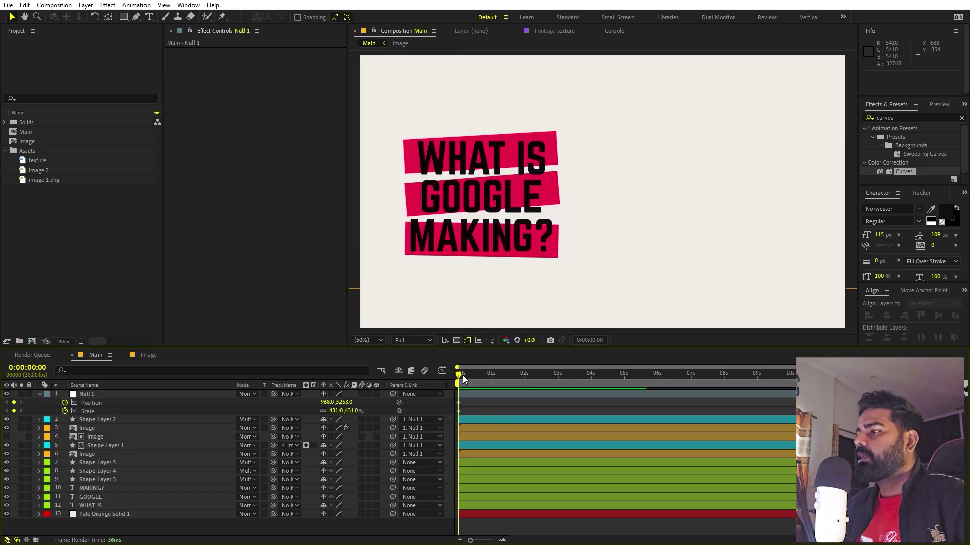
# - At 1 second, set Null 1's scale to 100% and its Y position to 549.7
pyautogui.moveTo(463, 374); pyautogui.dragTo(491, 381)
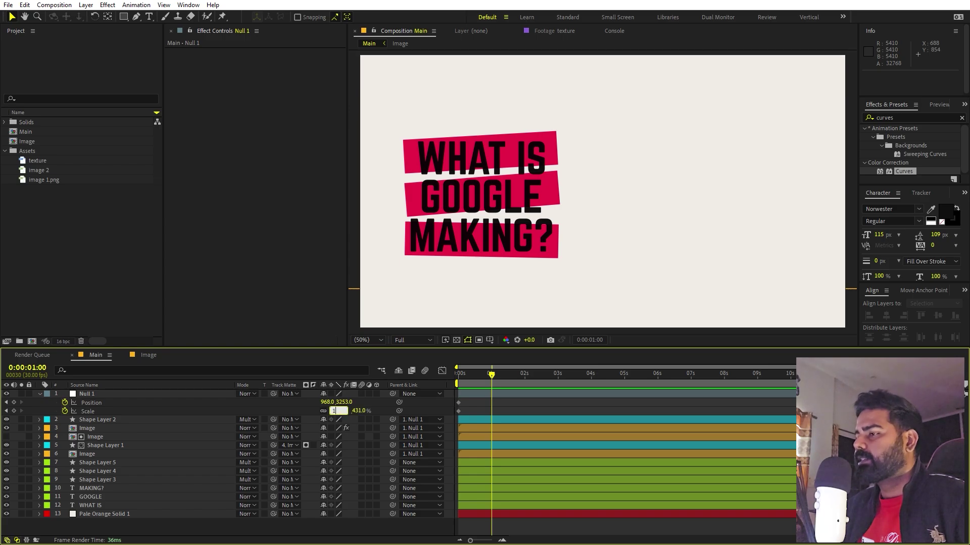
pyautogui.press('Return')
pyautogui.moveTo(338, 403); pyautogui.dragTo(155, 394)
# - At 3 seconds, set Null 1's X position to 1309 and preview the animation from the start
pyautogui.moveTo(528, 374); pyautogui.dragTo(558, 378)
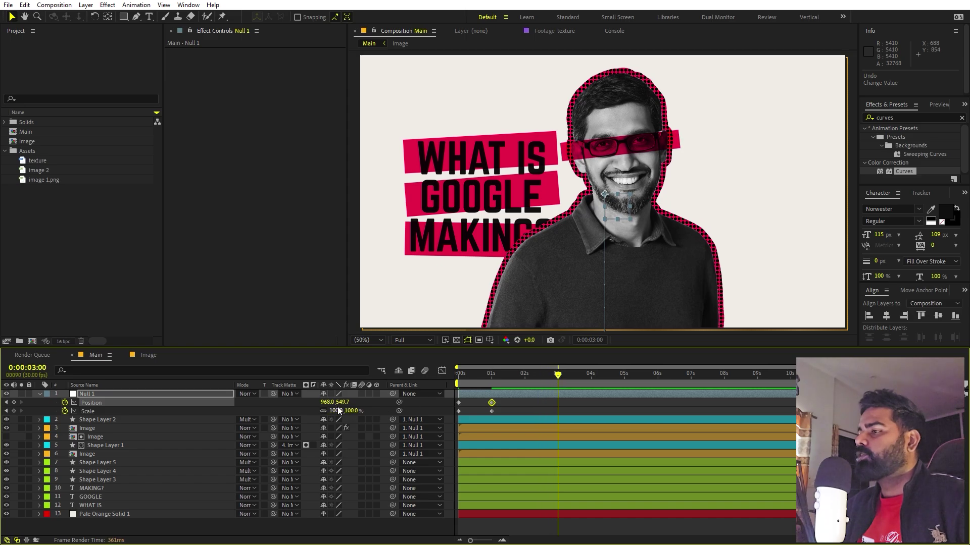
pyautogui.moveTo(328, 403); pyautogui.dragTo(499, 409)
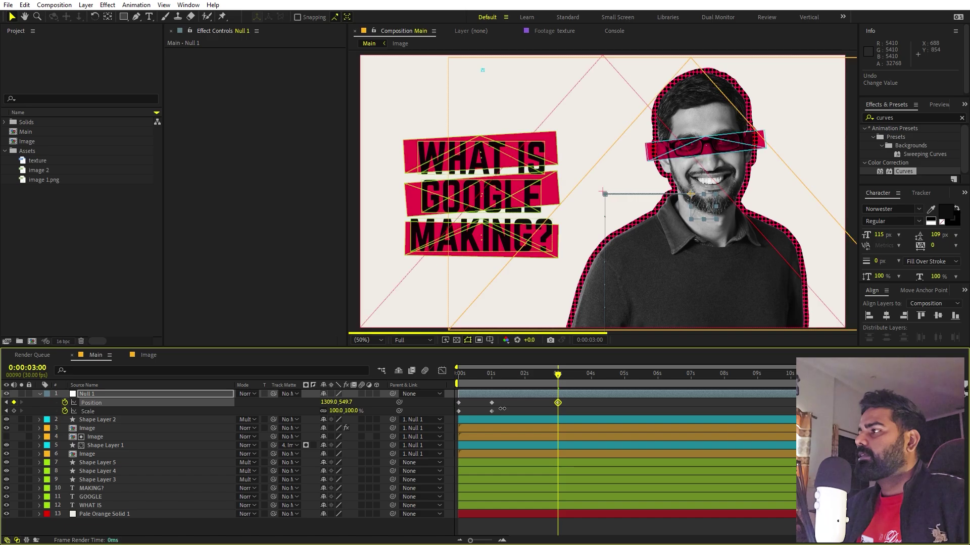
pyautogui.press('Home')
pyautogui.press('space')
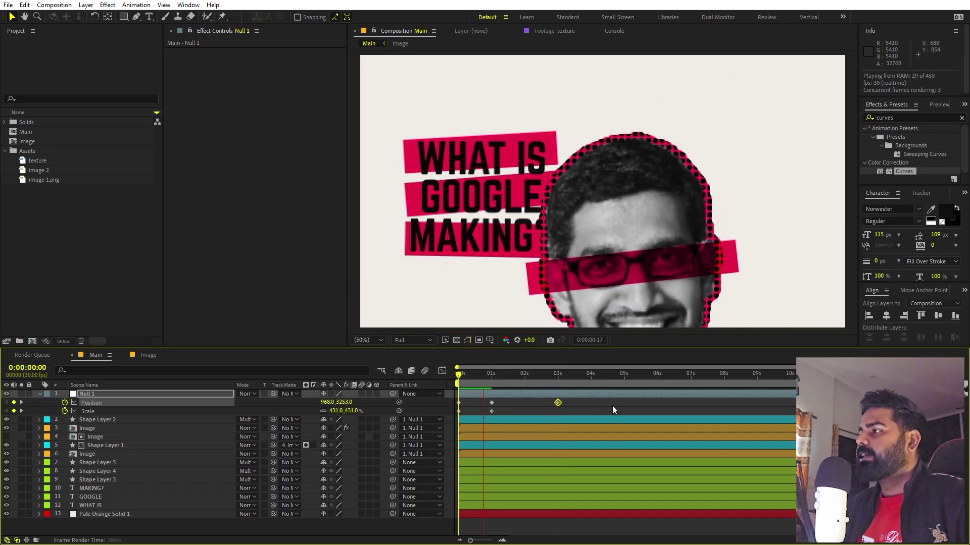
# - Apply Easy Ease to all of Null 1's Position and Scale keyframes and show their speed curves in the Graph Editor
pyautogui.moveTo(572, 403); pyautogui.dragTo(425, 424)
pyautogui.press('F9')
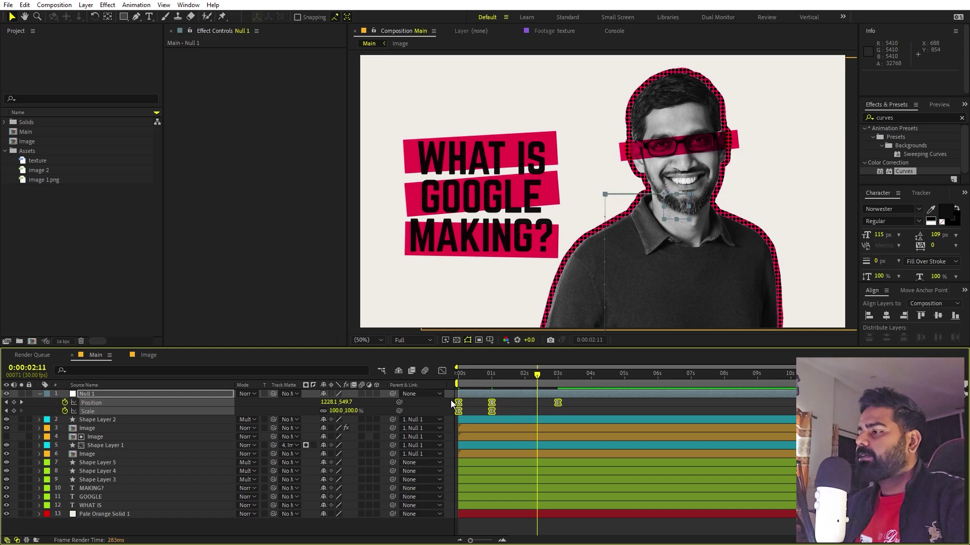
pyautogui.click(442, 371)
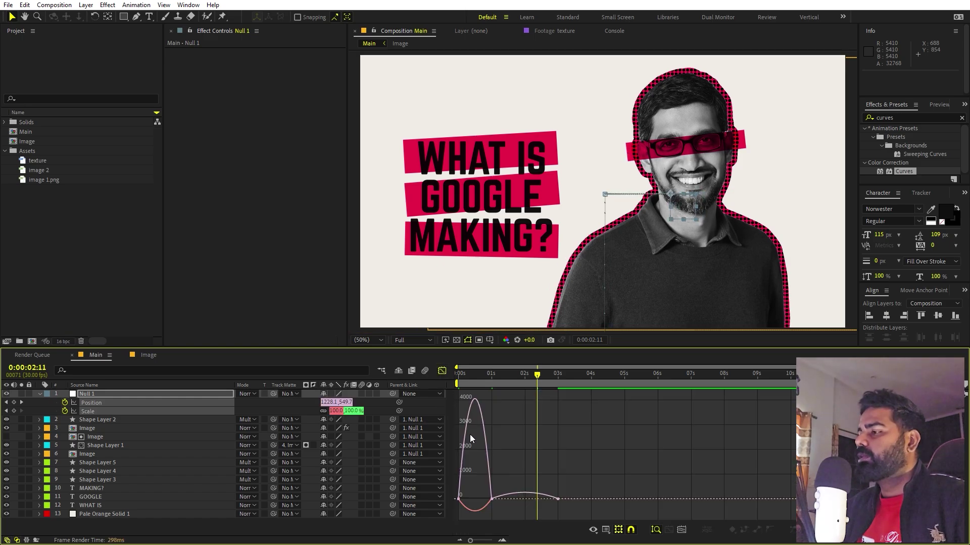
# - Extend the incoming easing of the 1-second keyframes back to the start so the rise begins fast and slows down gradually
pyautogui.click(488, 499)
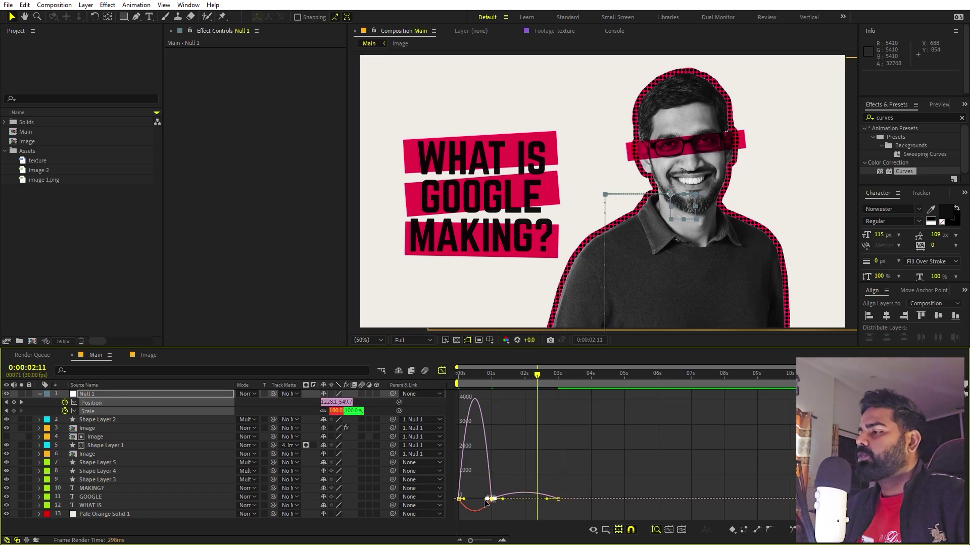
pyautogui.moveTo(478, 542); pyautogui.dragTo(487, 542)
pyautogui.moveTo(532, 500); pyautogui.dragTo(446, 499)
pyautogui.hscroll(-1, 476, 490)
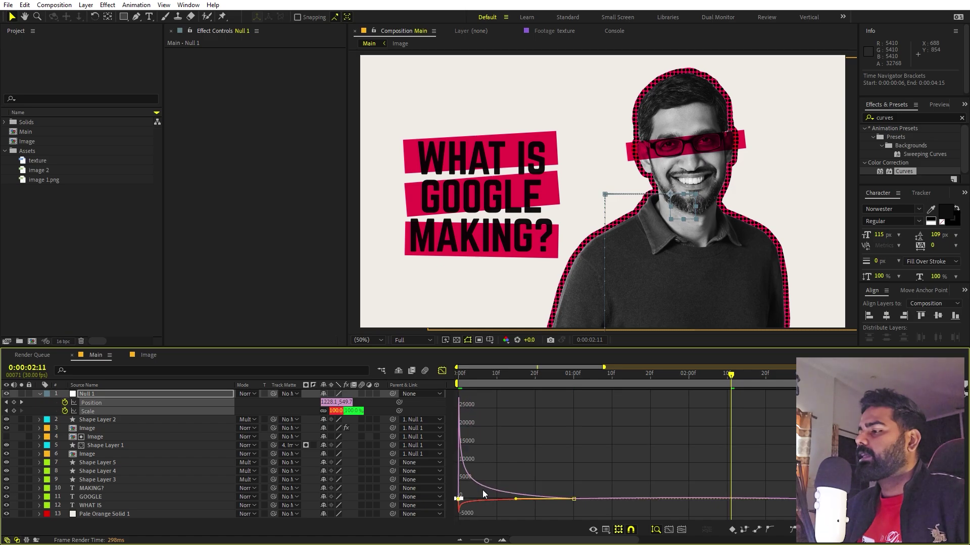
# - Lengthen the easing handles on Null 1's slide between 1 and 3 seconds, giving the last keyframe about 79% incoming influence, and preview it
pyautogui.click(566, 376)
pyautogui.moveTo(553, 446); pyautogui.dragTo(647, 501)
pyautogui.click(775, 508)
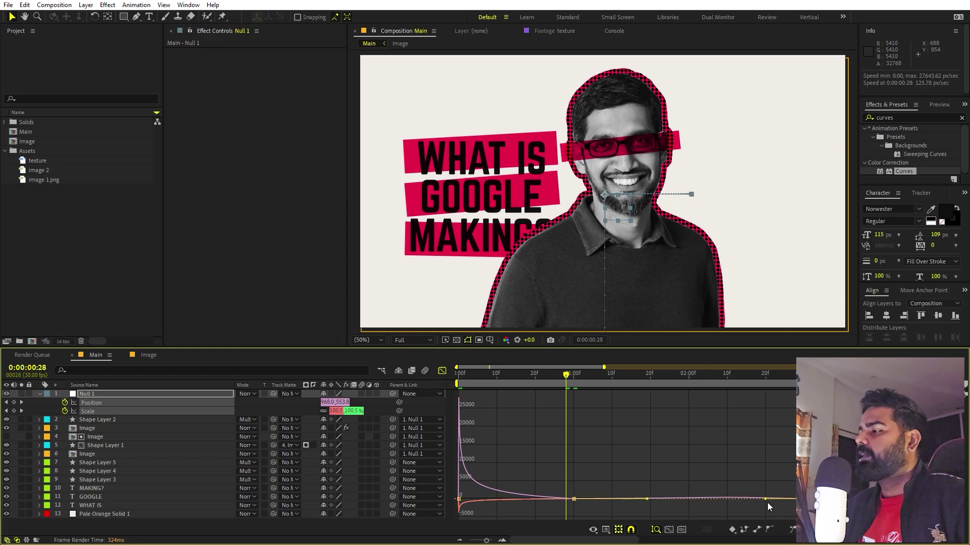
pyautogui.moveTo(765, 500); pyautogui.dragTo(713, 499)
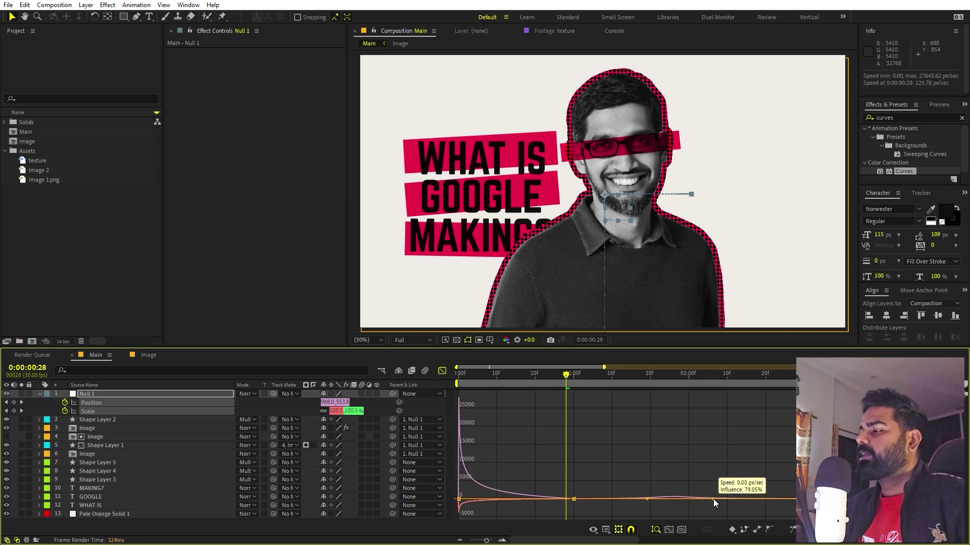
pyautogui.moveTo(566, 374); pyautogui.dragTo(458, 375)
pyautogui.press('space')
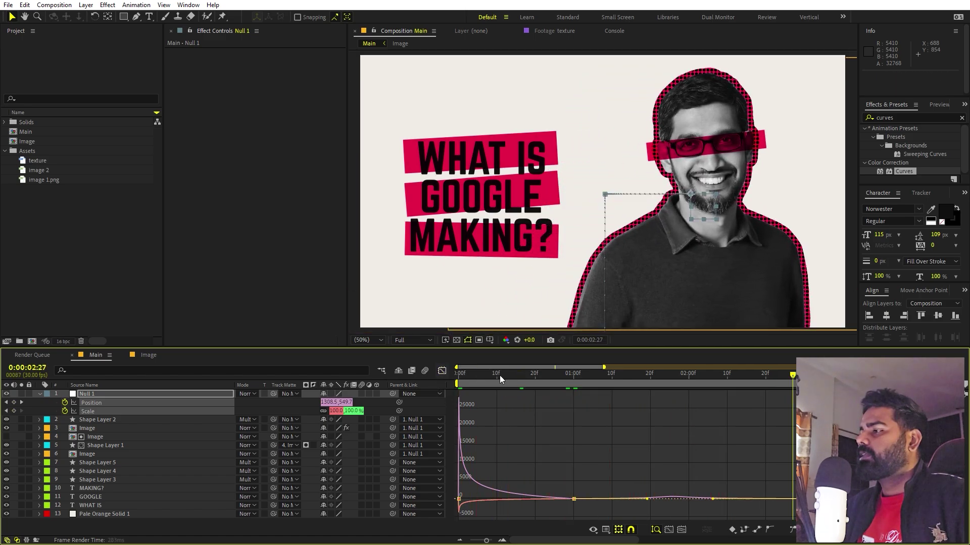
# - Close the Graph Editor and preview the animation from the start
pyautogui.hotkey('shift', 'F3')
pyautogui.moveTo(566, 374); pyautogui.dragTo(458, 374)
pyautogui.press('space')
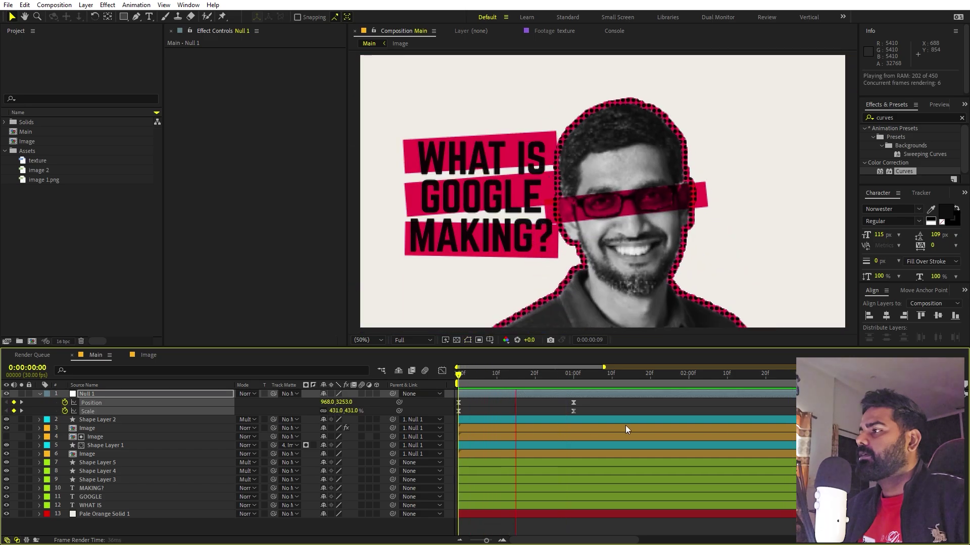
pyautogui.press('space')
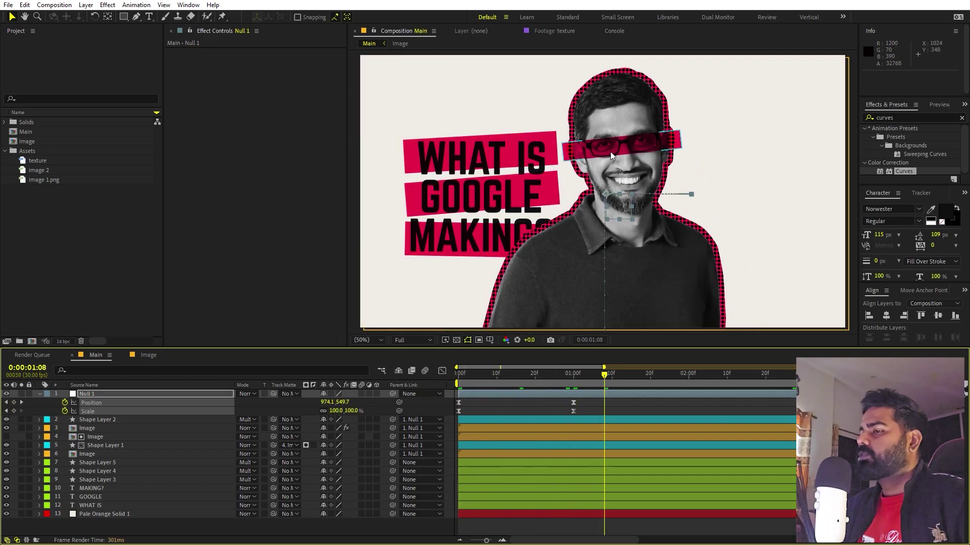
# - Add a Scale keyframe to Shape Layer 2, the bar over the eyes, and place it at 1 second
pyautogui.click(96, 419)
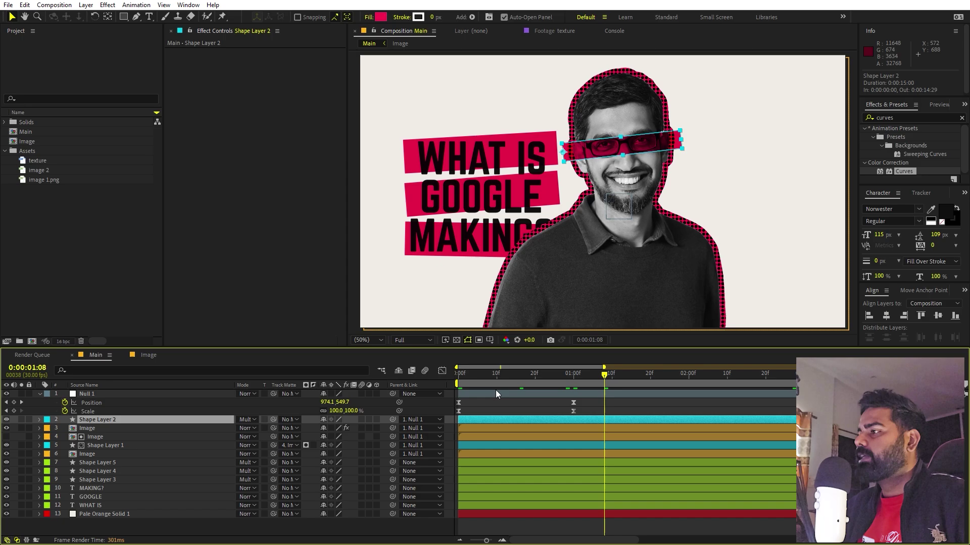
pyautogui.press('s')
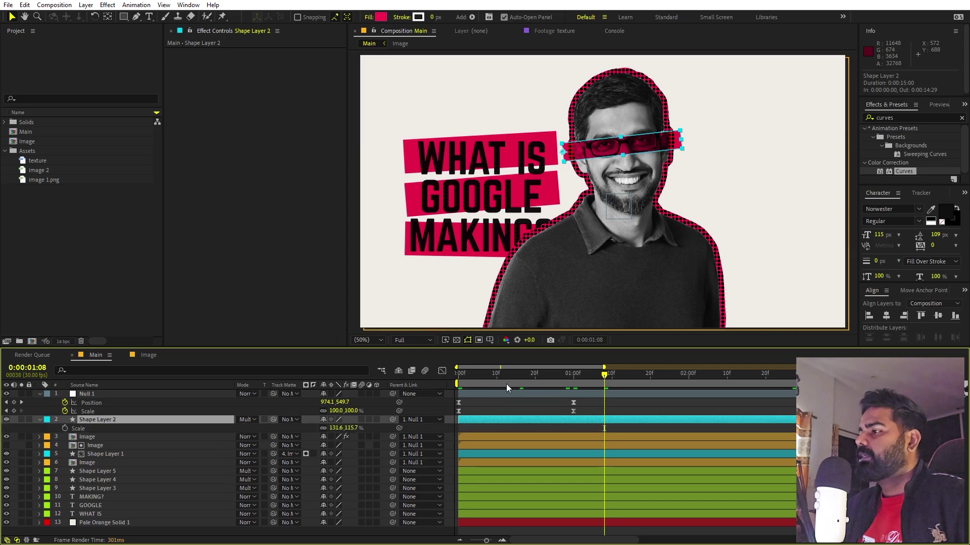
pyautogui.moveTo(506, 384)
pyautogui.mouseDown()
pyautogui.moveTo(499, 389)
pyautogui.moveTo(510, 389)
pyautogui.mouseUp()
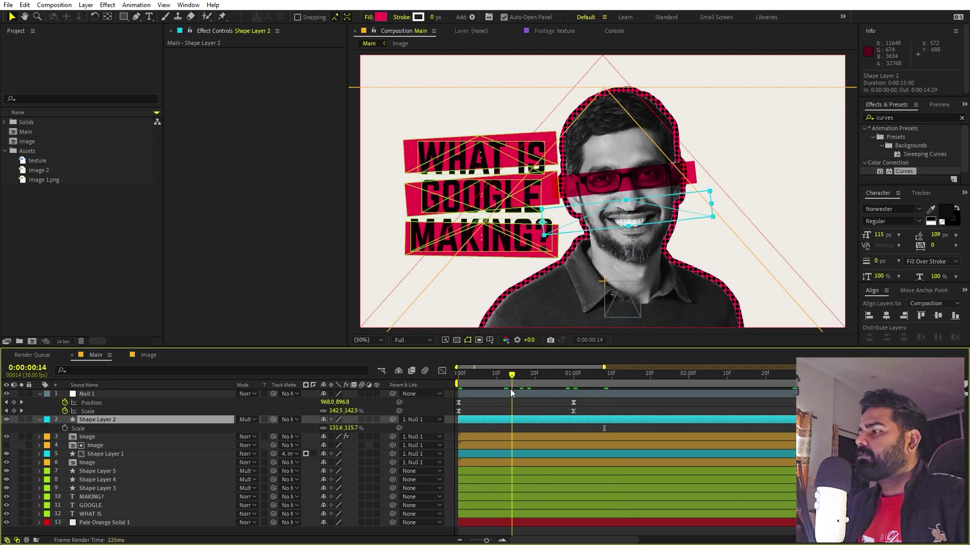
pyautogui.click(64, 429)
pyautogui.moveTo(512, 429); pyautogui.dragTo(574, 429)
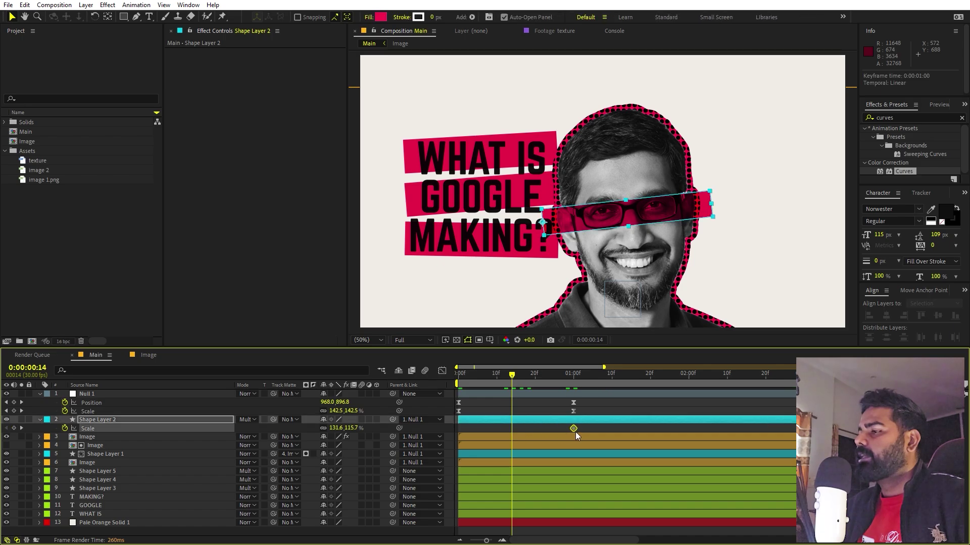
# - Unlink Shape Layer 2's scale dimensions, set its horizontal scale to 0% at frame 14, and preview the bar's growth
pyautogui.click(310, 429)
pyautogui.click(334, 428)
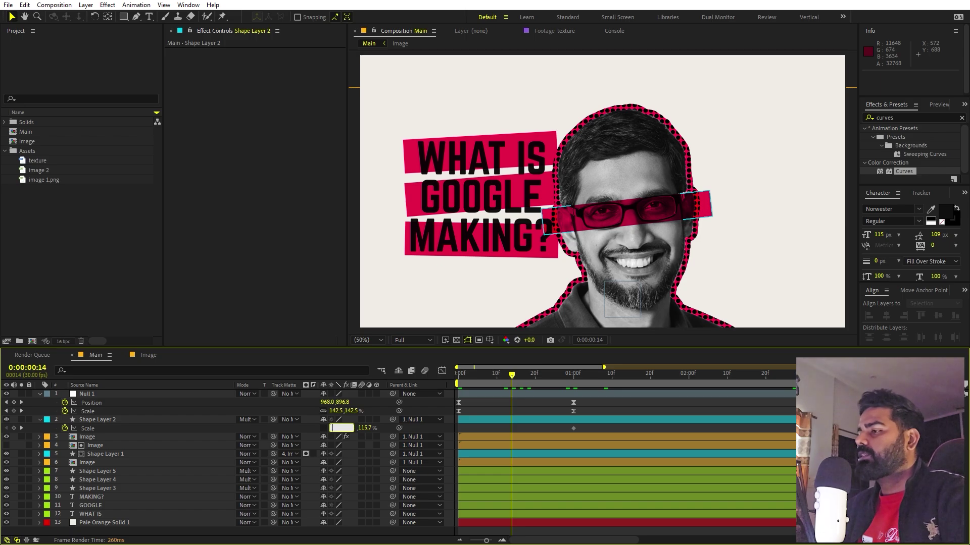
pyautogui.write('0')
pyautogui.press('Return')
pyautogui.press('space')
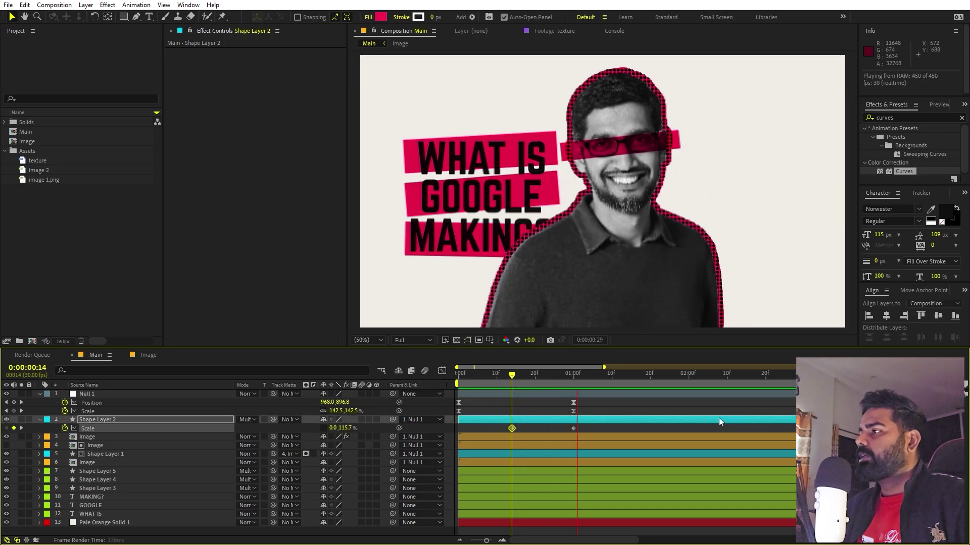
# - Apply Easy Ease to Shape Layer 2's Scale keyframes, place the end keyframe at about 1:07, and preview the animation
pyautogui.moveTo(573, 428); pyautogui.dragTo(442, 437)
pyautogui.press('F9')
pyautogui.press('space')
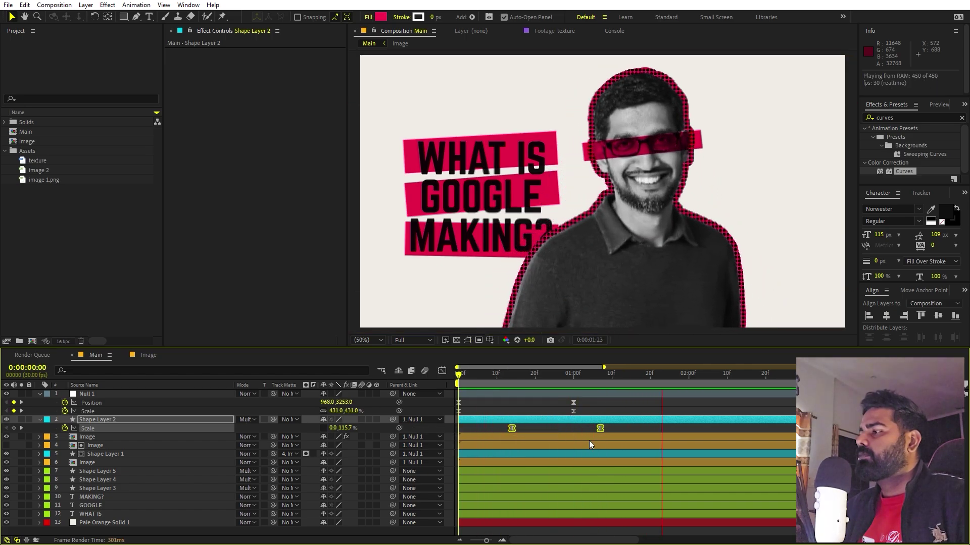
# - Move Null 1's last Position keyframe to about 2:23 and preview the slide from the start
pyautogui.click(766, 400)
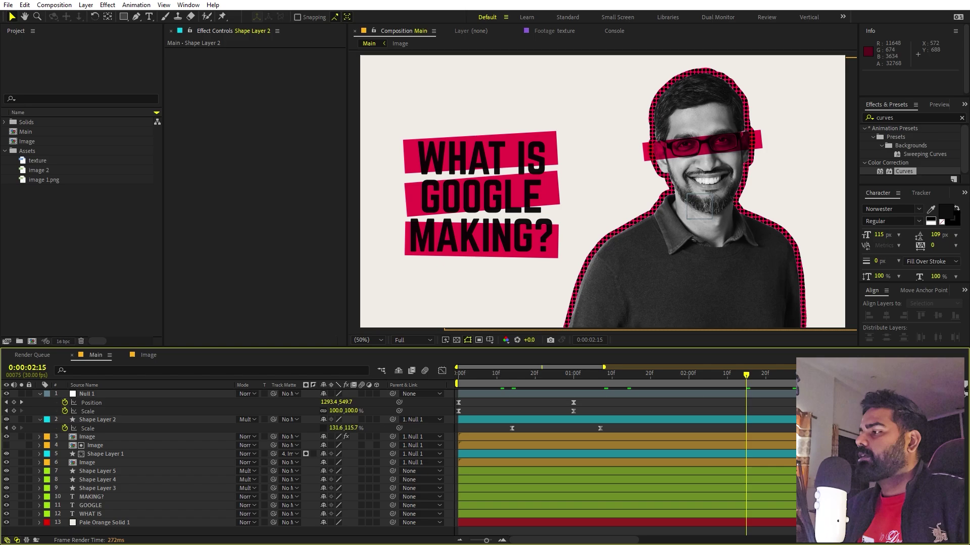
pyautogui.click(777, 403)
pyautogui.press('space')
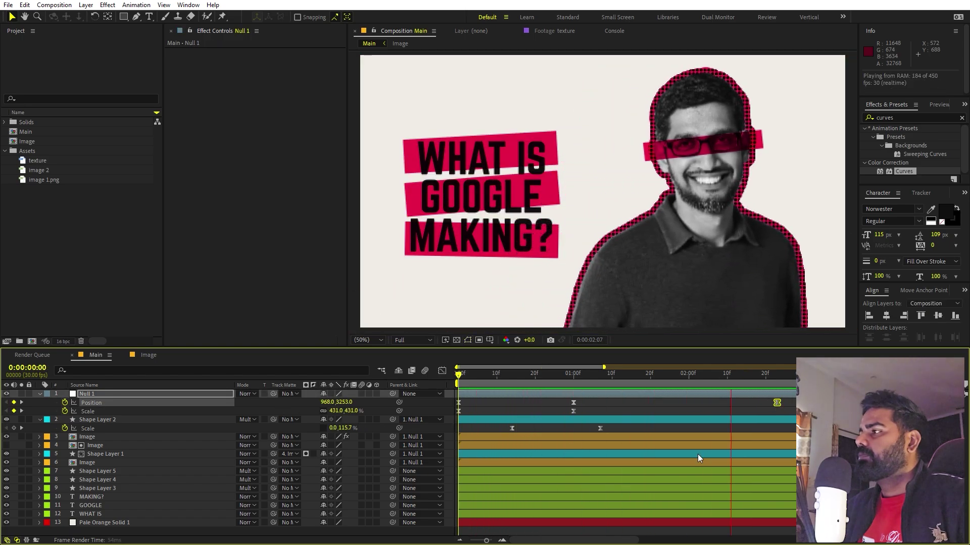
pyautogui.press('space')
# - Parent Shape Layer 3 to WHAT IS, Shape Layer 4 to MAKING? and Shape Layer 5 to GOOGLE, and reorder Shape Layer 5 below Shape Layer 4
pyautogui.moveTo(568, 376); pyautogui.dragTo(550, 393)
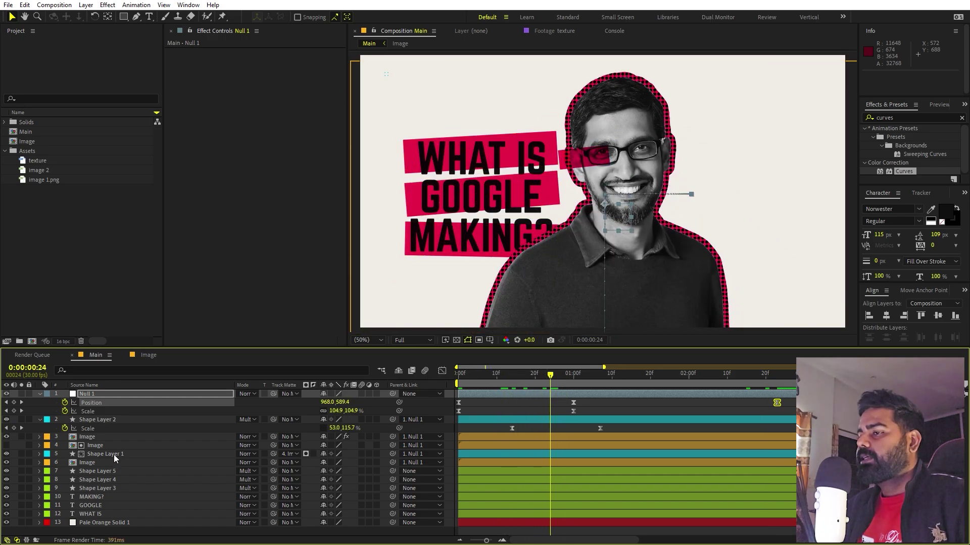
pyautogui.click(107, 512)
pyautogui.keyDown('shift'); pyautogui.click(104, 498); pyautogui.keyUp('shift')
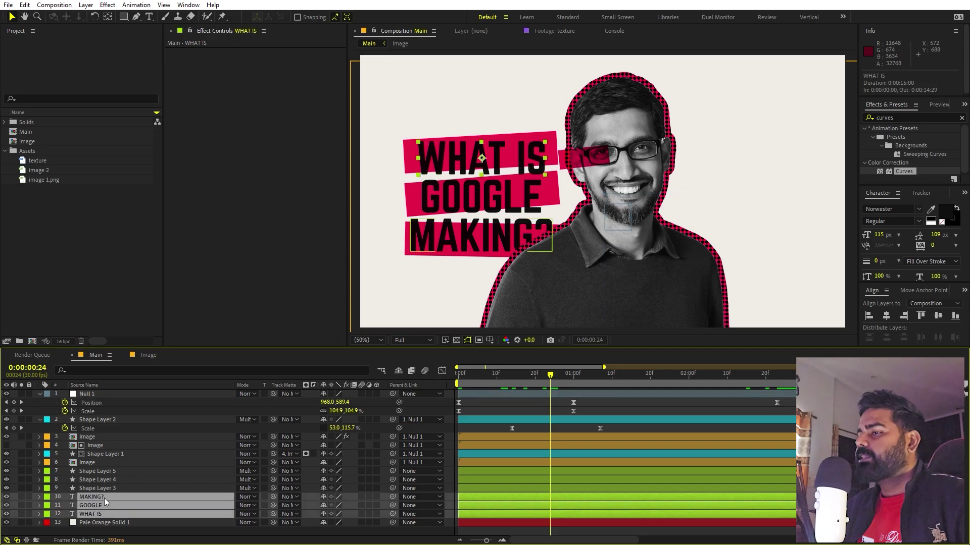
pyautogui.click(125, 486)
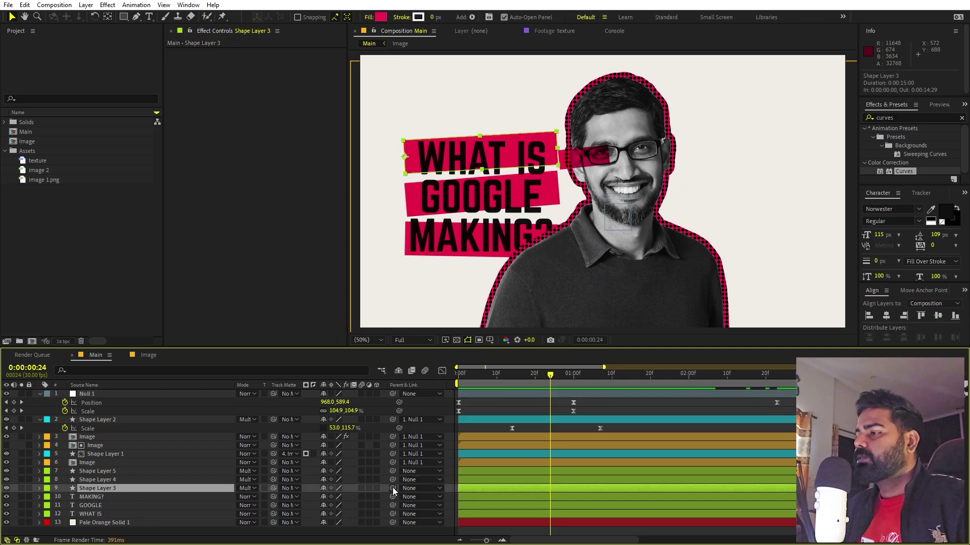
pyautogui.moveTo(392, 488); pyautogui.dragTo(111, 515)
pyautogui.click(108, 480)
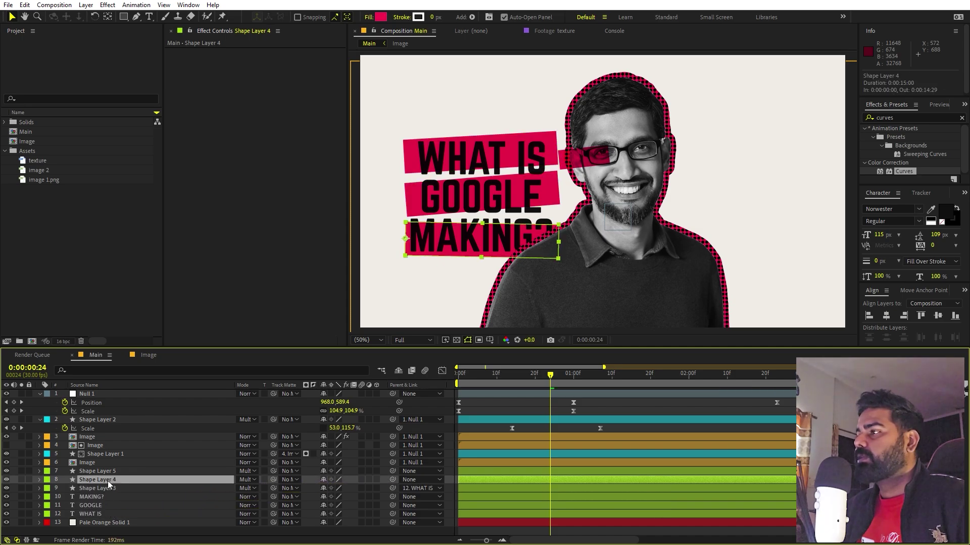
pyautogui.moveTo(394, 482); pyautogui.dragTo(97, 498)
pyautogui.click(104, 470)
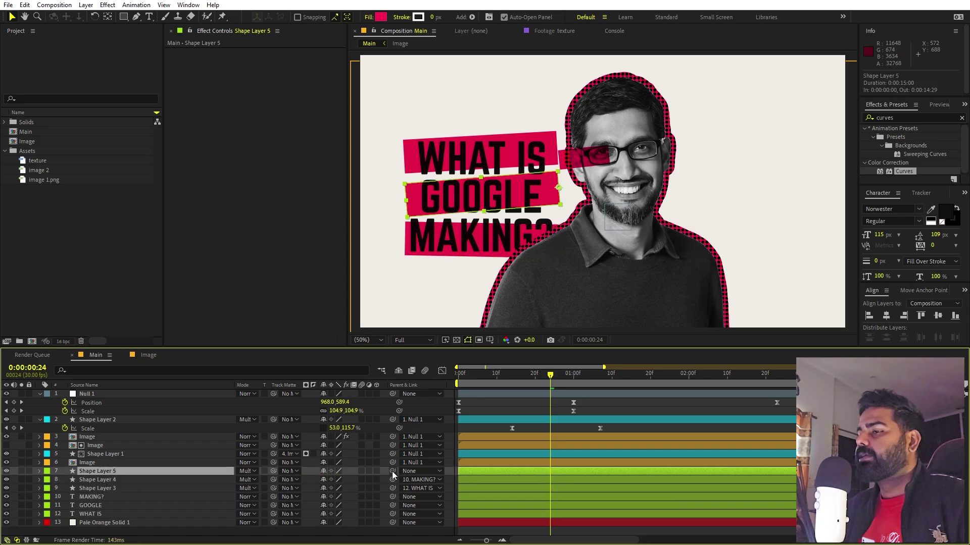
pyautogui.moveTo(392, 472); pyautogui.dragTo(92, 507)
pyautogui.moveTo(112, 475); pyautogui.dragTo(114, 480)
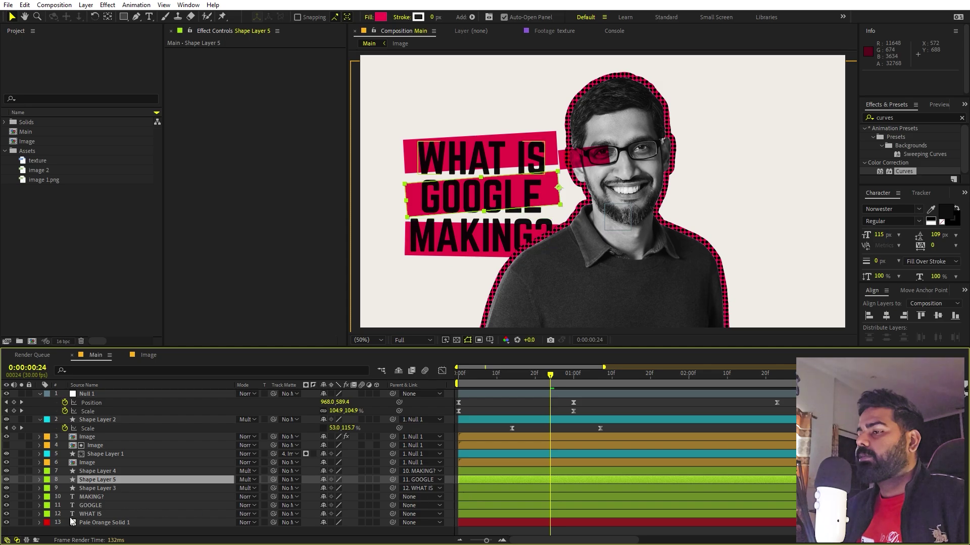
# - Keyframe the Position of the three heading text layers at 1 second, and at frame 14 move them behind the portrait to X 1053.3
pyautogui.click(104, 514)
pyautogui.keyDown('shift'); pyautogui.click(104, 497); pyautogui.keyUp('shift')
pyautogui.press('p')
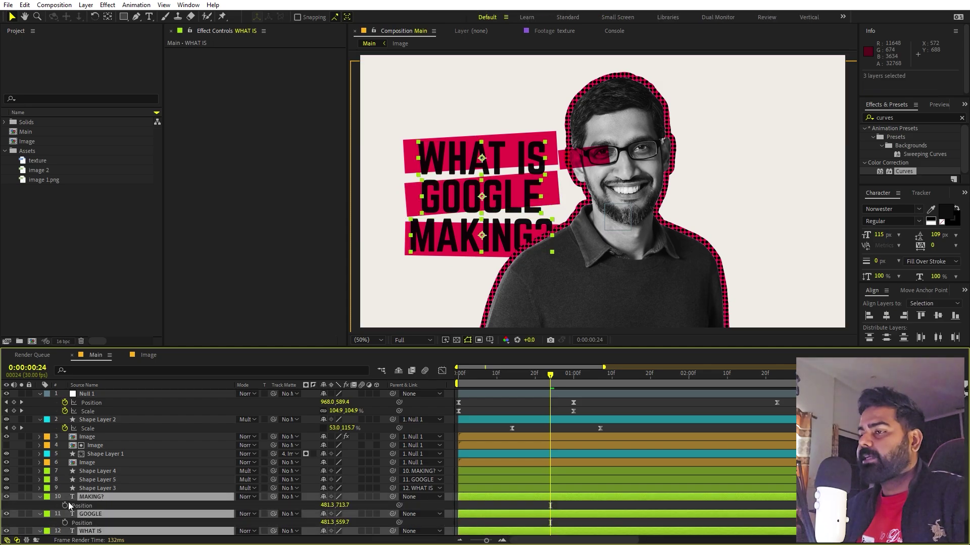
pyautogui.click(65, 497)
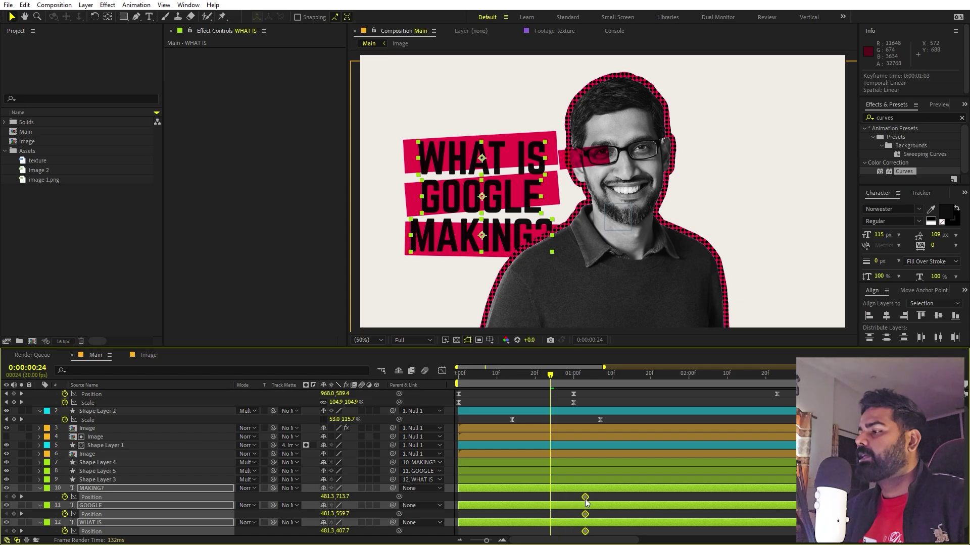
pyautogui.moveTo(535, 381); pyautogui.dragTo(512, 382)
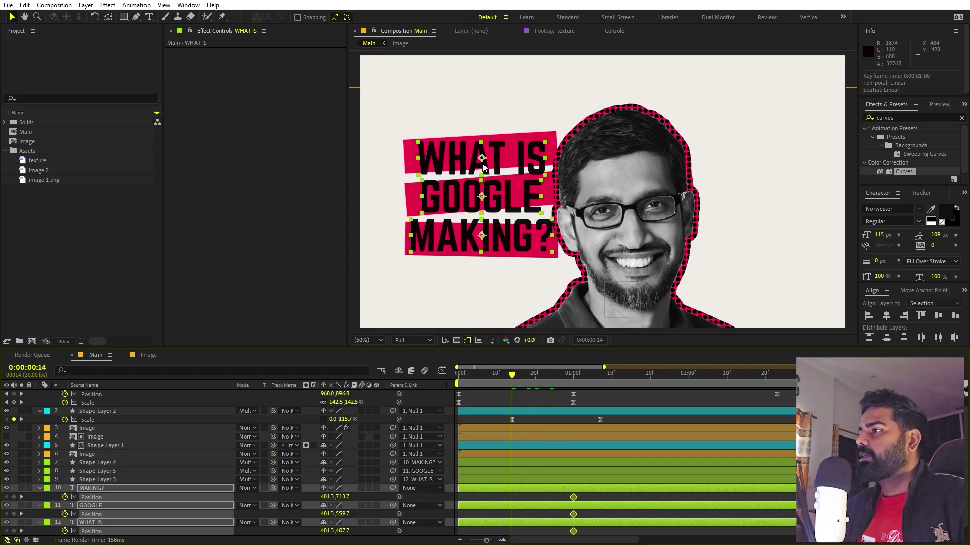
pyautogui.moveTo(483, 167); pyautogui.dragTo(627, 176)
# - Keyframe the three text layers' current Scale at 1 second and set their Scale to 80% at frame 14
pyautogui.press('s')
pyautogui.click(65, 498)
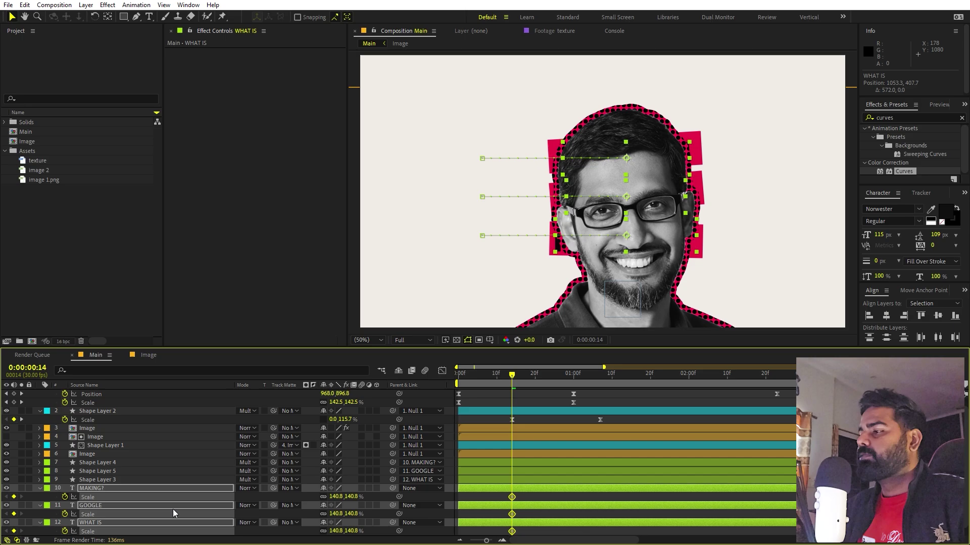
pyautogui.press('u')
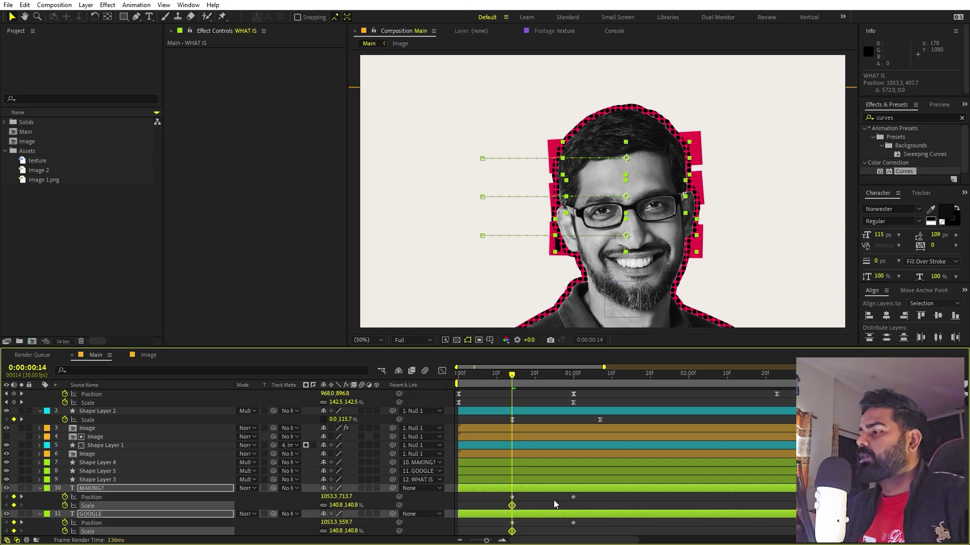
pyautogui.scroll(-2, 554, 500)
pyautogui.moveTo(520, 498); pyautogui.dragTo(576, 498)
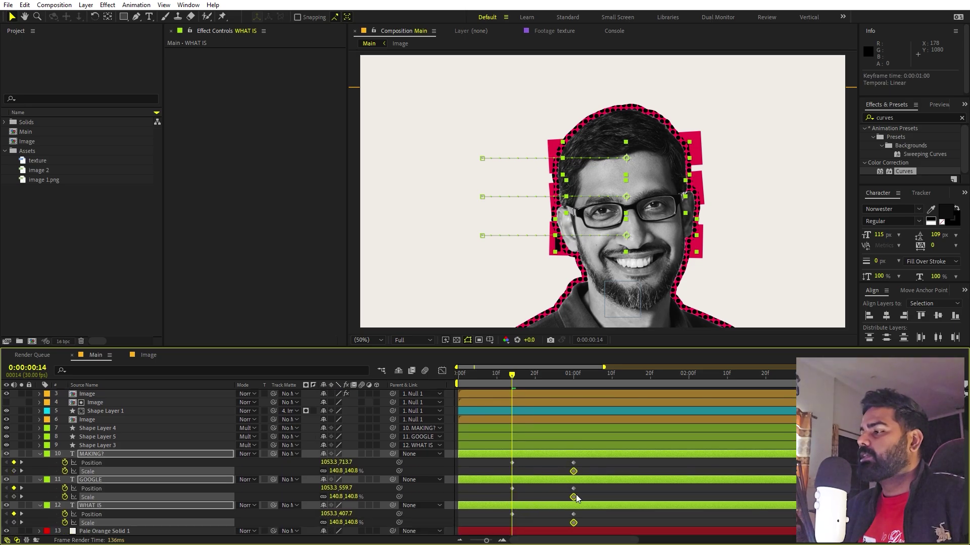
pyautogui.click(337, 471)
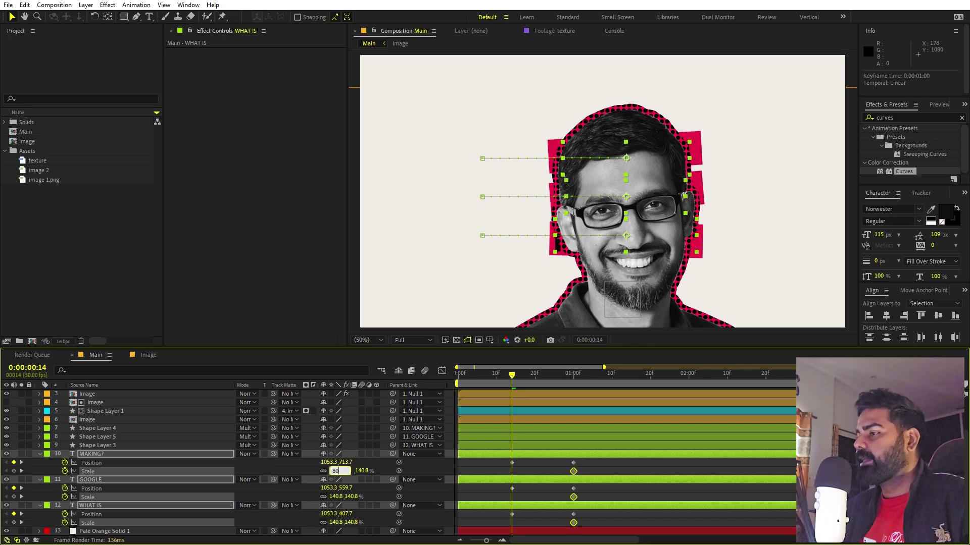
pyautogui.write('80')
pyautogui.press('Return')
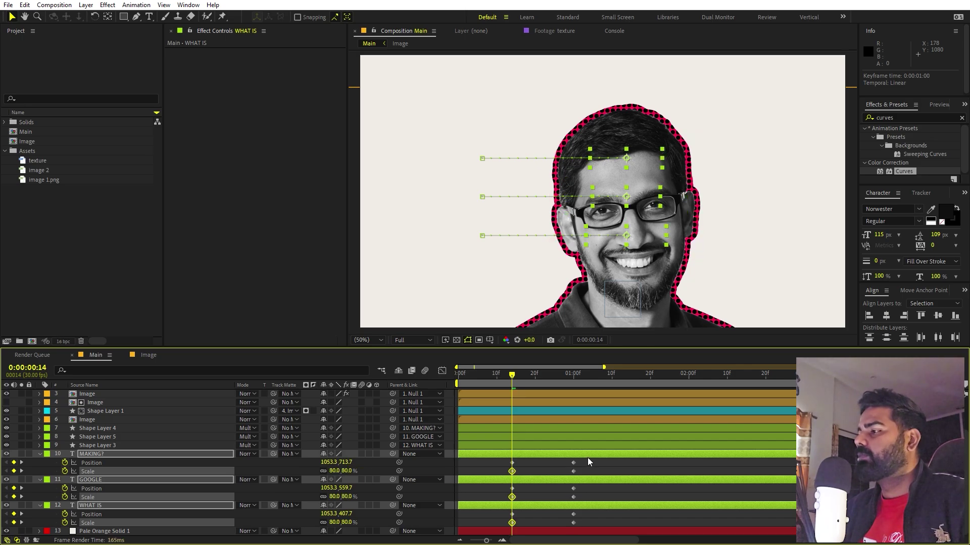
# - Apply Easy Ease to all Position and Scale keyframes of the MAKING?, GOOGLE and WHAT IS layers
pyautogui.click(586, 459)
pyautogui.moveTo(592, 464); pyautogui.dragTo(461, 542)
pyautogui.press('F9')
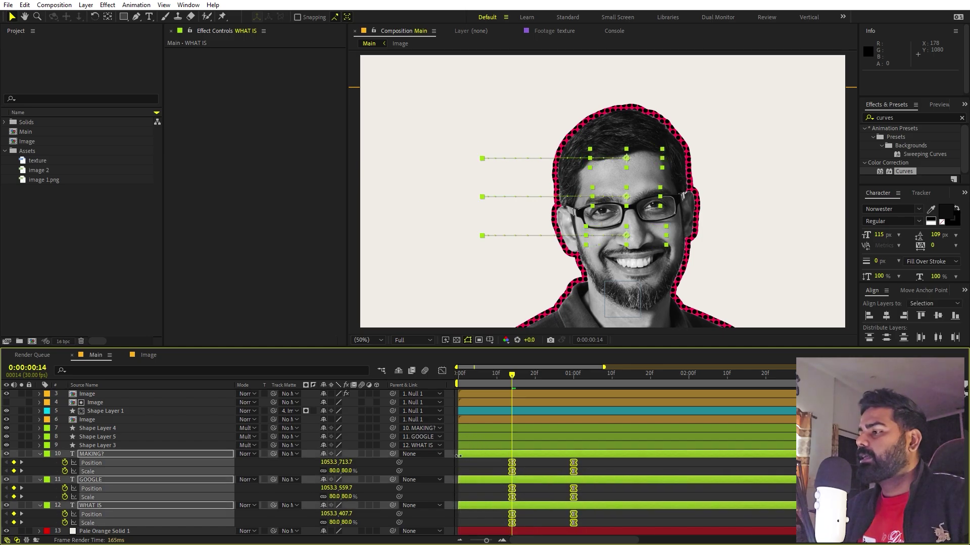
# - Trim the three text layers and Shape Layers 3, 4 and 5 to start at frame 14, and preview the heading's reveal
pyautogui.moveTo(457, 455); pyautogui.dragTo(500, 459)
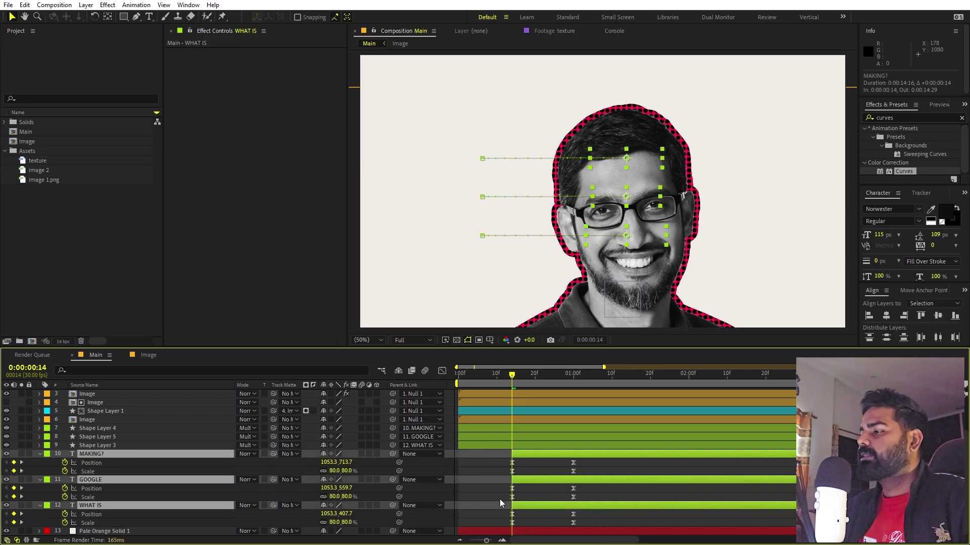
pyautogui.click(524, 532)
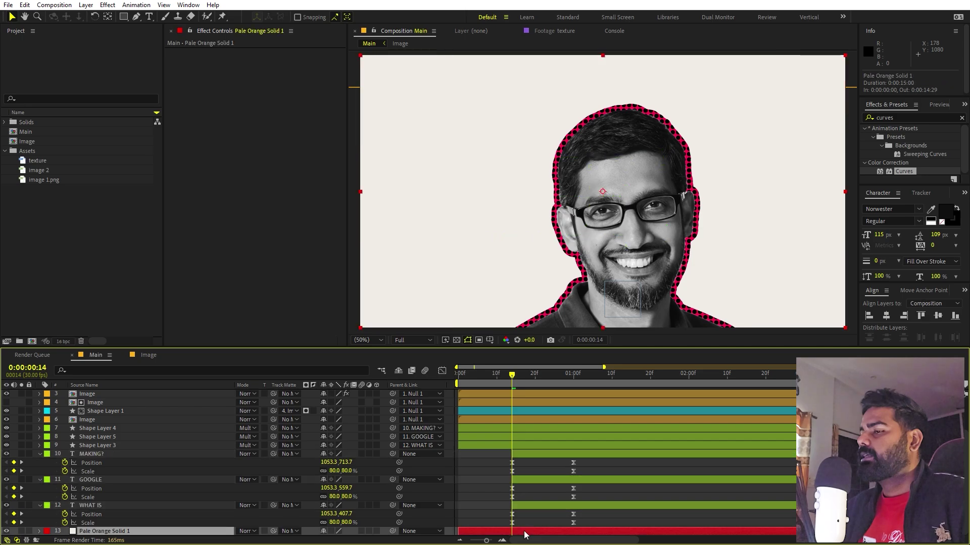
pyautogui.click(521, 483)
pyautogui.click(514, 445)
pyautogui.keyDown('shift'); pyautogui.click(514, 429); pyautogui.keyUp('shift')
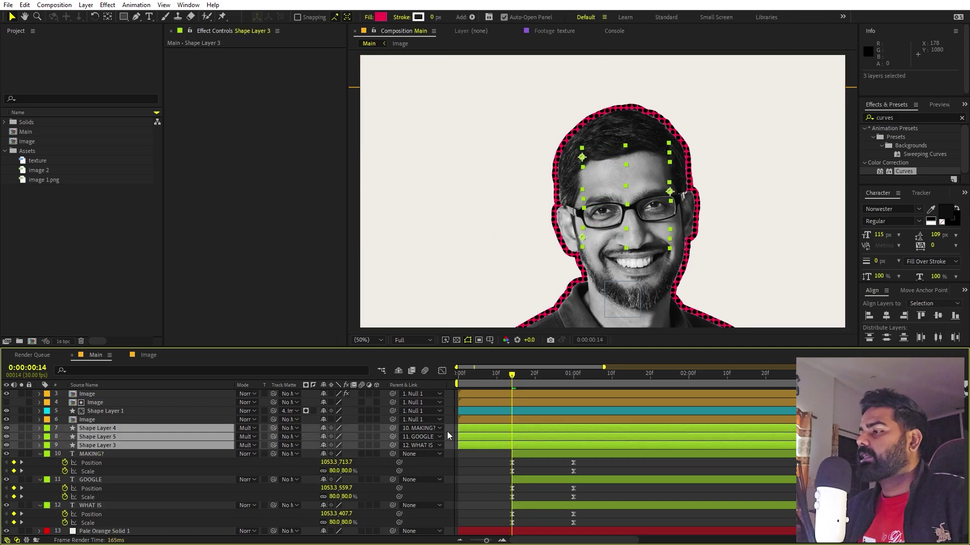
pyautogui.moveTo(458, 432); pyautogui.dragTo(511, 432)
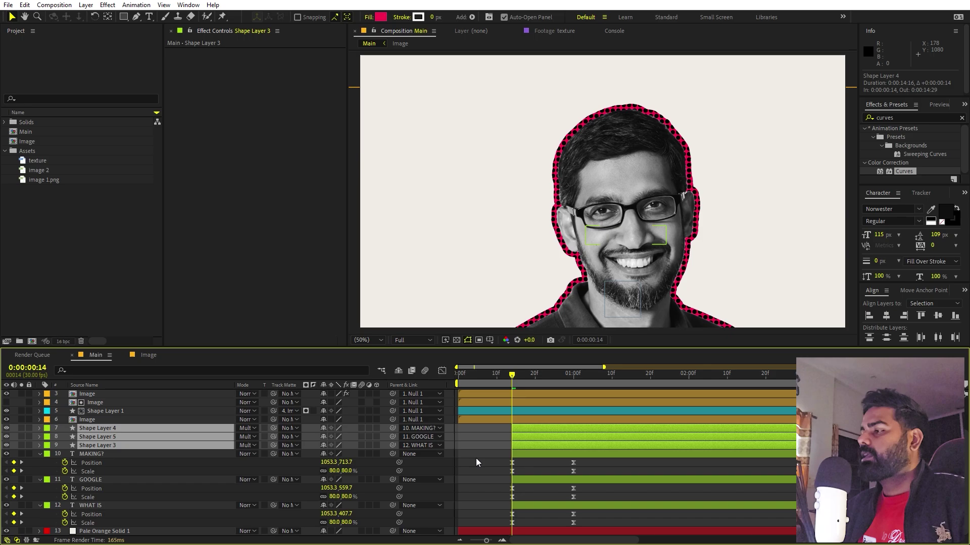
pyautogui.click(489, 475)
pyautogui.press('space')
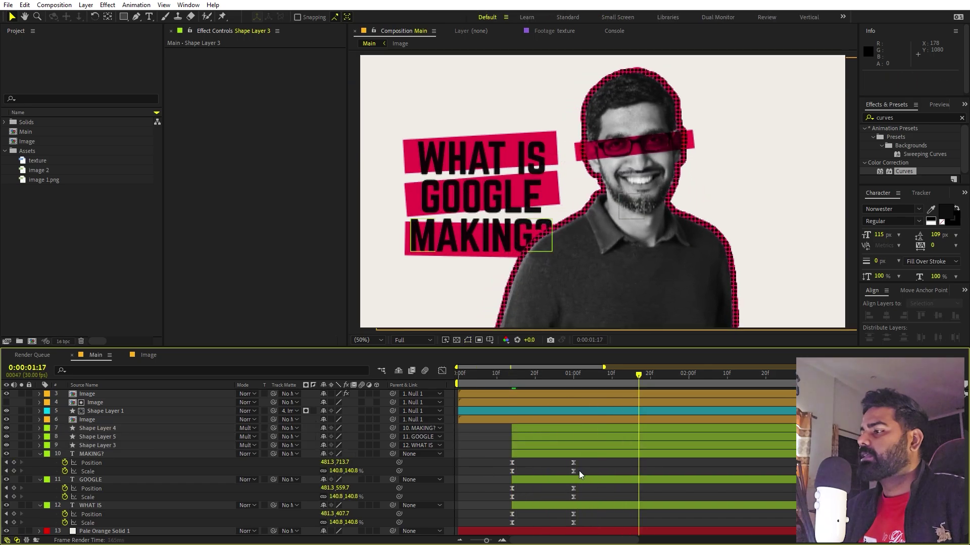
# - Move the three text layers' end Position and Scale keyframes to 2 seconds and shape their speed curves into a steep mid-move peak
pyautogui.moveTo(581, 460)
pyautogui.mouseDown()
pyautogui.moveTo(556, 535)
pyautogui.moveTo(689, 520)
pyautogui.moveTo(425, 473)
pyautogui.moveTo(442, 454)
pyautogui.mouseUp()
pyautogui.click(441, 371)
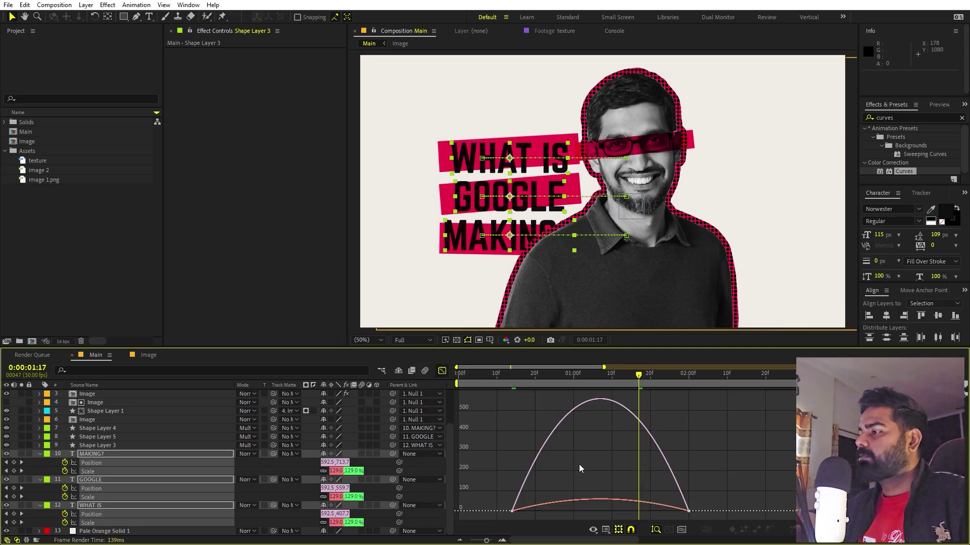
pyautogui.click(623, 502)
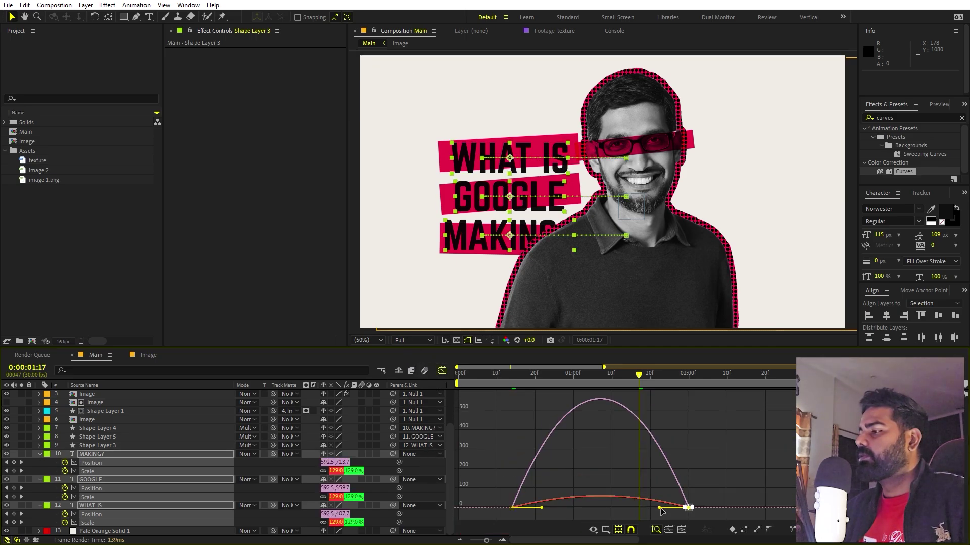
pyautogui.moveTo(659, 507); pyautogui.dragTo(614, 507)
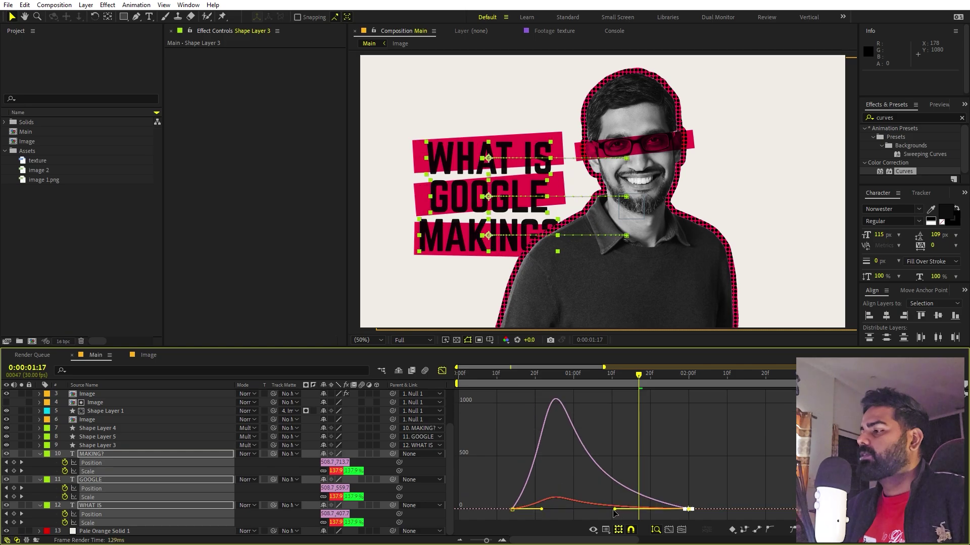
pyautogui.click(511, 507)
pyautogui.moveTo(542, 507); pyautogui.dragTo(575, 507)
pyautogui.click(493, 375)
pyautogui.press('space')
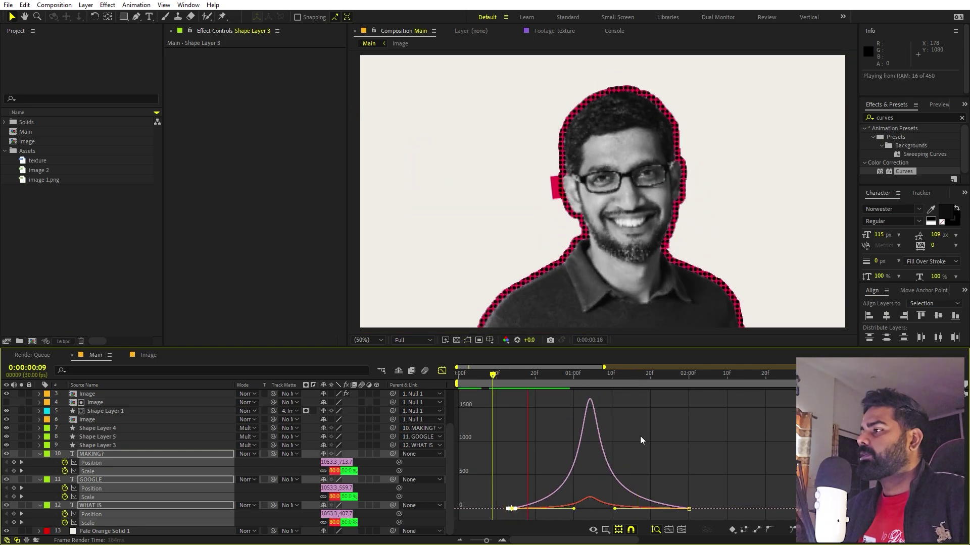
pyautogui.click(441, 371)
pyautogui.press('space')
pyautogui.click(616, 475)
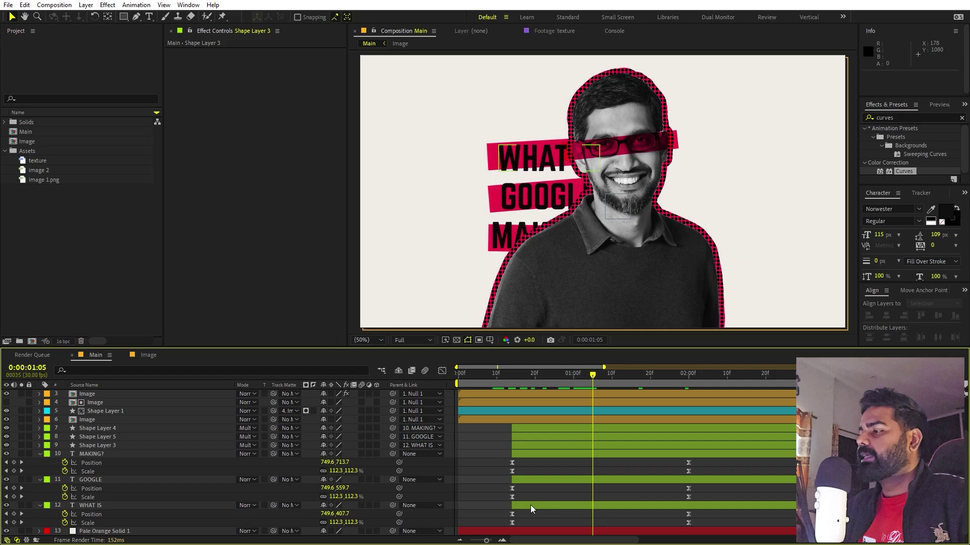
# - Shift the GOOGLE and MAKING? layers with Shape Layers 4 and 5 in time so they start at frame 18
pyautogui.click(535, 477)
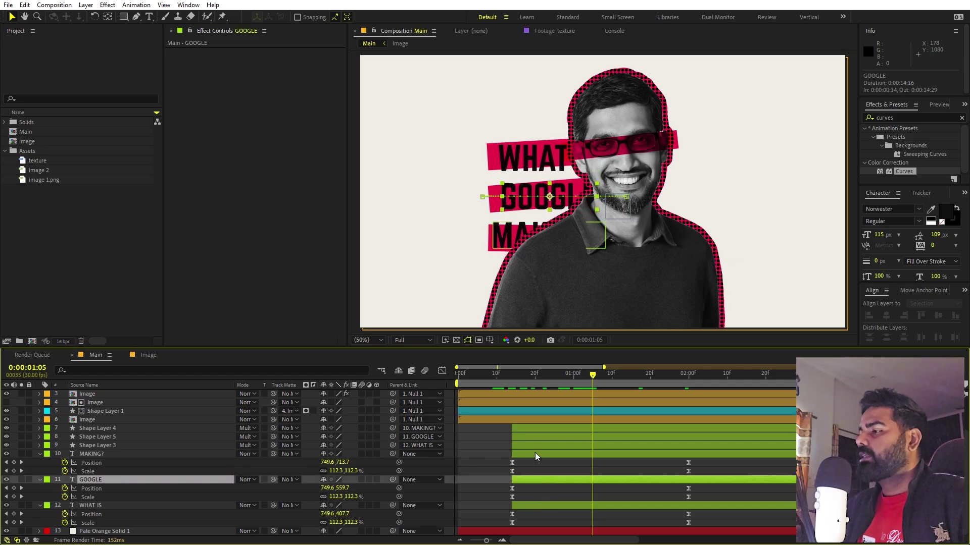
pyautogui.keyDown('ctrl'); pyautogui.click(532, 453); pyautogui.keyUp('ctrl')
pyautogui.keyDown('ctrl'); pyautogui.click(533, 437); pyautogui.keyUp('ctrl')
pyautogui.keyDown('ctrl'); pyautogui.click(532, 429); pyautogui.keyUp('ctrl')
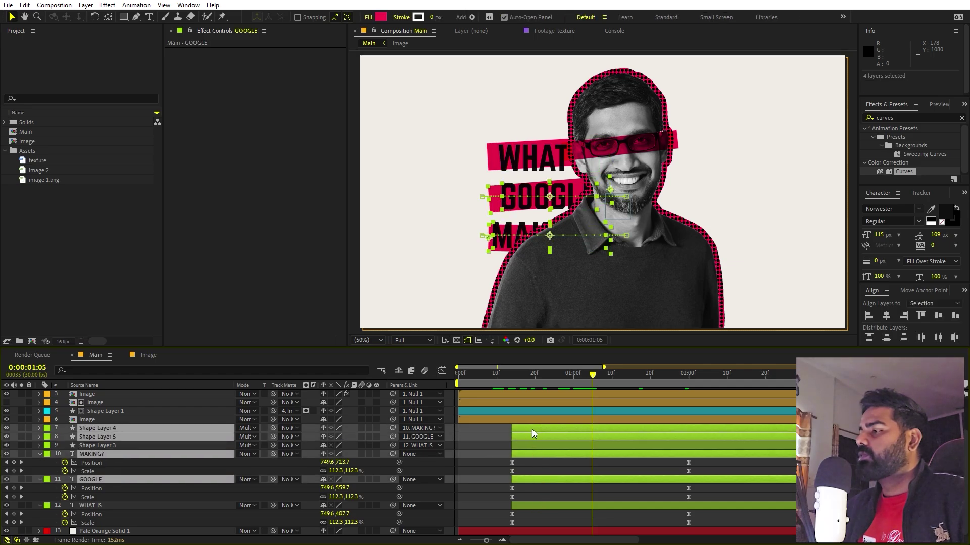
pyautogui.moveTo(532, 429); pyautogui.dragTo(555, 430)
pyautogui.moveTo(497, 377); pyautogui.dragTo(509, 378)
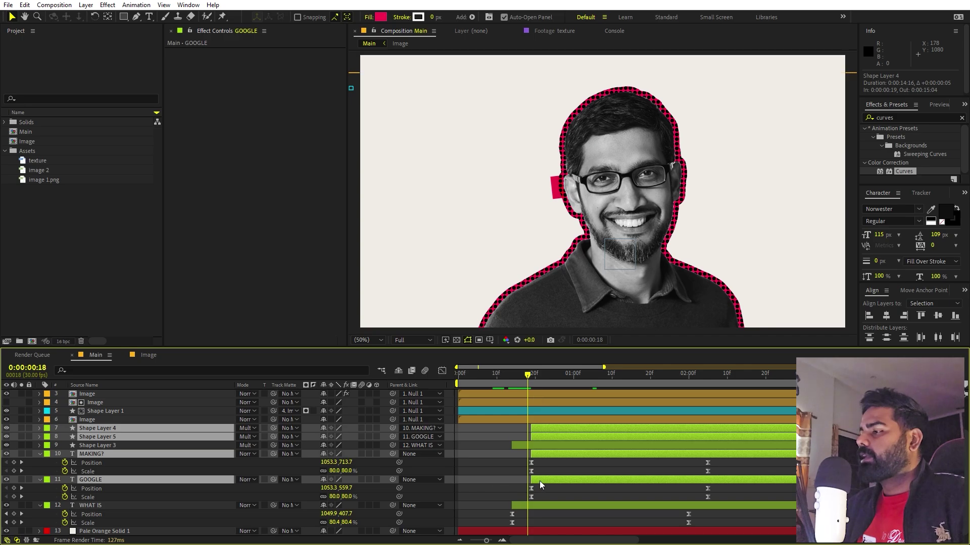
pyautogui.moveTo(539, 480); pyautogui.dragTo(536, 480)
# - Shift the MAKING? layer and Shape Layer 4 in time to start at frame 22, and preview the staggered heading
pyautogui.click(539, 456)
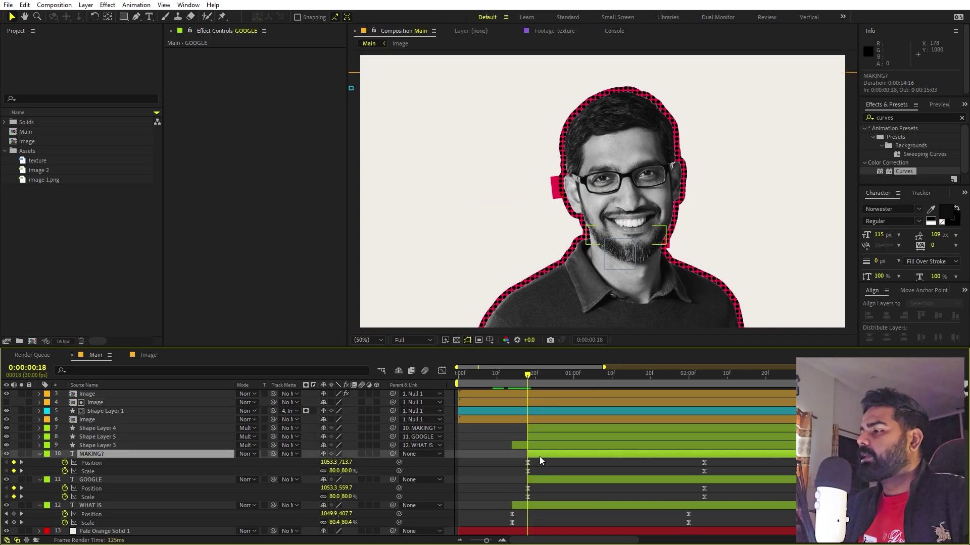
pyautogui.keyDown('shift'); pyautogui.click(539, 428); pyautogui.keyUp('shift')
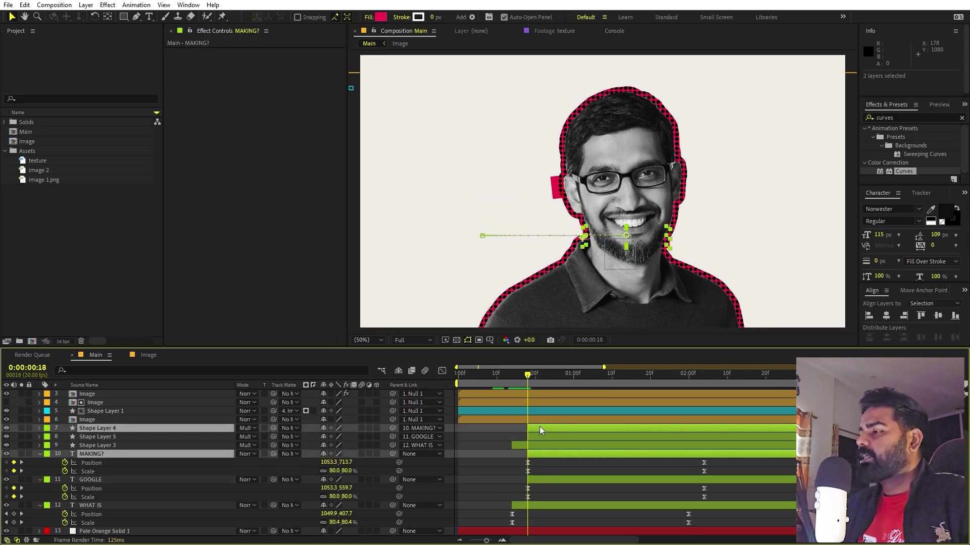
pyautogui.press('space')
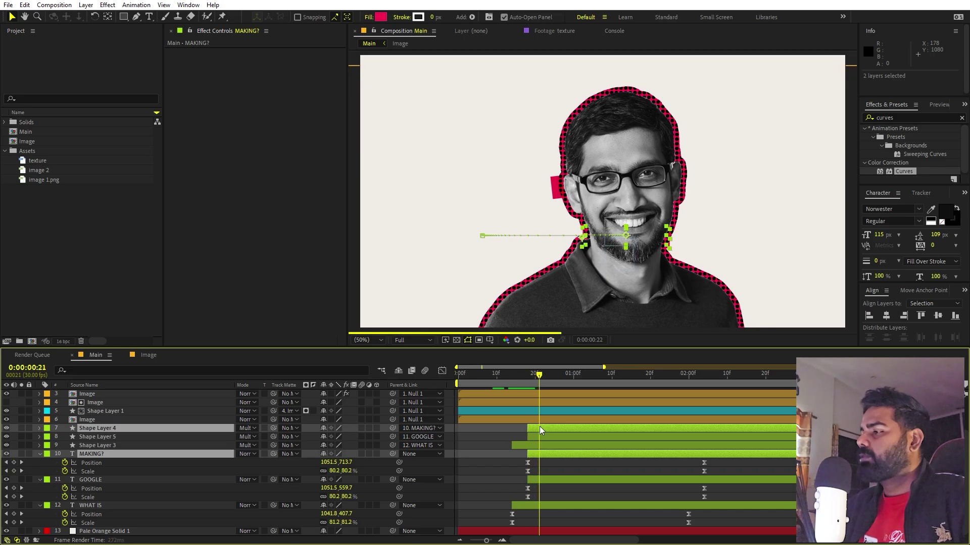
pyautogui.moveTo(539, 426); pyautogui.dragTo(556, 427)
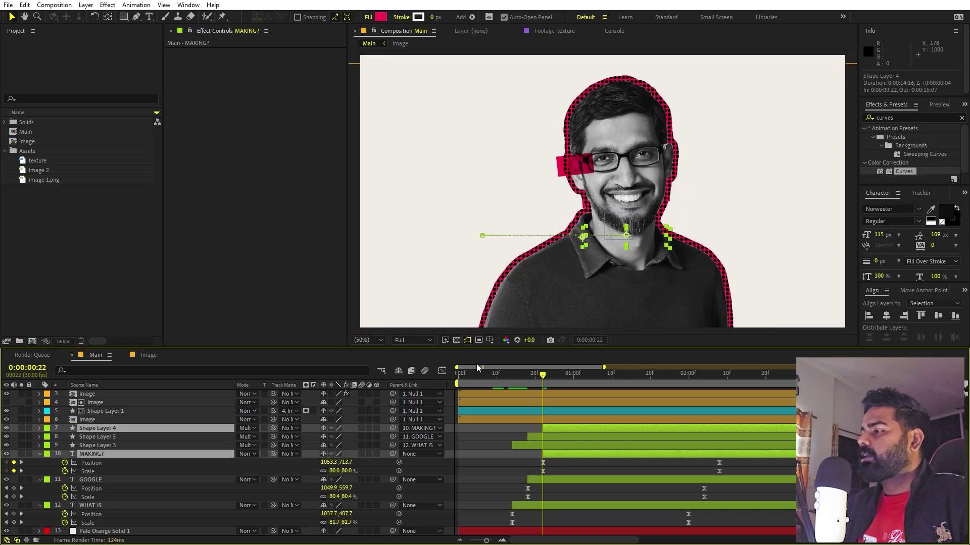
pyautogui.press('space')
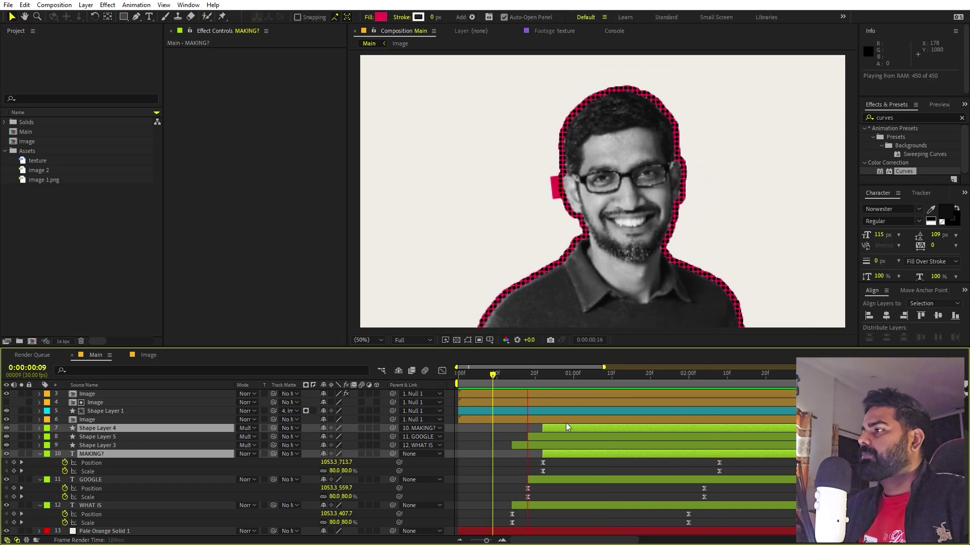
pyautogui.press('space')
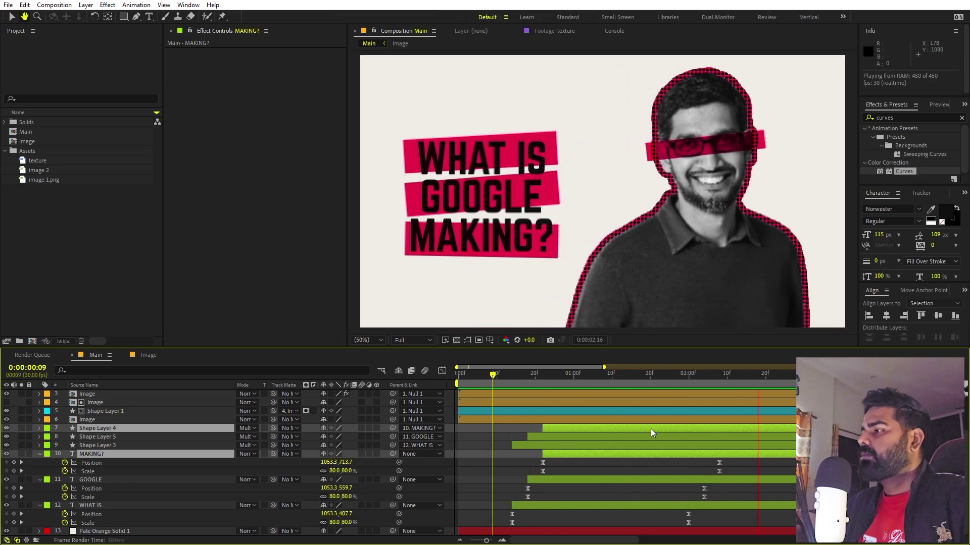
# - Move Null 1's last Position keyframe to 0:00:02:11 and preview the portrait's slide with the heading
pyautogui.scroll(3, 147, 462)
pyautogui.click(120, 392)
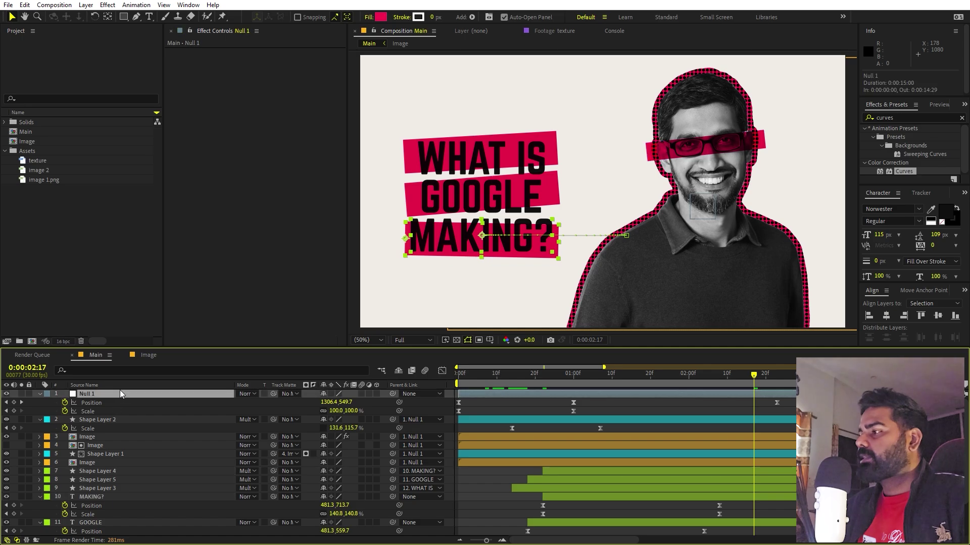
pyautogui.moveTo(776, 403); pyautogui.dragTo(731, 403)
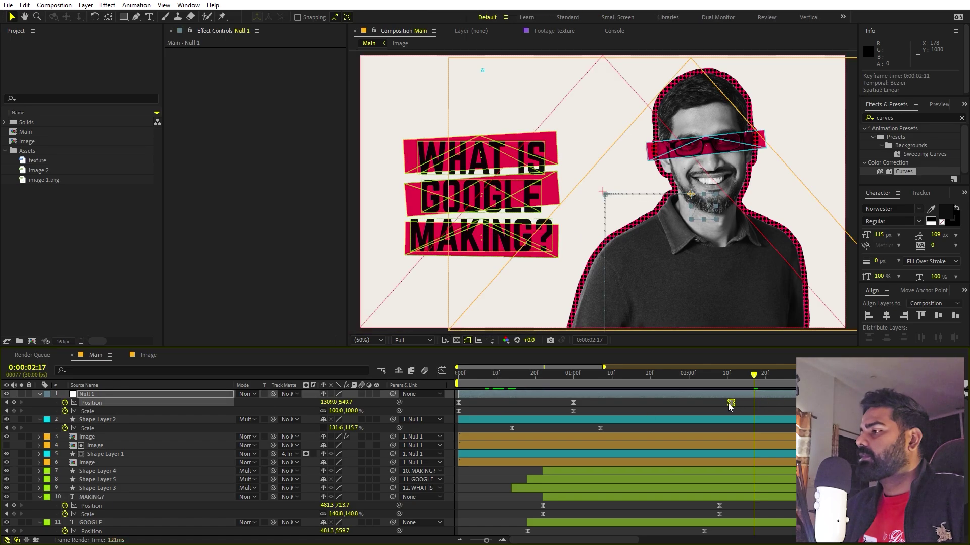
pyautogui.press('Home')
pyautogui.press('space')
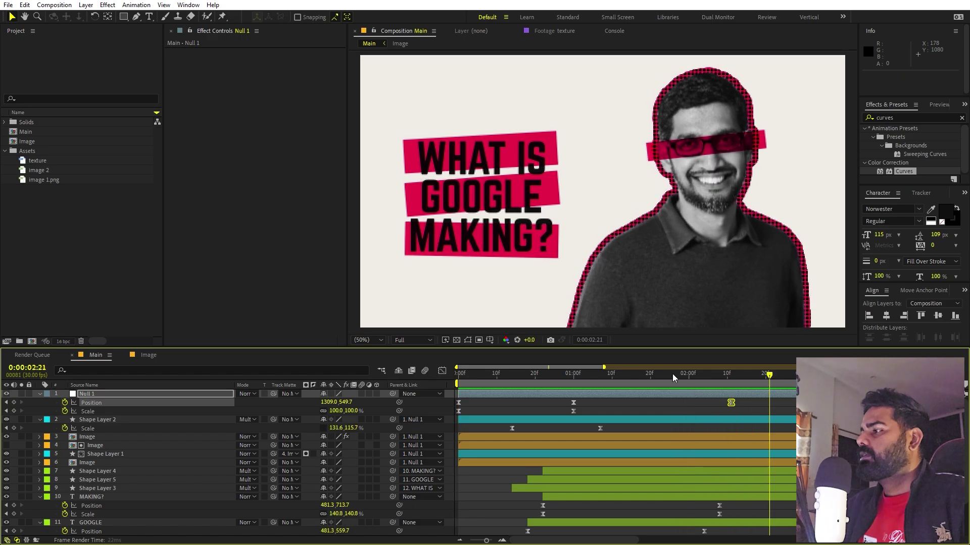
pyautogui.scroll(-2, 608, 393)
pyautogui.press('space')
pyautogui.press('space')
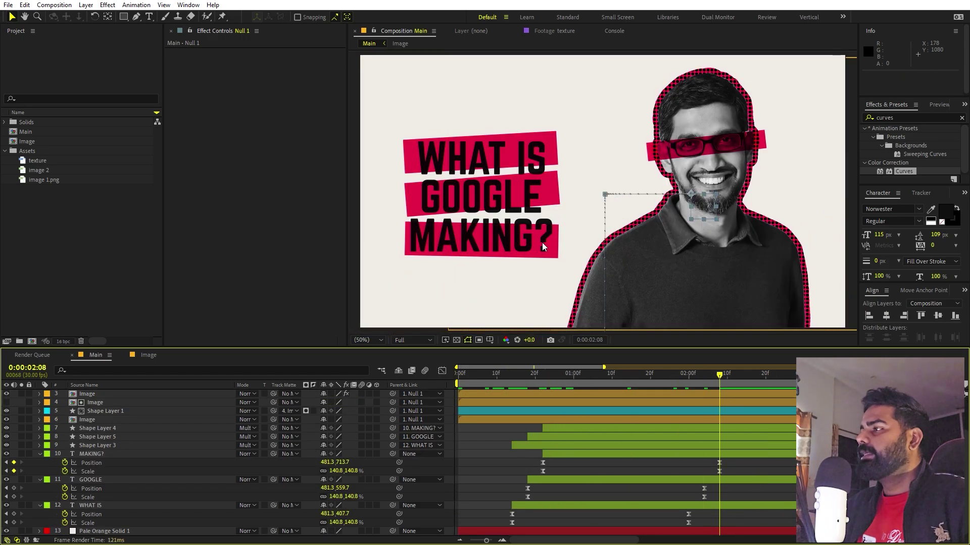
# - Keyframe the current Scale of Shape Layers 3, 4 and 5 at 0:00:02:08, and set their horizontal Scale to 0% at 0:00:01:11
pyautogui.click(101, 455)
pyautogui.click(101, 447)
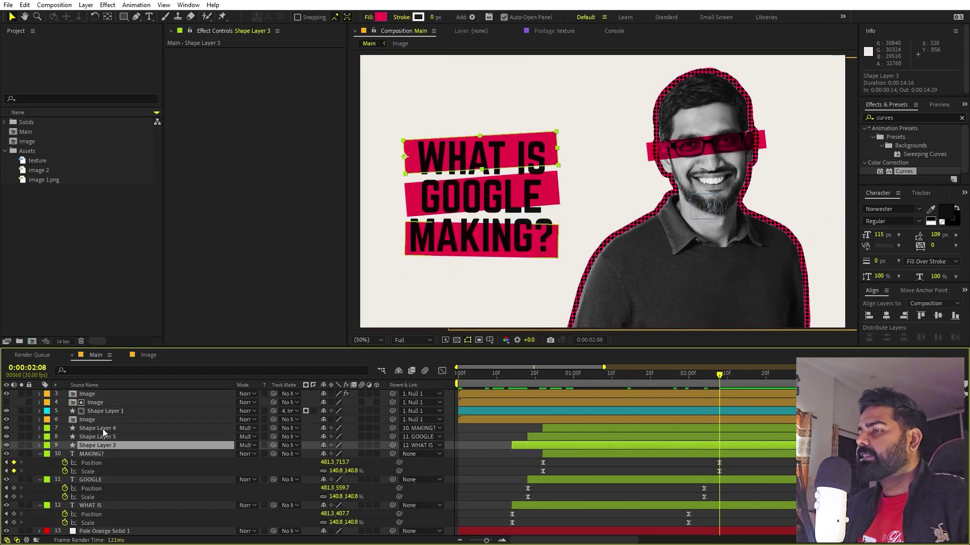
pyautogui.keyDown('shift'); pyautogui.click(103, 429); pyautogui.keyUp('shift')
pyautogui.press('s')
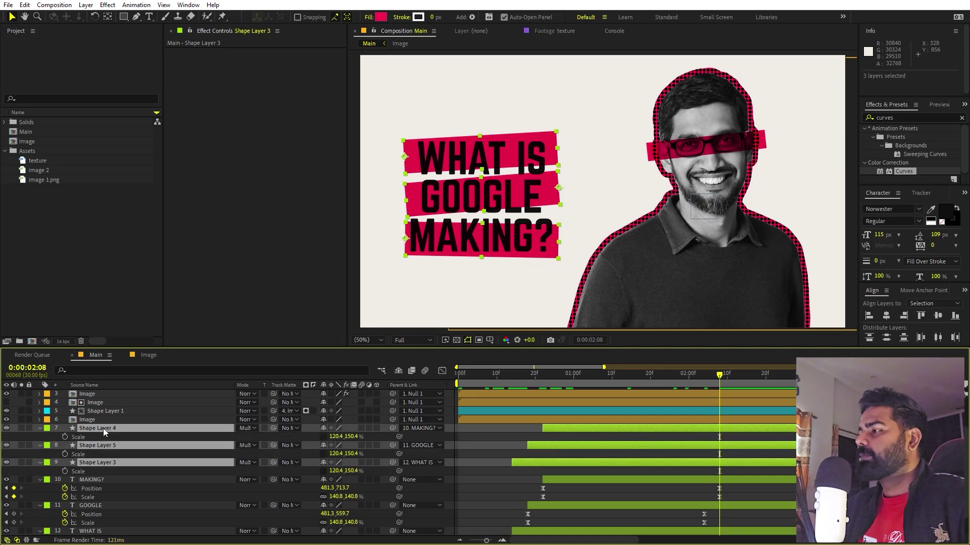
pyautogui.click(64, 437)
pyautogui.click(614, 380)
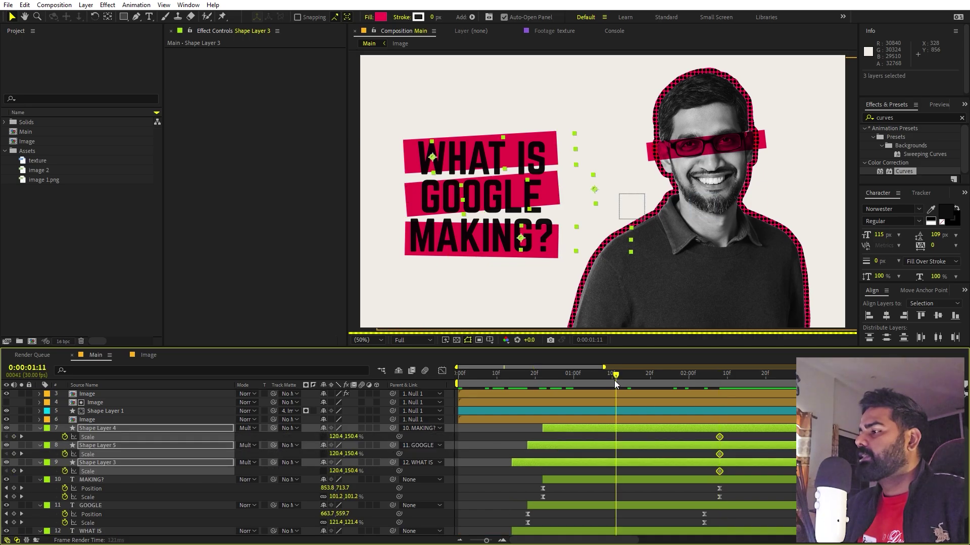
pyautogui.write('1:2')
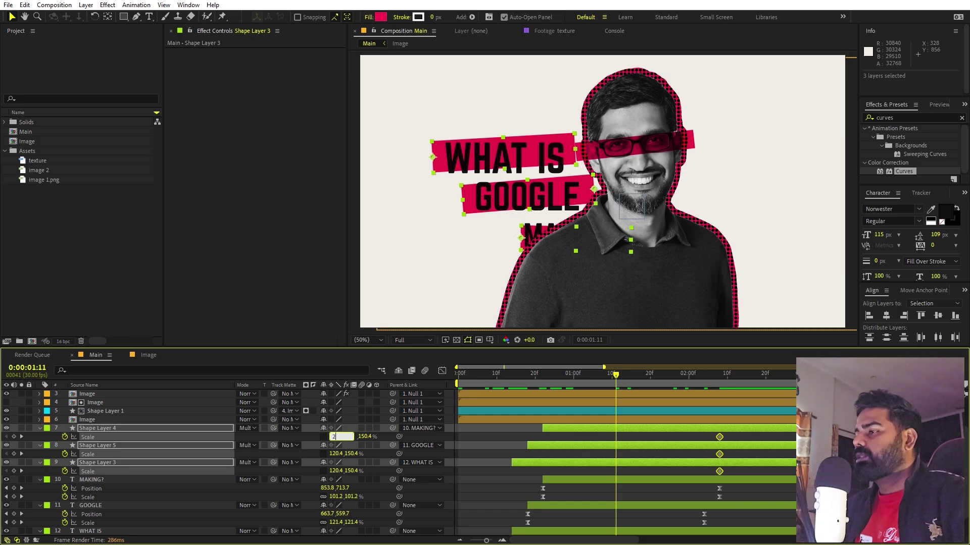
pyautogui.write('0')
pyautogui.press('Return')
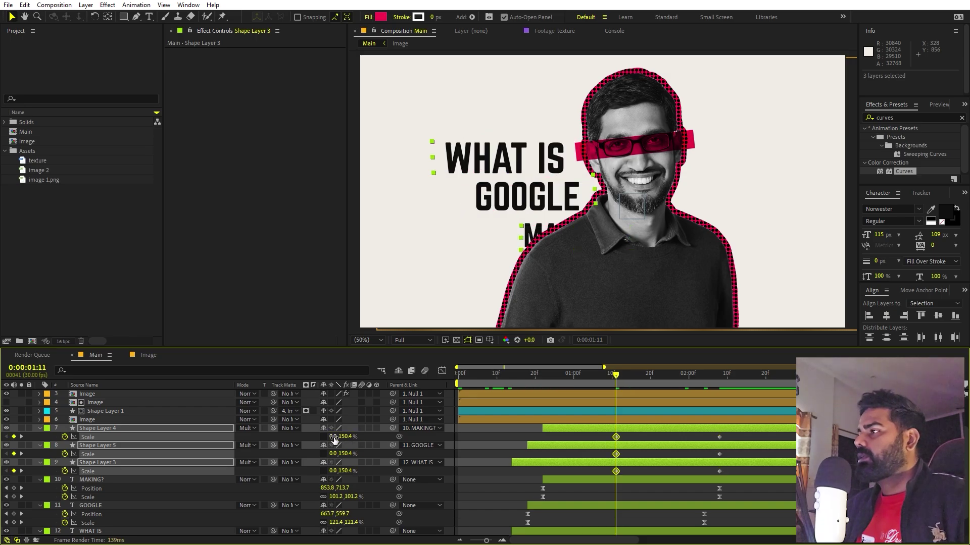
pyautogui.press('space')
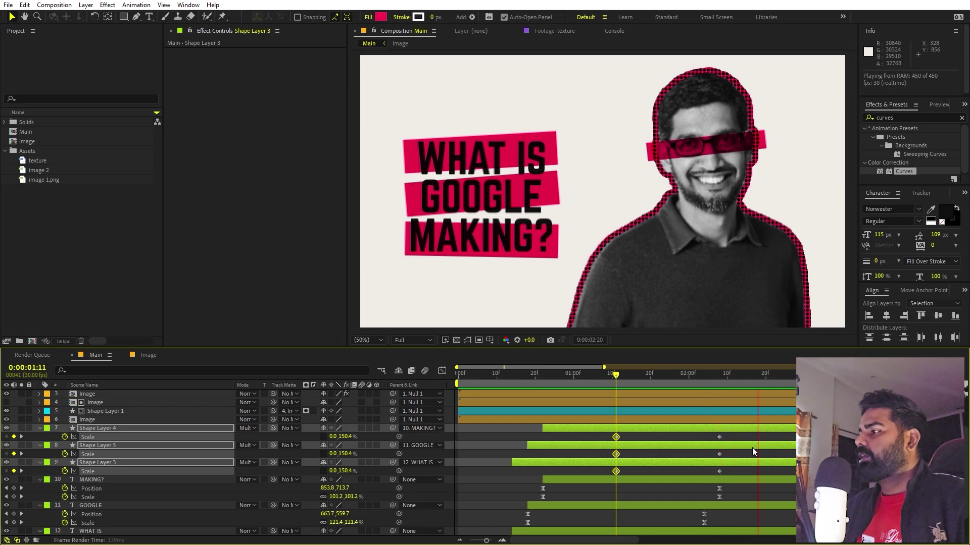
# - Apply Easy Ease to the heading bars' Scale keyframes, shape their speed curve into a sharp early peak, and preview the animation
pyautogui.moveTo(744, 441); pyautogui.dragTo(596, 477)
pyautogui.press('F9')
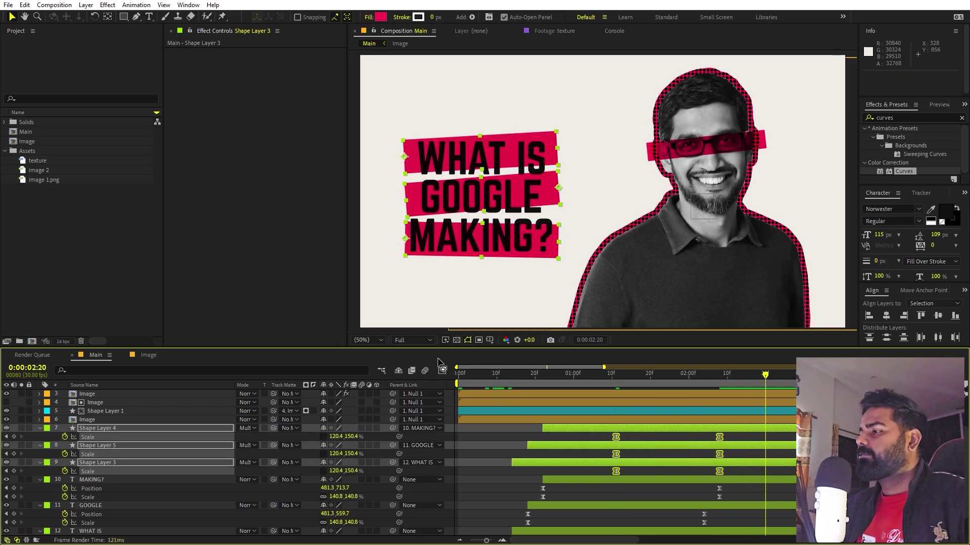
pyautogui.hotkey('shift', 'F3')
pyautogui.moveTo(756, 460); pyautogui.dragTo(679, 519)
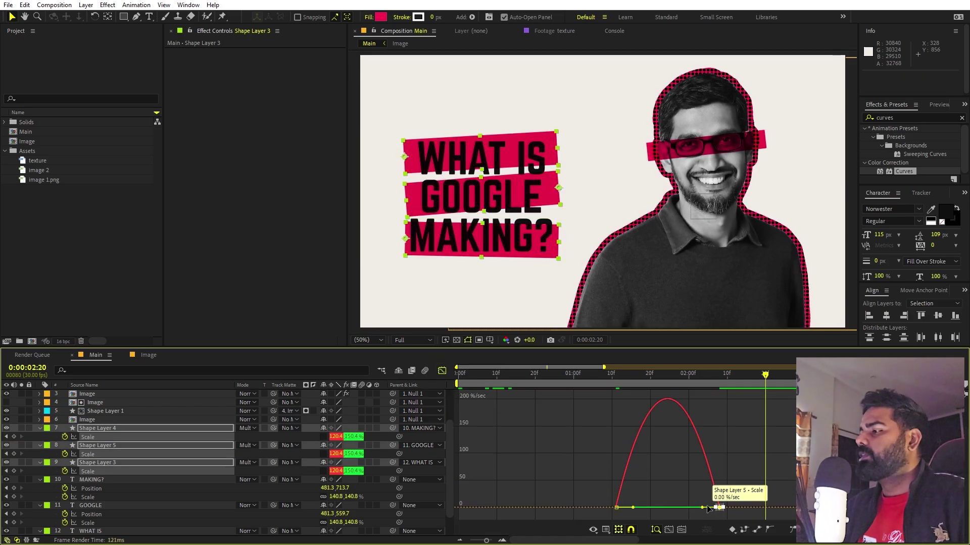
pyautogui.moveTo(740, 508); pyautogui.dragTo(641, 511)
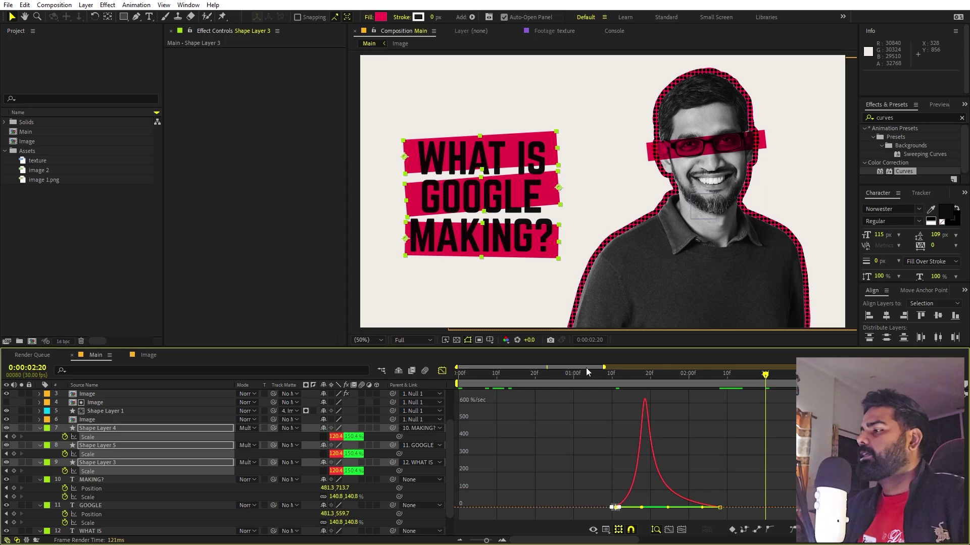
pyautogui.press('space')
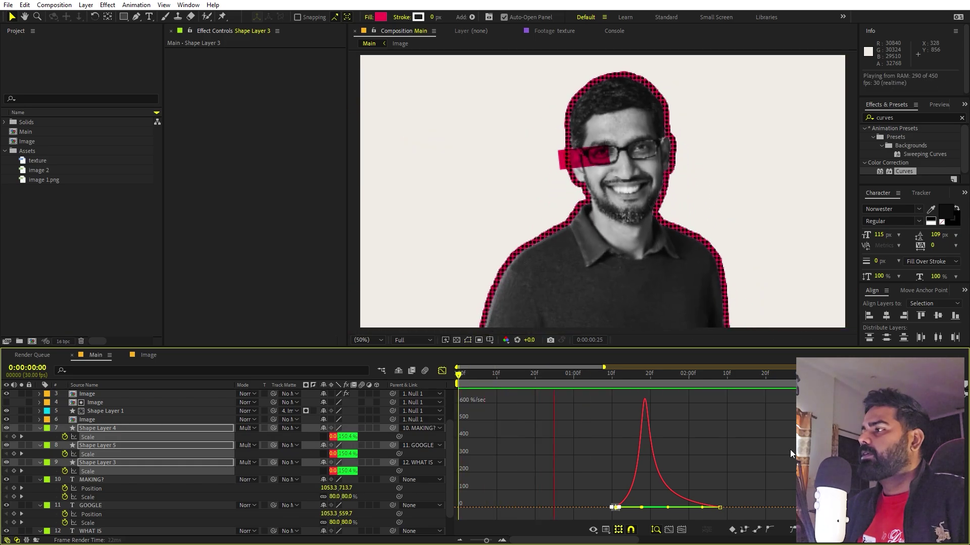
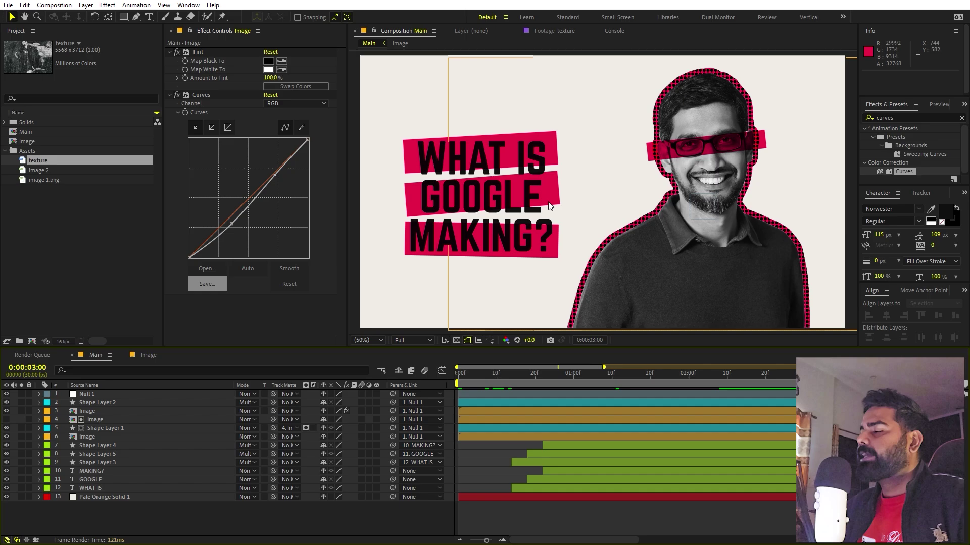
# - Create a new composition from the texture footage in the Assets folder
pyautogui.click(42, 232)
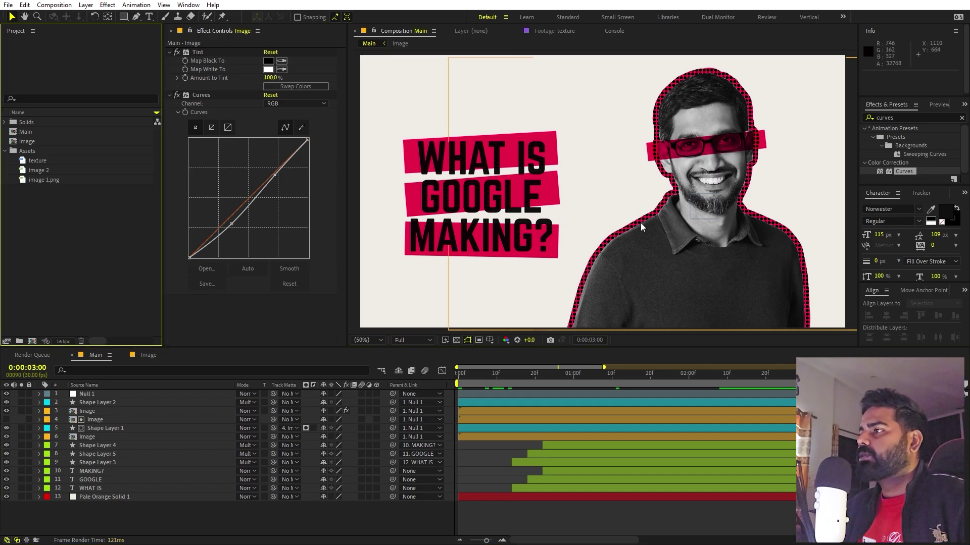
pyautogui.click(39, 161)
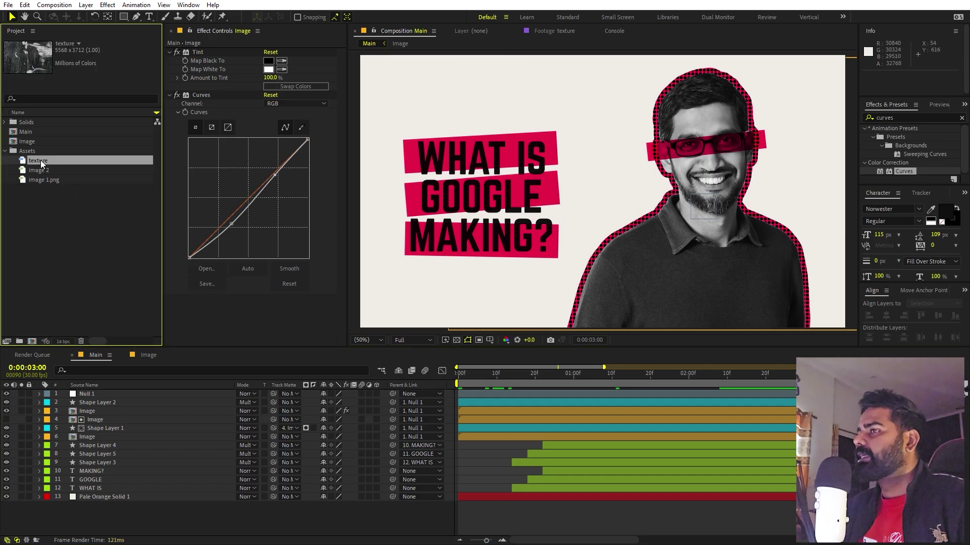
pyautogui.moveTo(41, 159); pyautogui.dragTo(32, 344)
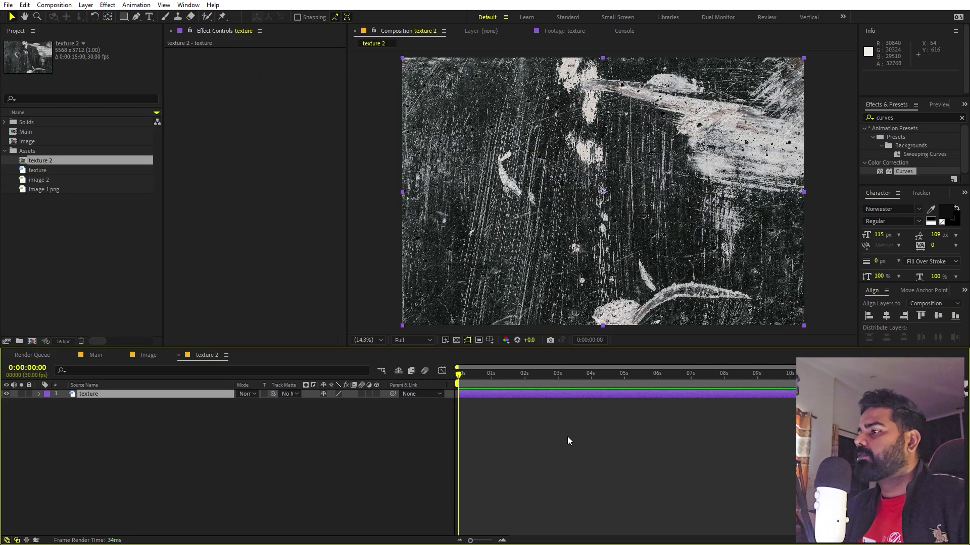
# - Split the texture layer at 0:00:00:05 and flip the second piece horizontally
pyautogui.moveTo(475, 543); pyautogui.dragTo(491, 540)
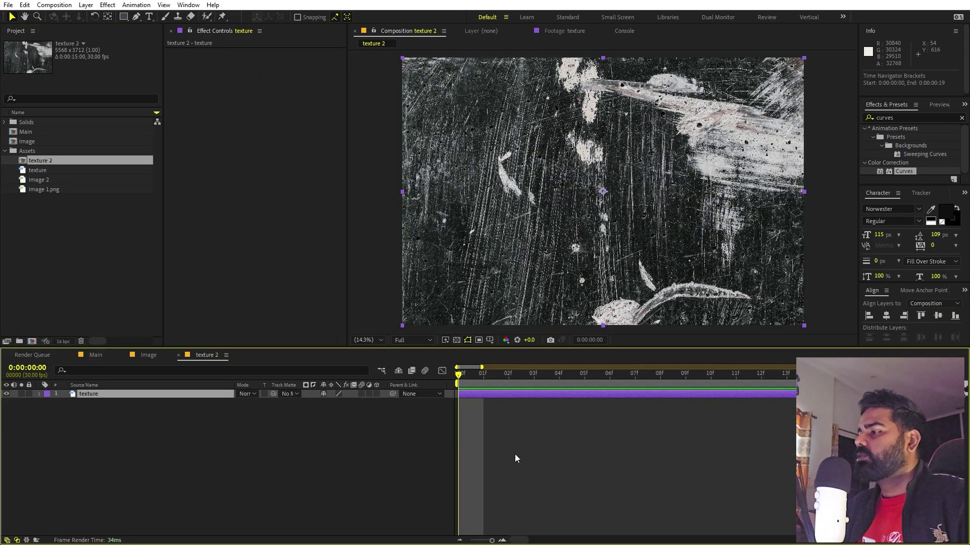
pyautogui.click(588, 385)
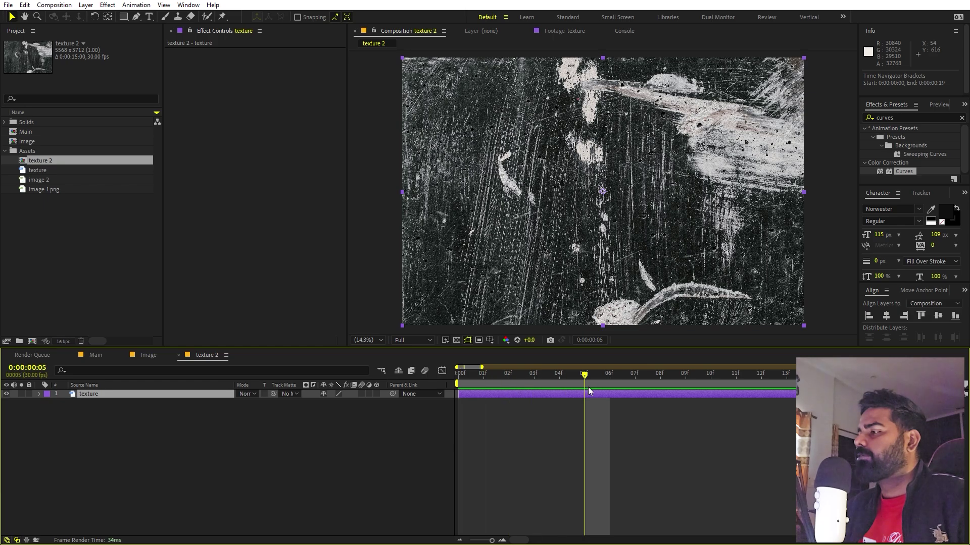
pyautogui.hotkey('ctrl', 'shift', 'd')
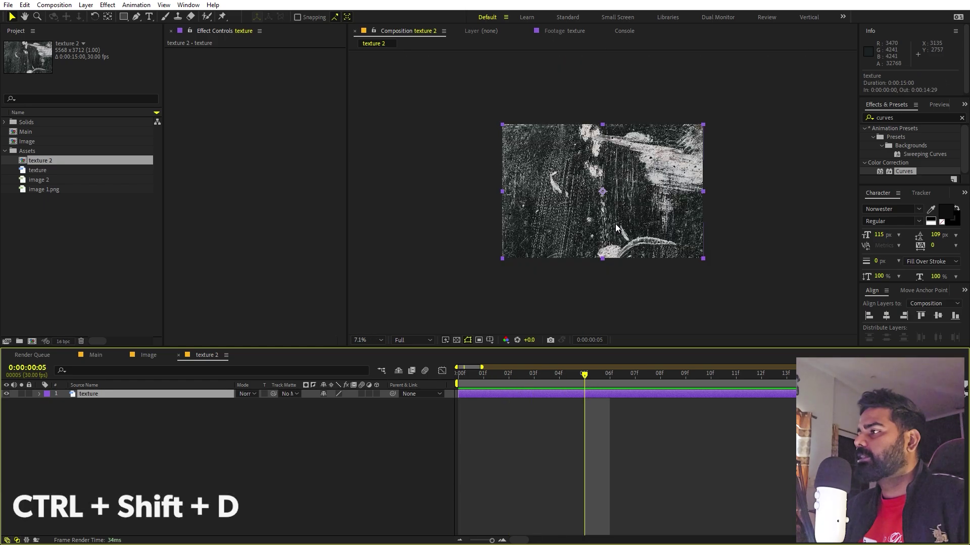
pyautogui.hotkey('ctrl', 'shift', 'd')
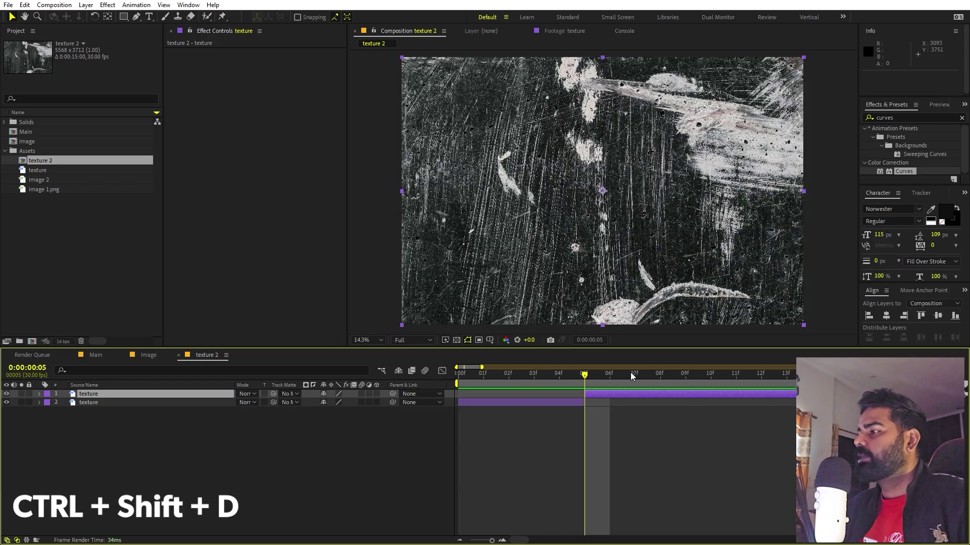
pyautogui.rightClick(607, 392)
pyautogui.moveTo(680, 136)
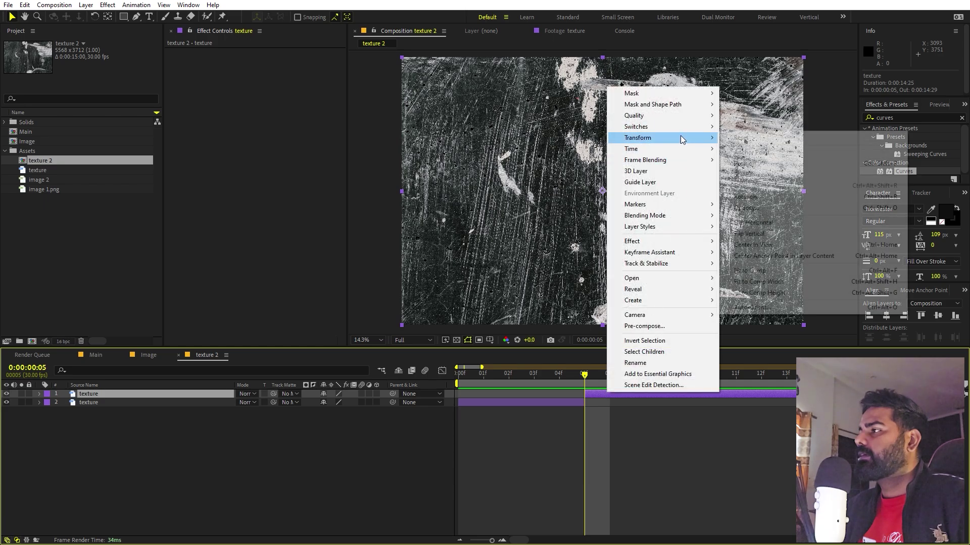
pyautogui.click(765, 223)
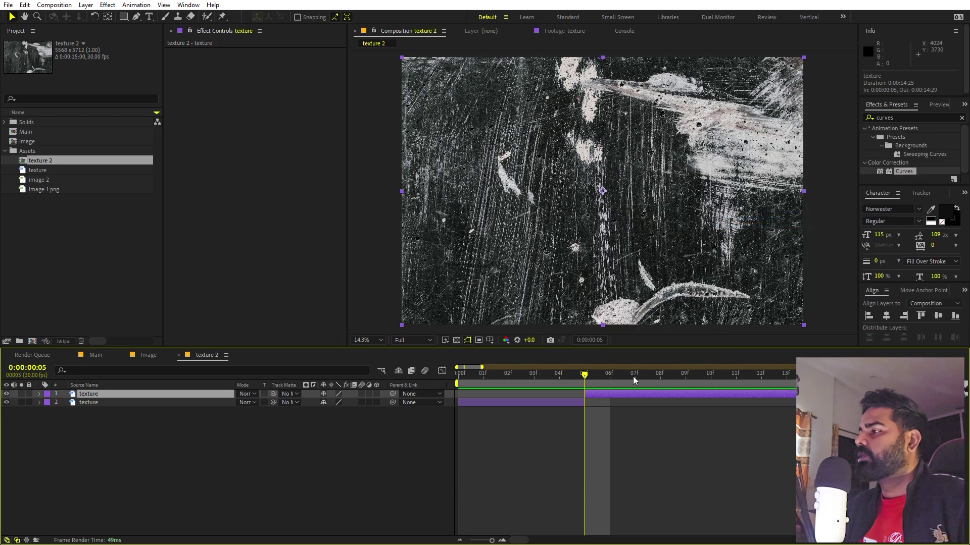
# - Split the flipped texture layer at 0:00:00:10 and flip the newest piece vertically
pyautogui.moveTo(611, 377); pyautogui.dragTo(709, 379)
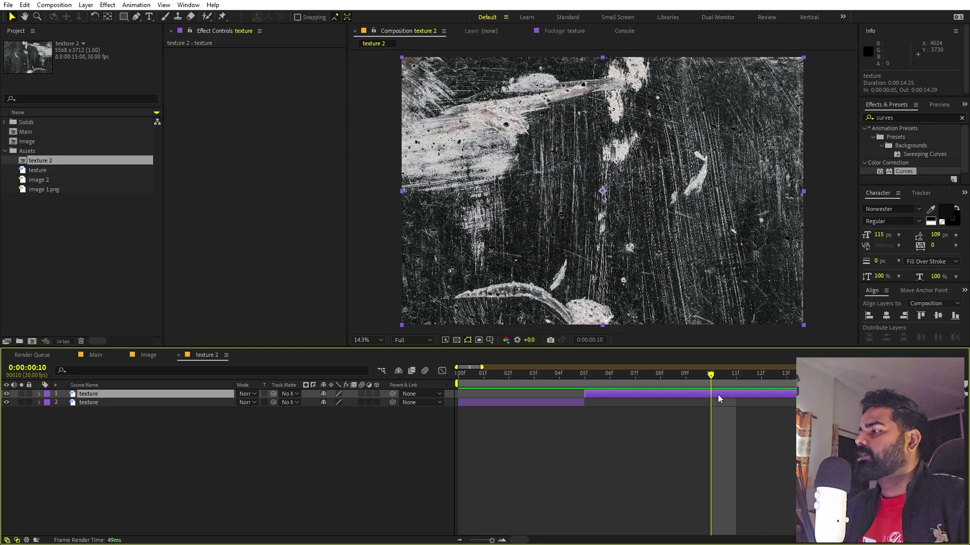
pyautogui.hotkey('ctrl', 'shift', 'd')
pyautogui.rightClick(719, 395)
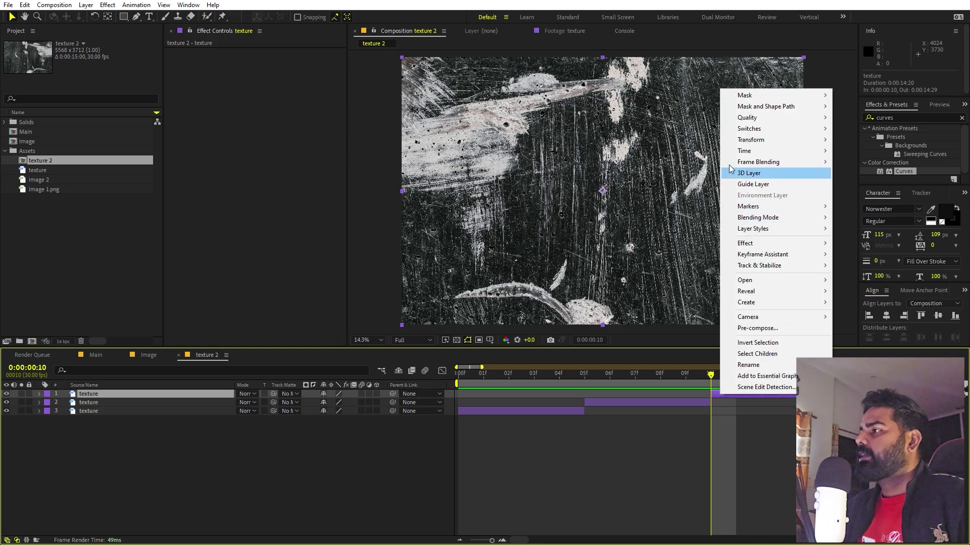
pyautogui.moveTo(749, 140)
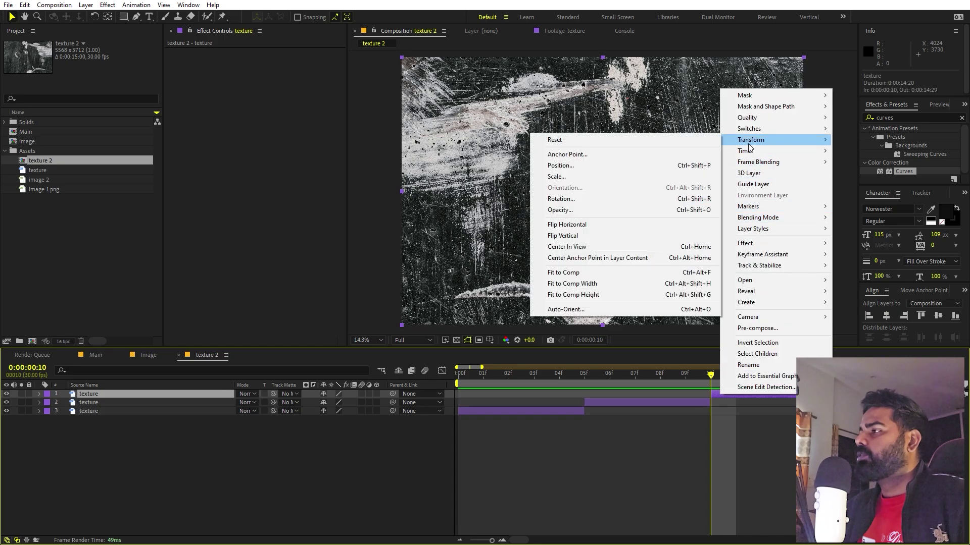
pyautogui.click(598, 236)
# - Split the top texture layer at 0:00:00:15 and flip the newest piece horizontally
pyautogui.moveTo(738, 382); pyautogui.dragTo(838, 382)
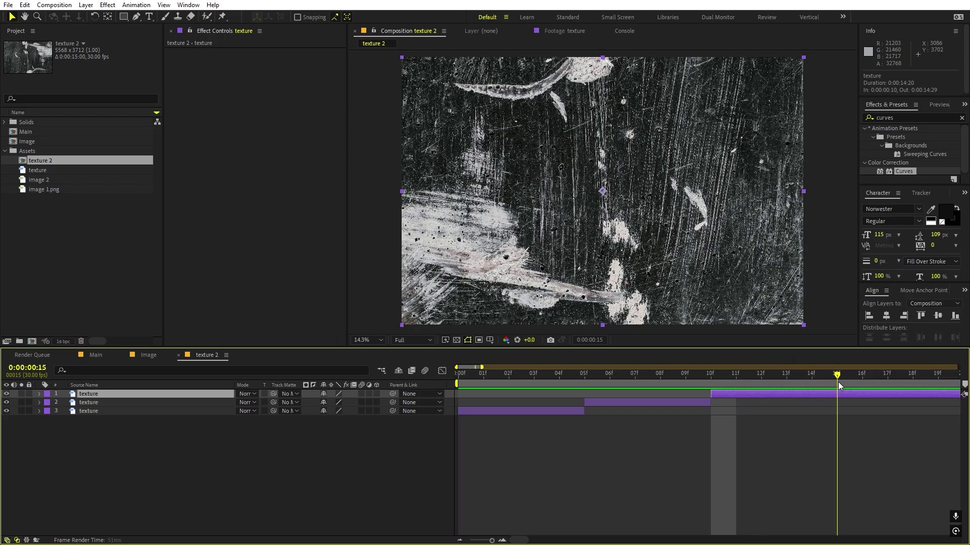
pyautogui.hotkey('ctrl', 'shift', 'd')
pyautogui.press('-')
pyautogui.press('-')
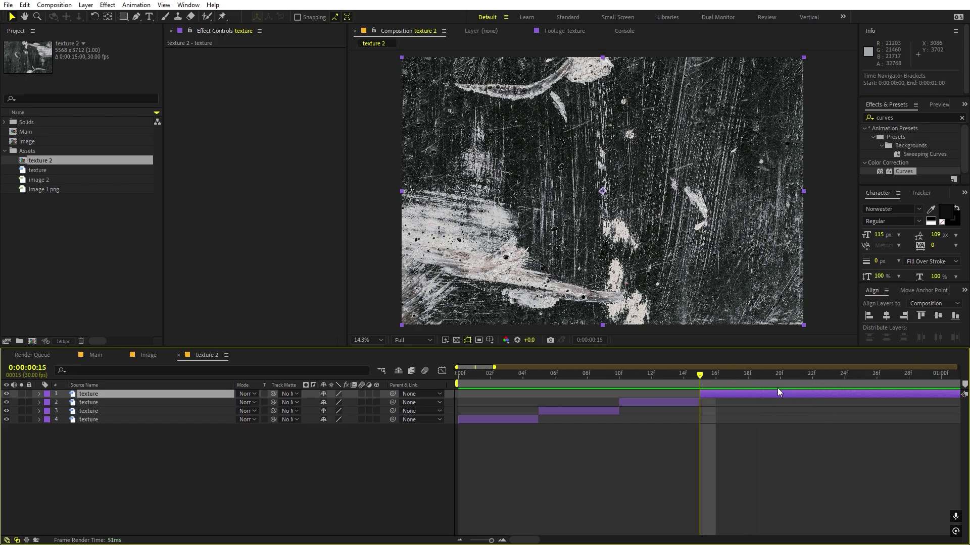
pyautogui.rightClick(776, 392)
pyautogui.moveTo(818, 136)
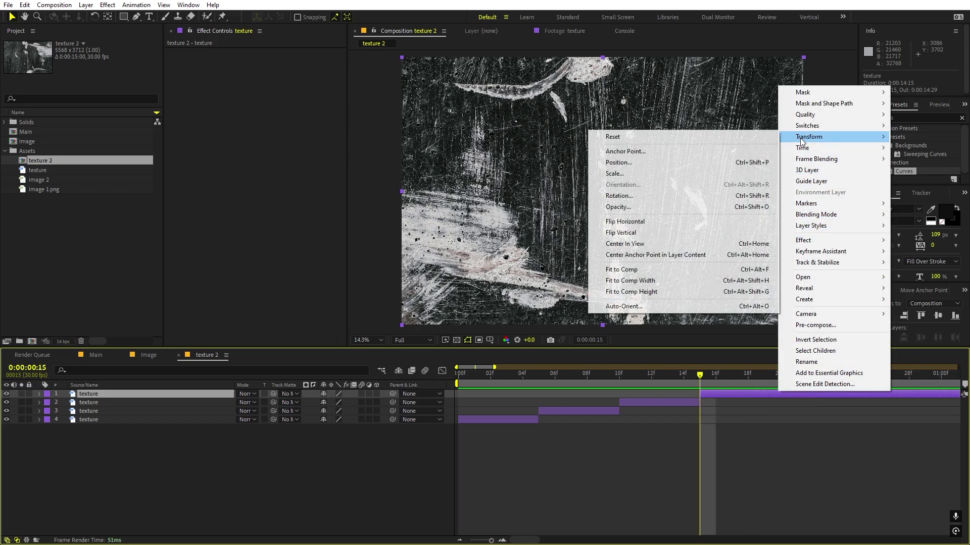
pyautogui.click(625, 221)
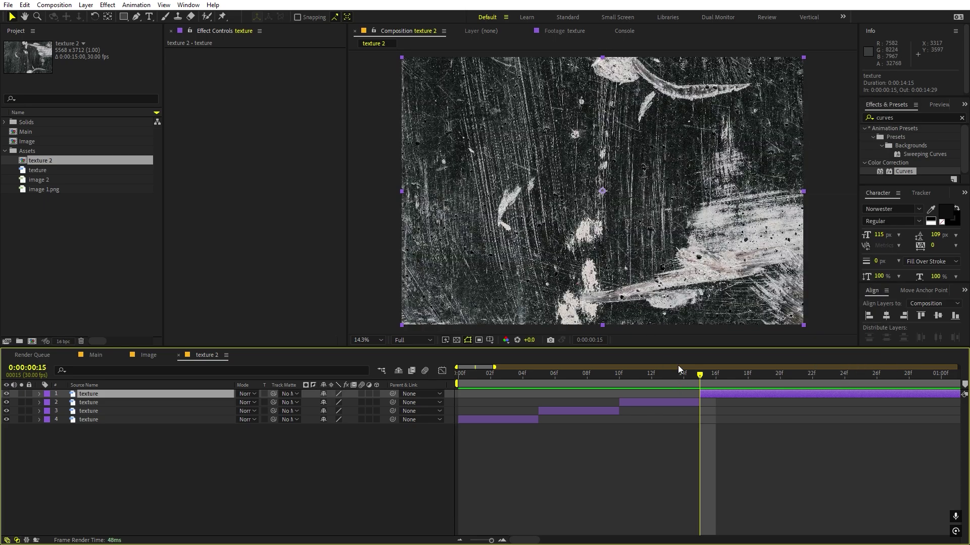
# - Split the top texture layer at 0:00:00:20, scale the new piece up to about 174% and shift it right and down
pyautogui.click(785, 379)
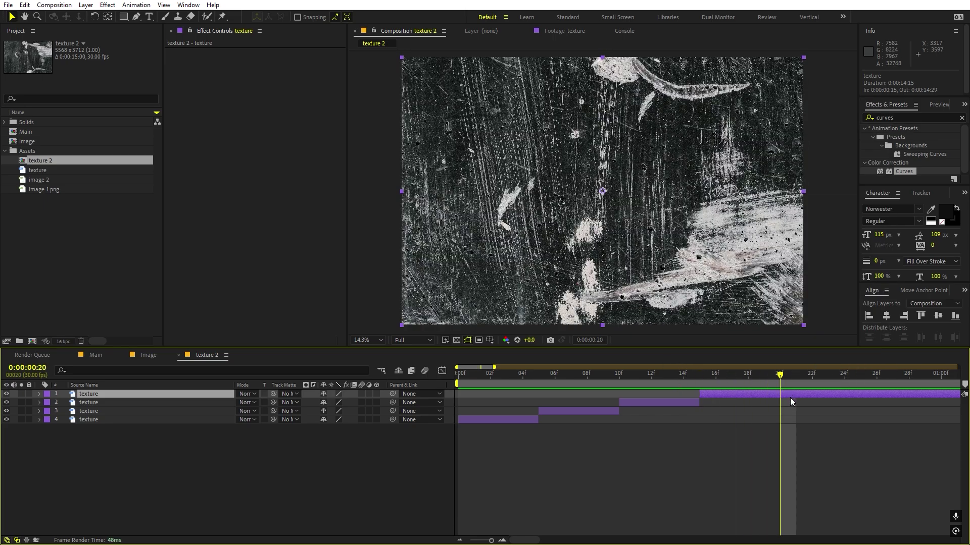
pyautogui.hotkey('ctrl', 'shift', 'd')
pyautogui.press(',')
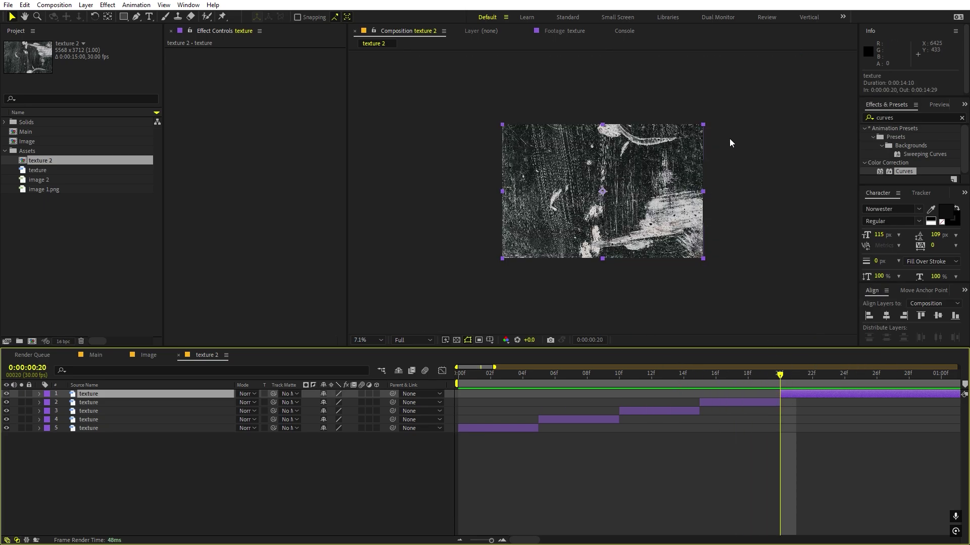
pyautogui.moveTo(704, 123); pyautogui.dragTo(778, 120)
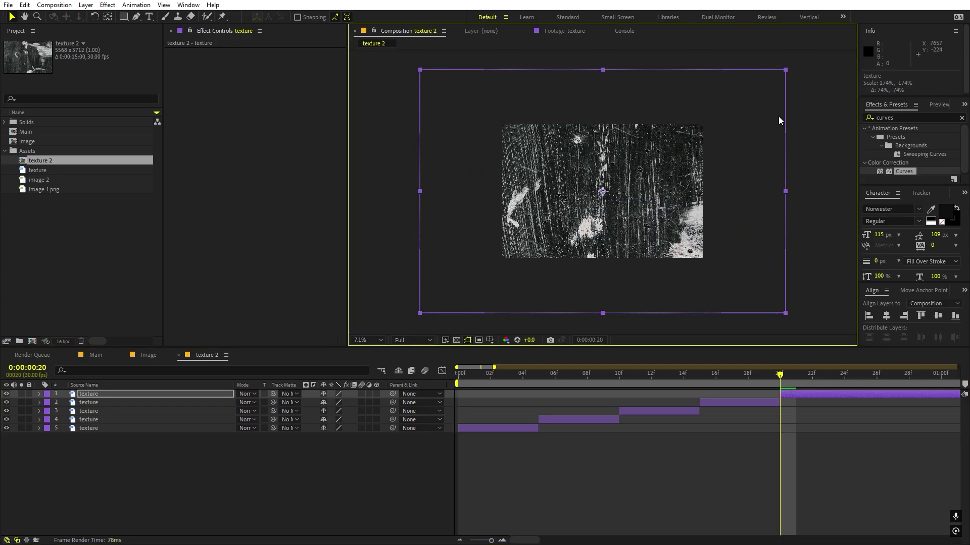
pyautogui.moveTo(601, 210); pyautogui.dragTo(667, 235)
# - Split the enlarged texture at 0:00:00:25, 0:00:01:00 and 0:00:01:05, shifting the new pieces to different positions
pyautogui.moveTo(790, 378); pyautogui.dragTo(866, 384)
pyautogui.hotkey('ctrl', 'shift', 'd')
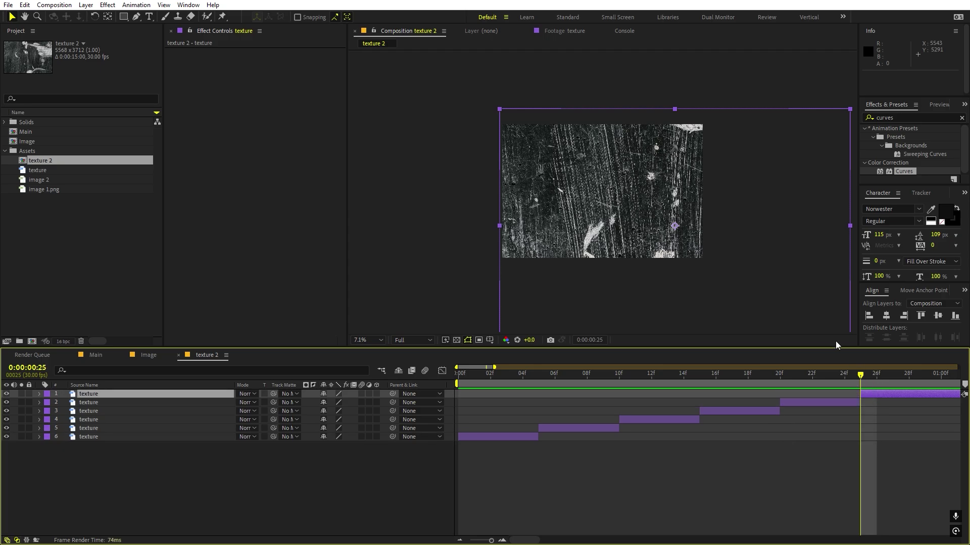
pyautogui.press('pagedown')
pyautogui.press('pagedown')
pyautogui.press('pagedown')
pyautogui.press('pagedown')
pyautogui.press('pagedown')
pyautogui.hotkey('ctrl', 'shift', 'd')
pyautogui.press('pagedown')
pyautogui.press('pagedown')
pyautogui.press('pagedown')
pyautogui.press('pagedown')
pyautogui.press('pagedown')
pyautogui.hotkey('ctrl', 'shift', 'd')
# - Split the last texture piece at 0:00:01:10 and delete the remainder after that time
pyautogui.press('pagedown')
pyautogui.press('pagedown')
pyautogui.press('pagedown')
pyautogui.press('pagedown')
pyautogui.press('pagedown')
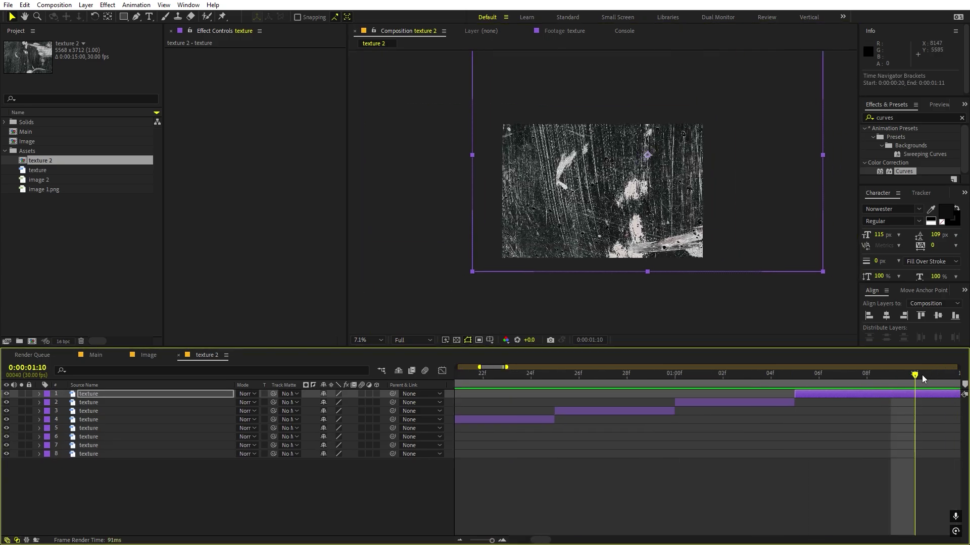
pyautogui.hotkey('ctrl', 'shift', 'd')
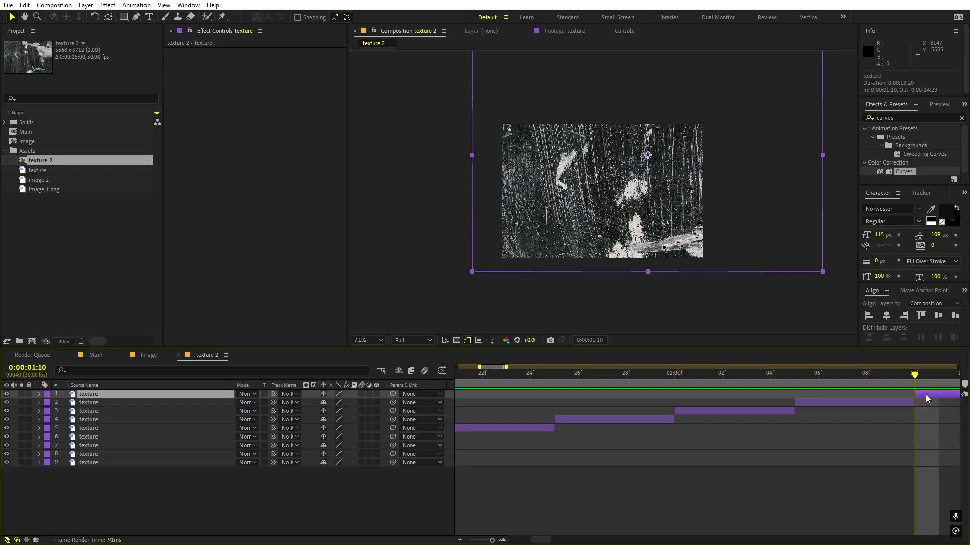
pyautogui.press('Delete')
# - End the work area at 0:00:01:10, trim the composition to it, and preview the changing texture
pyautogui.press('-')
pyautogui.press('-')
pyautogui.press('-')
pyautogui.press('-')
pyautogui.press('-')
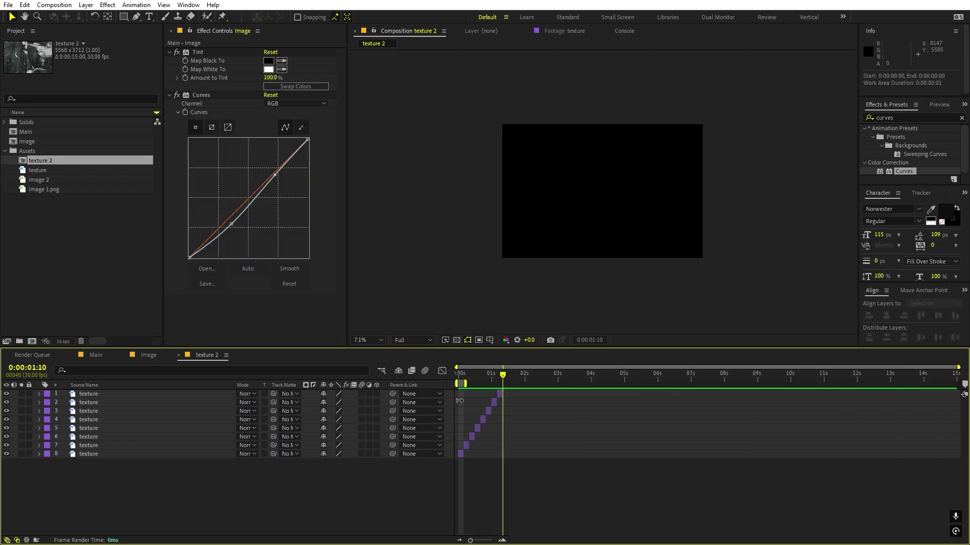
pyautogui.keyDown('alt'); pyautogui.scroll(5, 494, 403); pyautogui.keyUp('alt')
pyautogui.keyDown('alt'); pyautogui.scroll(2, 495, 403); pyautogui.keyUp('alt')
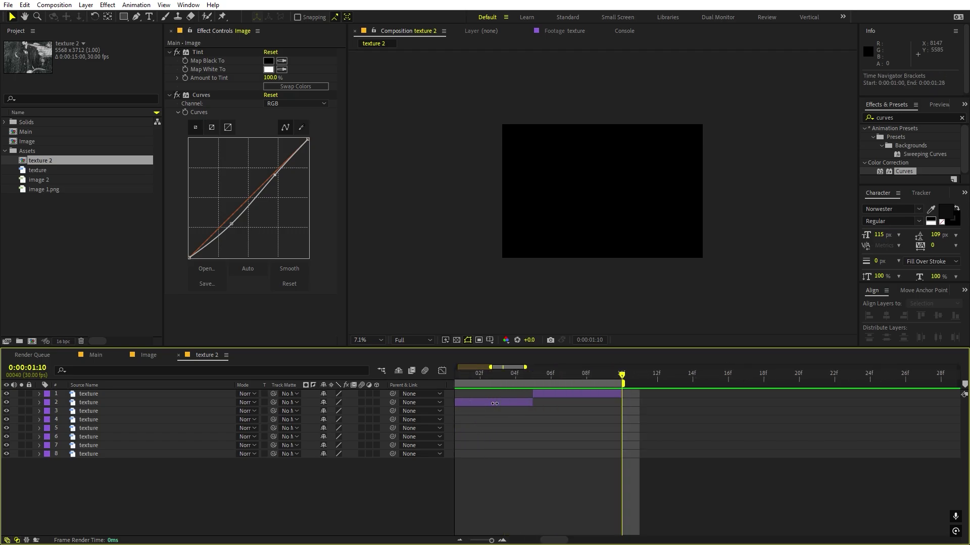
pyautogui.keyDown('alt'); pyautogui.scroll(-3, 529, 428); pyautogui.keyUp('alt')
pyautogui.rightClick(515, 384)
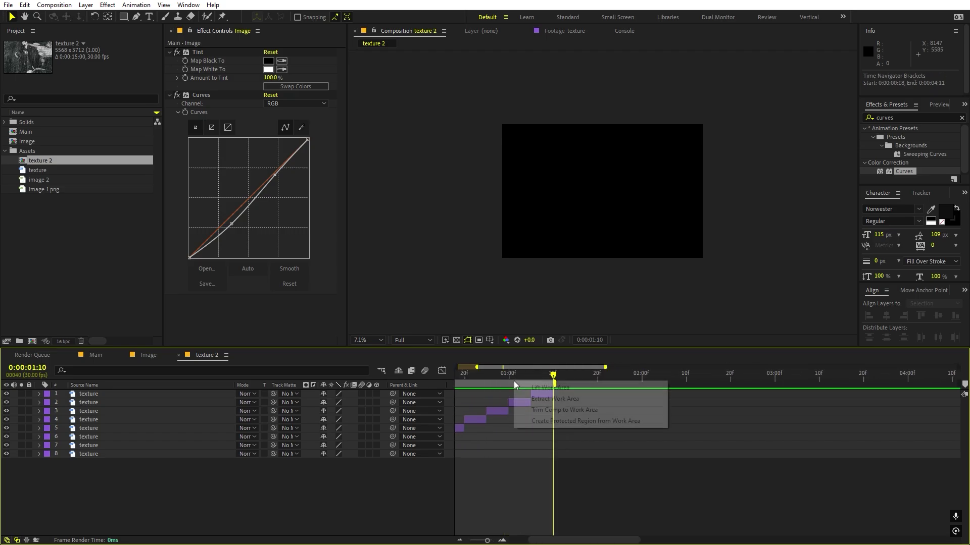
pyautogui.click(554, 415)
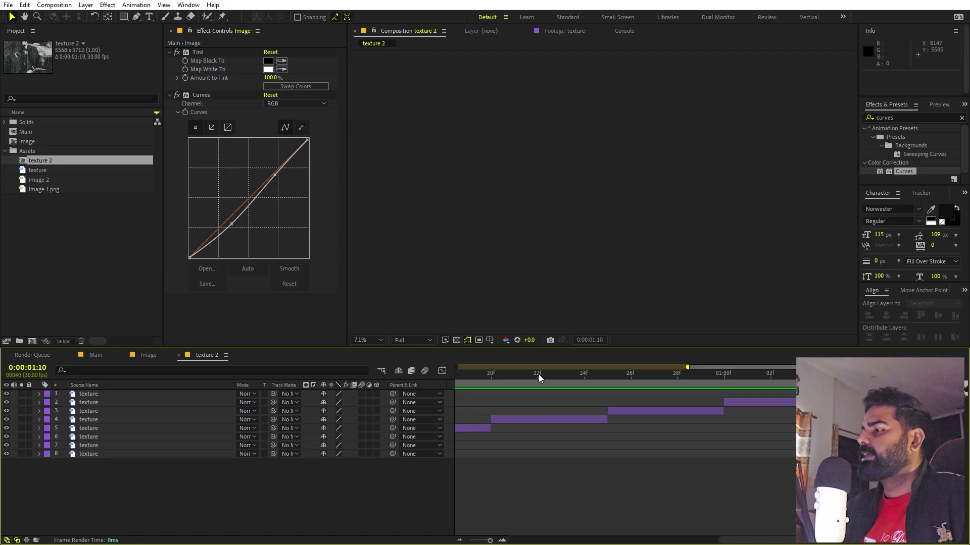
pyautogui.keyDown('alt'); pyautogui.scroll(3, 539, 374); pyautogui.keyUp('alt')
pyautogui.press('space')
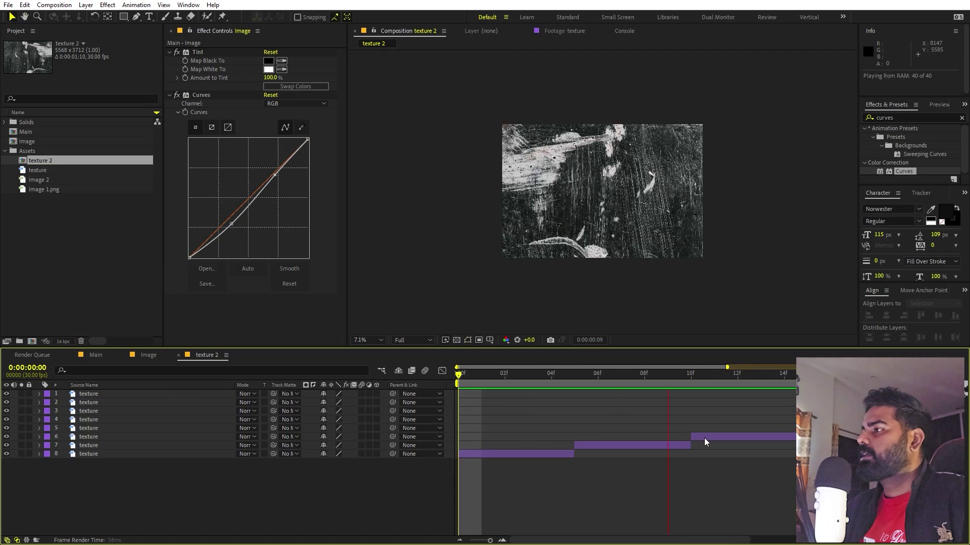
pyautogui.press('space')
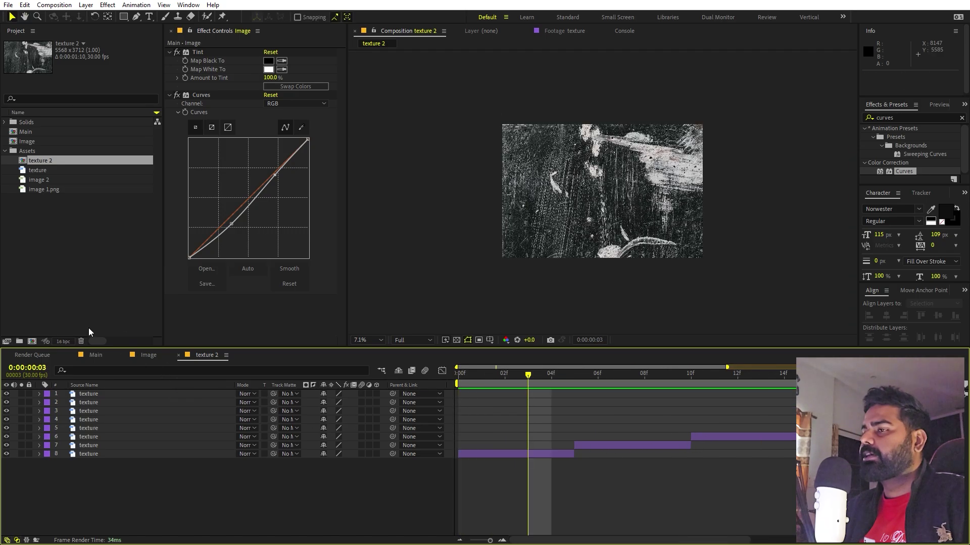
# - Add the texture 2 composition to Main as the topmost layer and go to the first frame
pyautogui.click(91, 359)
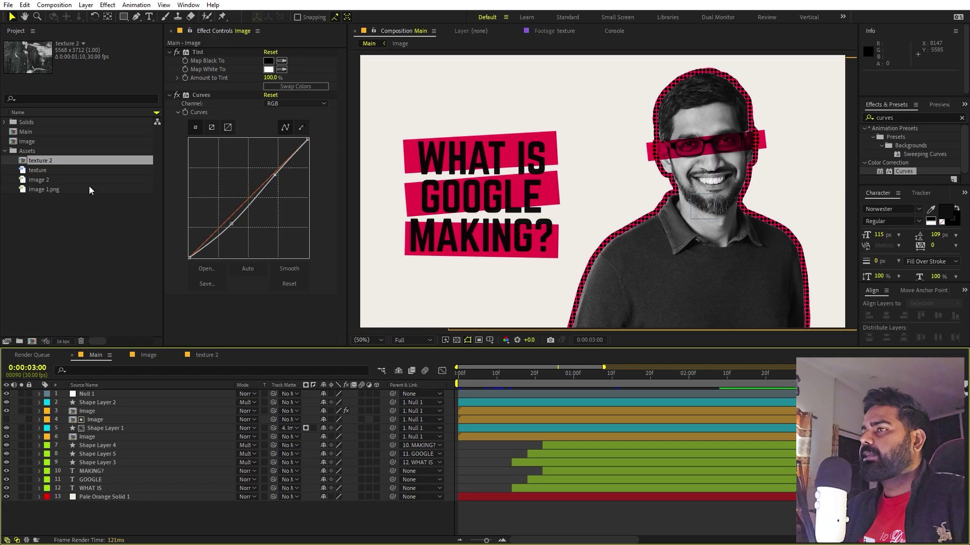
pyautogui.moveTo(38, 157); pyautogui.dragTo(99, 391)
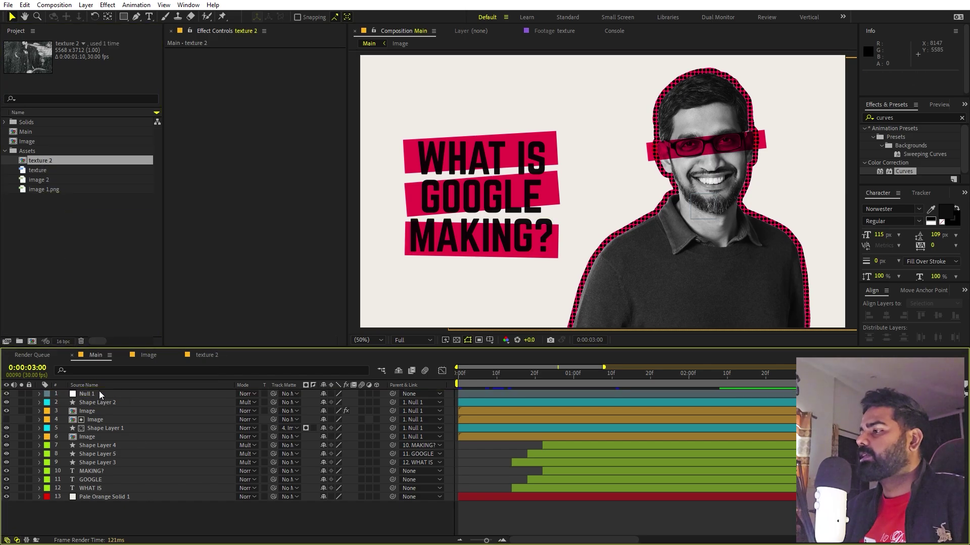
pyautogui.press('Home')
# - Scale the texture 2 layer down to 35.3% so that it just covers the Main frame
pyautogui.press(',')
pyautogui.press(',')
pyautogui.press(',')
pyautogui.press(',')
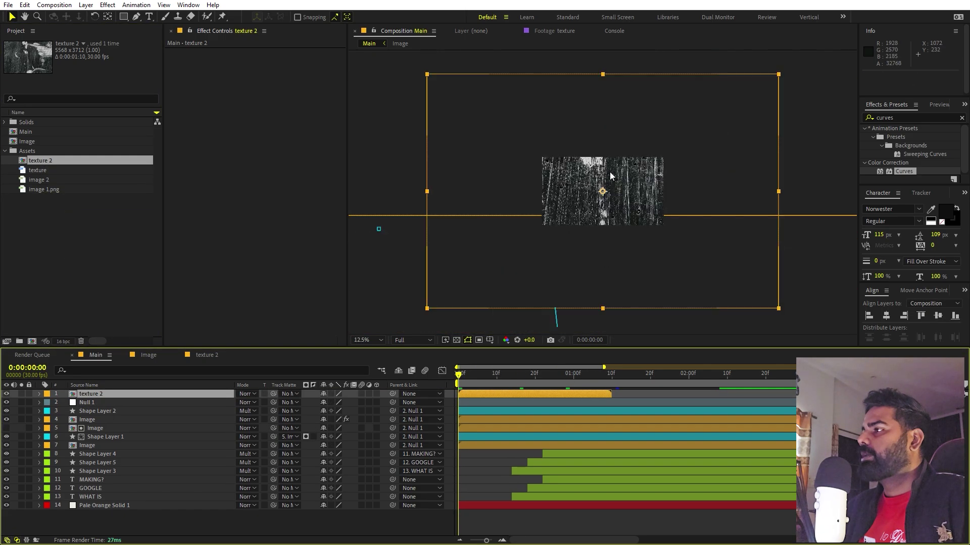
pyautogui.press('s')
pyautogui.moveTo(332, 402); pyautogui.dragTo(73, 411)
pyautogui.moveTo(48, 412); pyautogui.dragTo(25, 420)
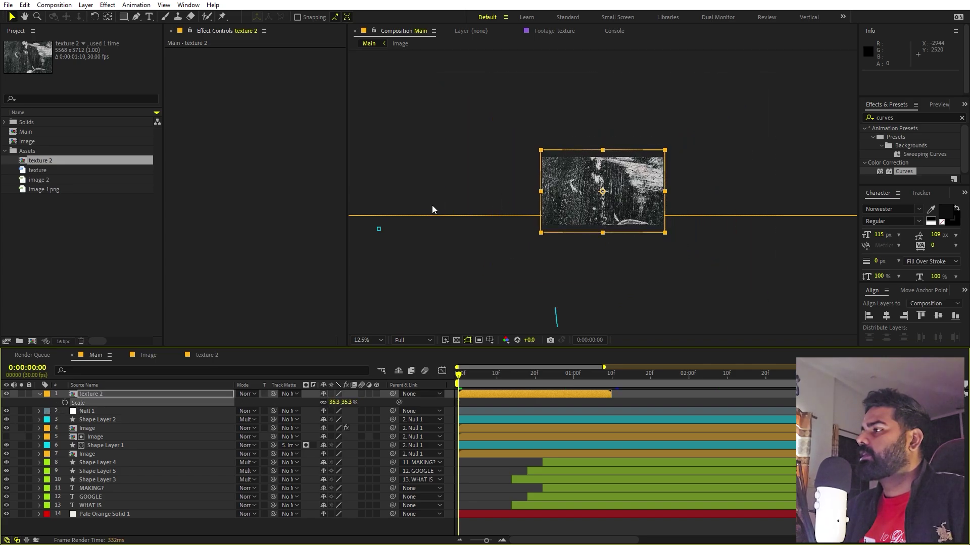
pyautogui.press('.')
pyautogui.press('.')
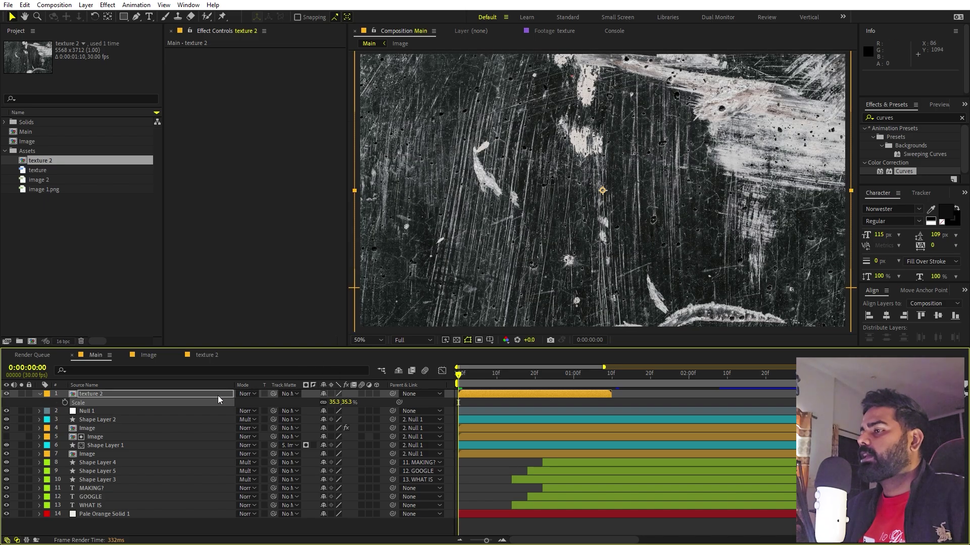
# - Enable time remapping on the texture 2 layer and give Time Remap the expression loopOut()
pyautogui.moveTo(490, 381); pyautogui.dragTo(207, 404)
pyautogui.rightClick(168, 394)
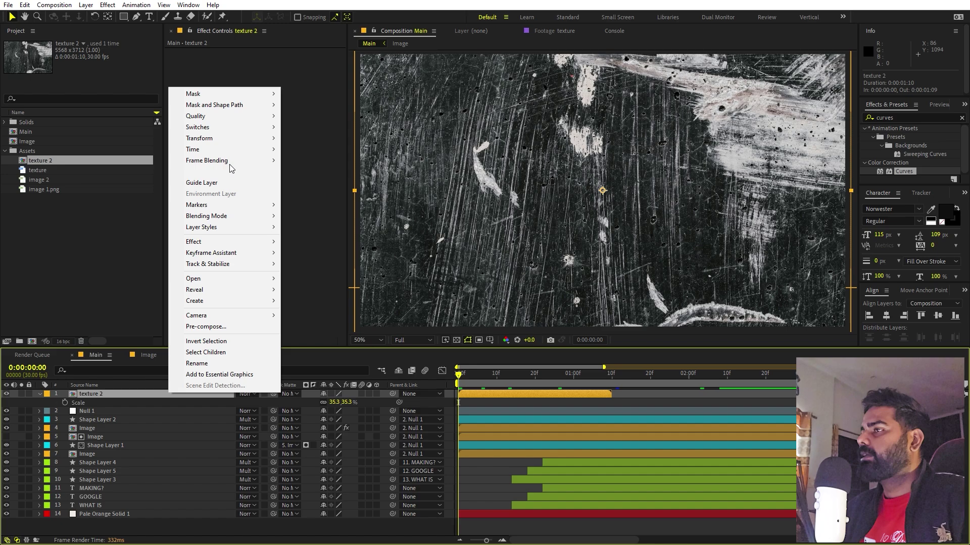
pyautogui.moveTo(237, 149)
pyautogui.click(328, 150)
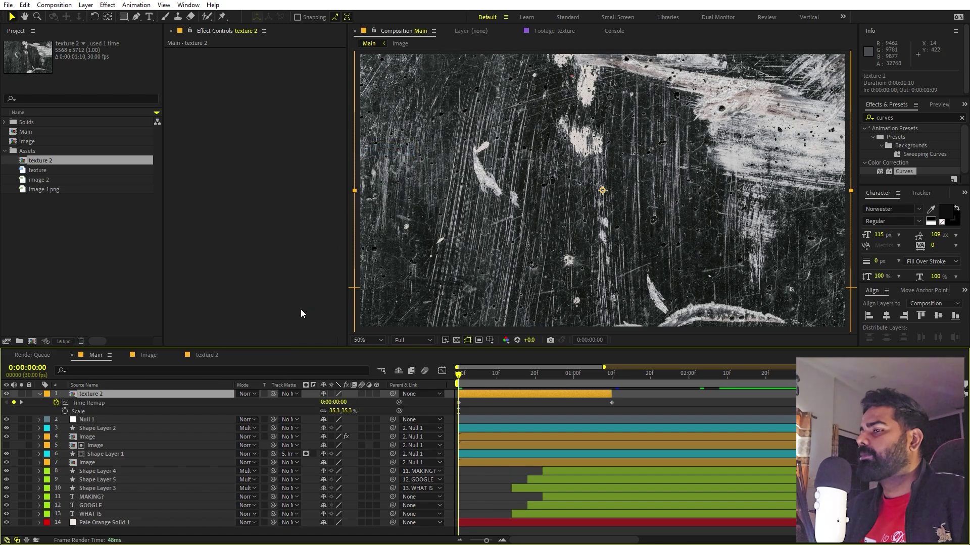
pyautogui.keyDown('alt'); pyautogui.click(56, 403); pyautogui.keyUp('alt')
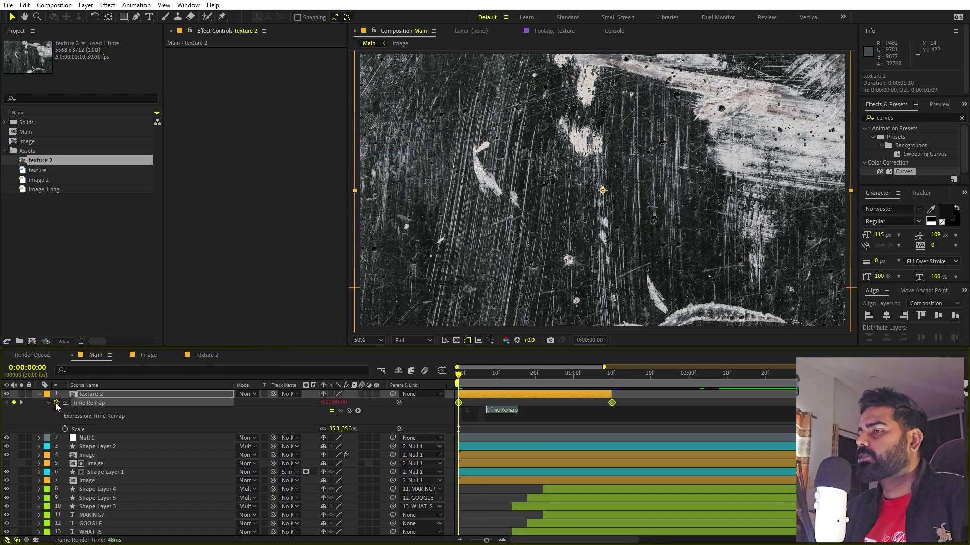
pyautogui.write('loop')
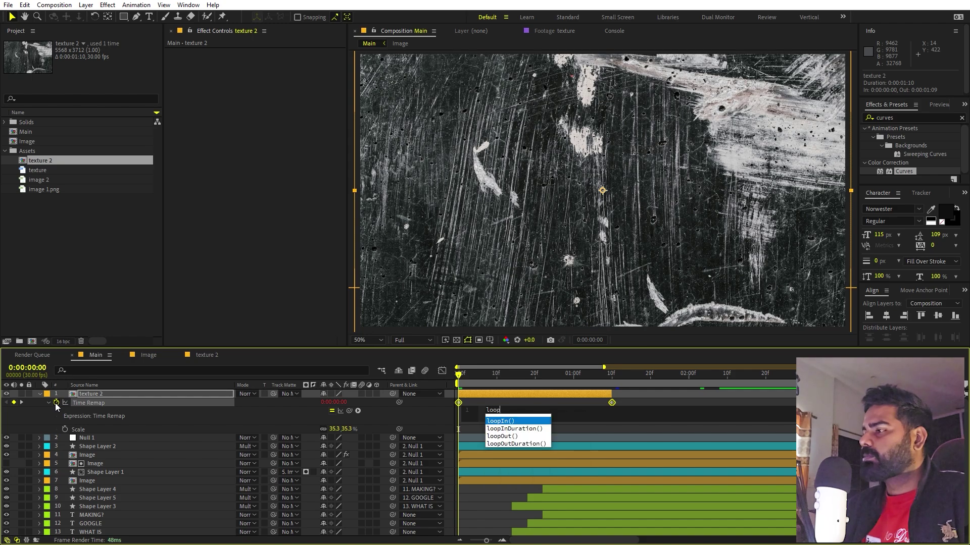
pyautogui.click(512, 436)
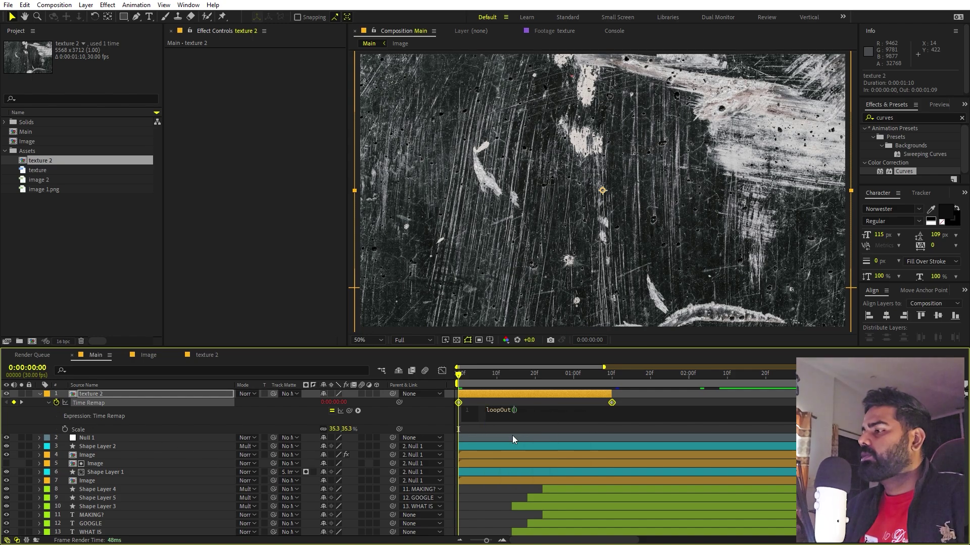
pyautogui.click(619, 395)
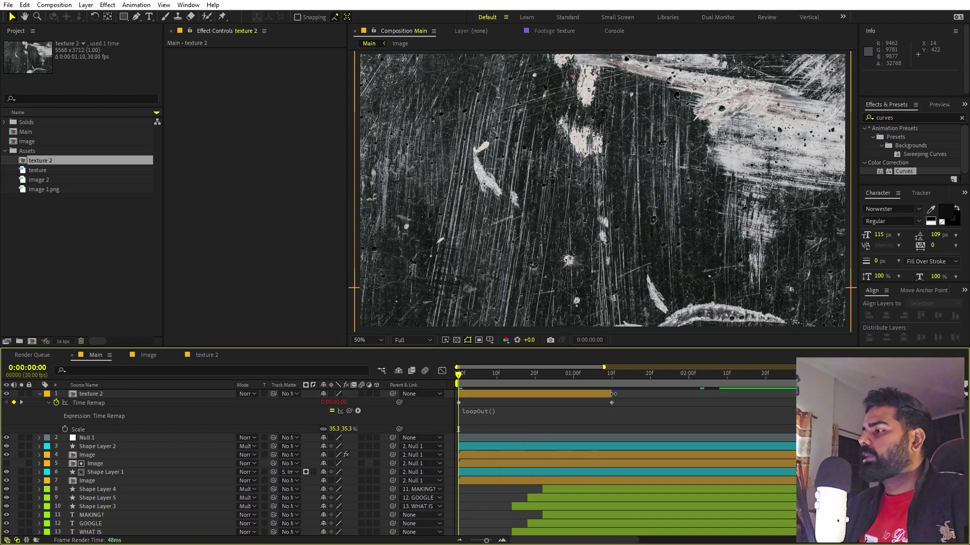
# - Extend the texture 2 layer's out point to the end of the Main composition
pyautogui.moveTo(613, 394); pyautogui.dragTo(924, 395)
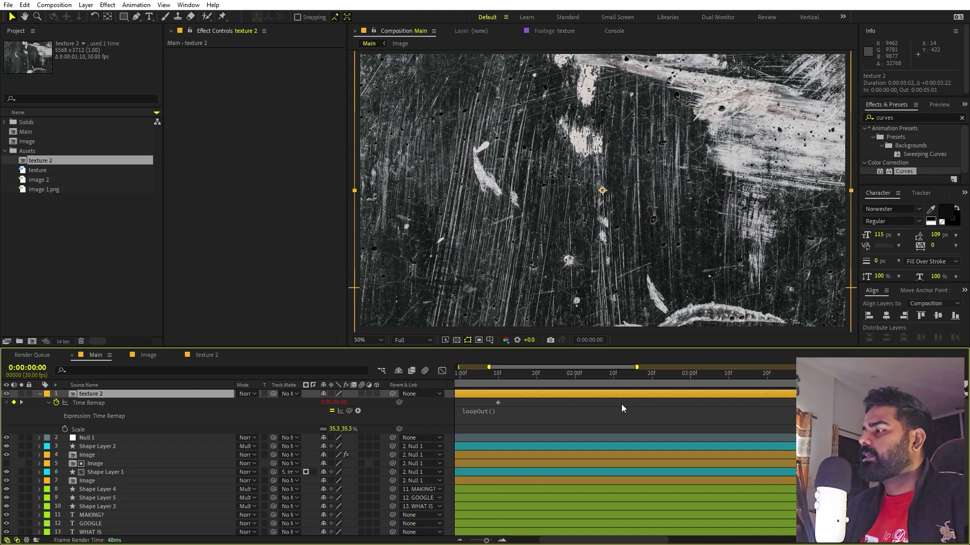
pyautogui.press(';')
pyautogui.moveTo(629, 396); pyautogui.dragTo(869, 395)
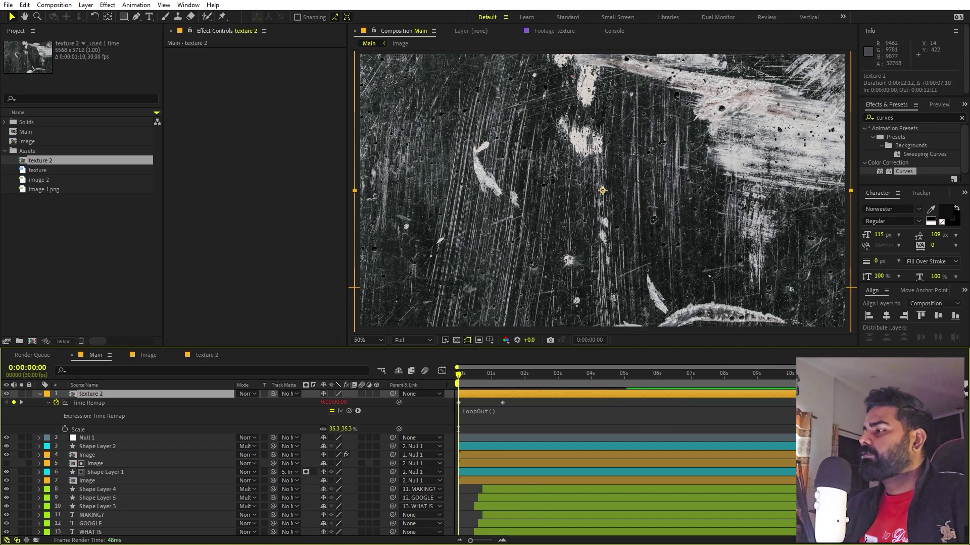
# - Preview the texture loop and slow it by moving the second Time Remap keyframe to 0:00:01:26
pyautogui.press('space')
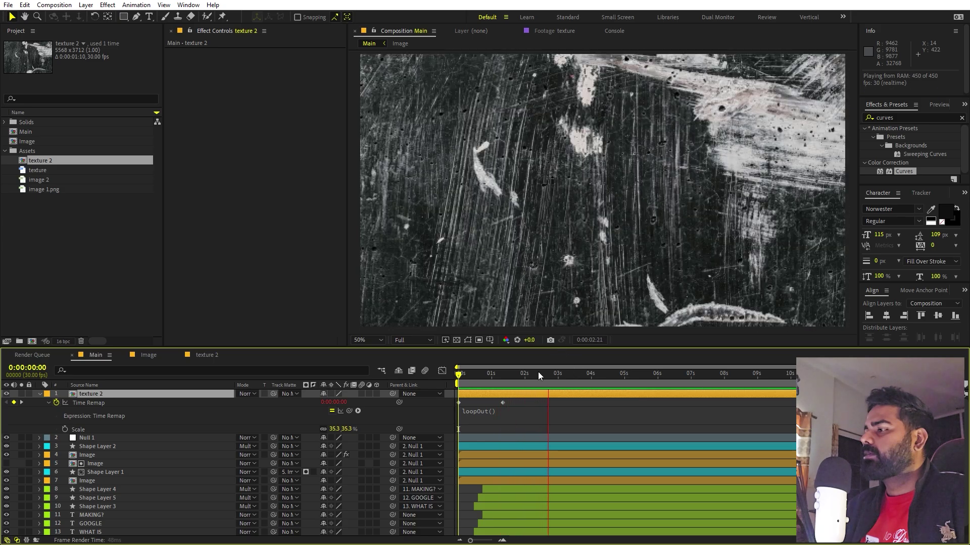
pyautogui.press('space')
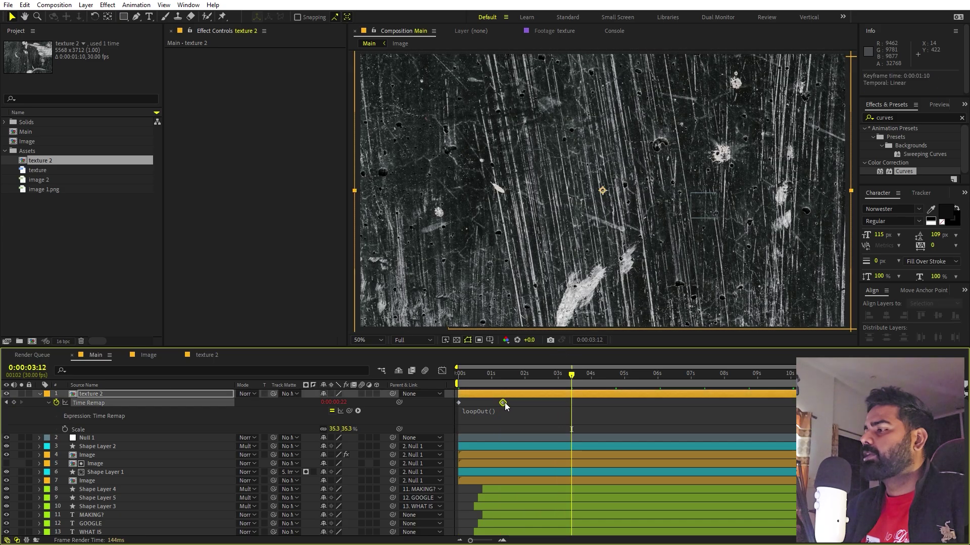
pyautogui.moveTo(505, 402); pyautogui.dragTo(523, 403)
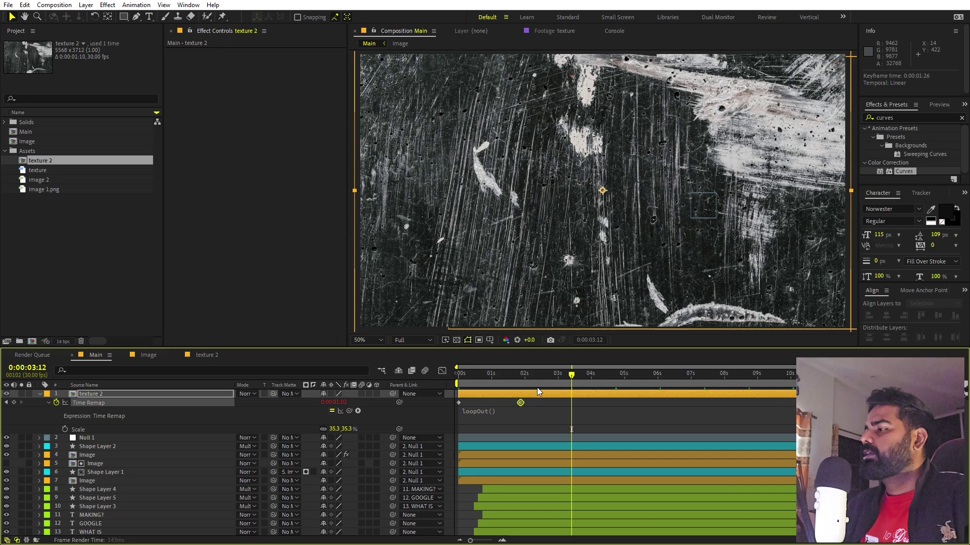
pyautogui.press('space')
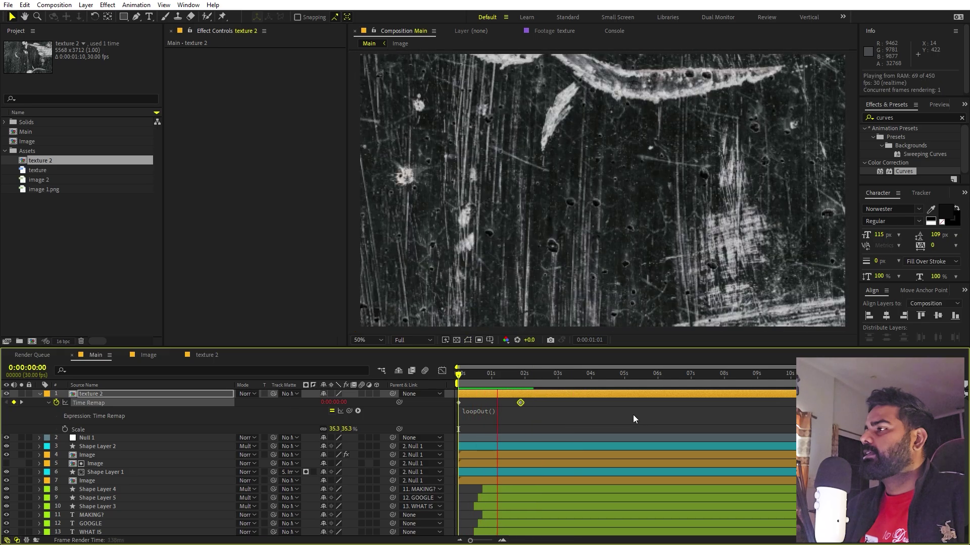
# - Go to 0:00:04:13 and set the texture 2 layer's blending mode to Multiply
pyautogui.moveTo(561, 383); pyautogui.dragTo(605, 390)
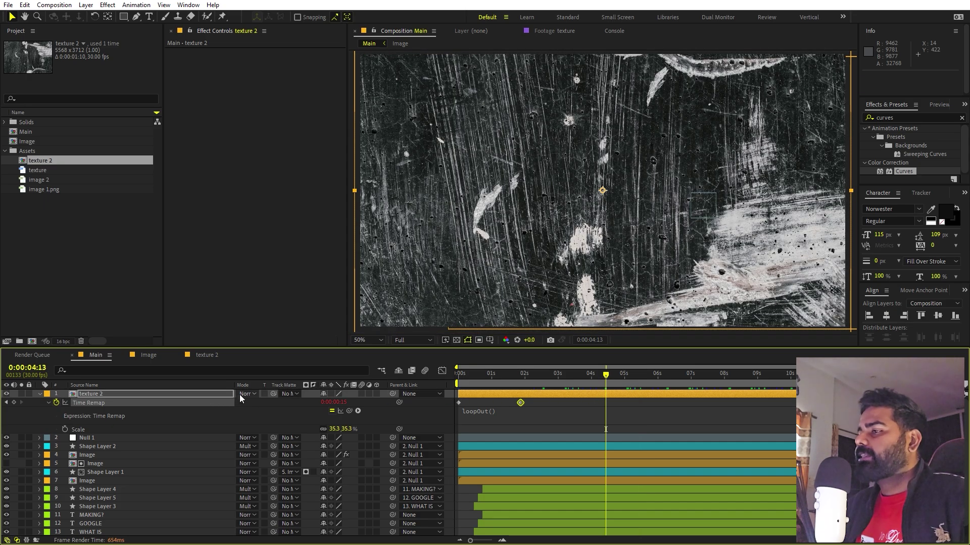
pyautogui.click(240, 395)
pyautogui.click(283, 150)
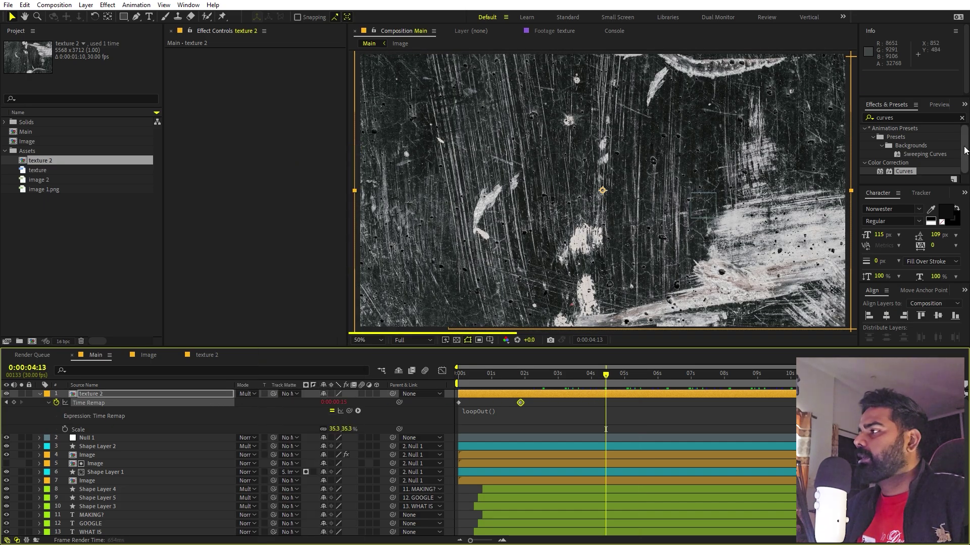
# - Apply Curves to texture 2, raise the RGB curve steeply so only dark specks remain, and preview the composition
pyautogui.hotkey('ctrl', '5')
pyautogui.write('cu')
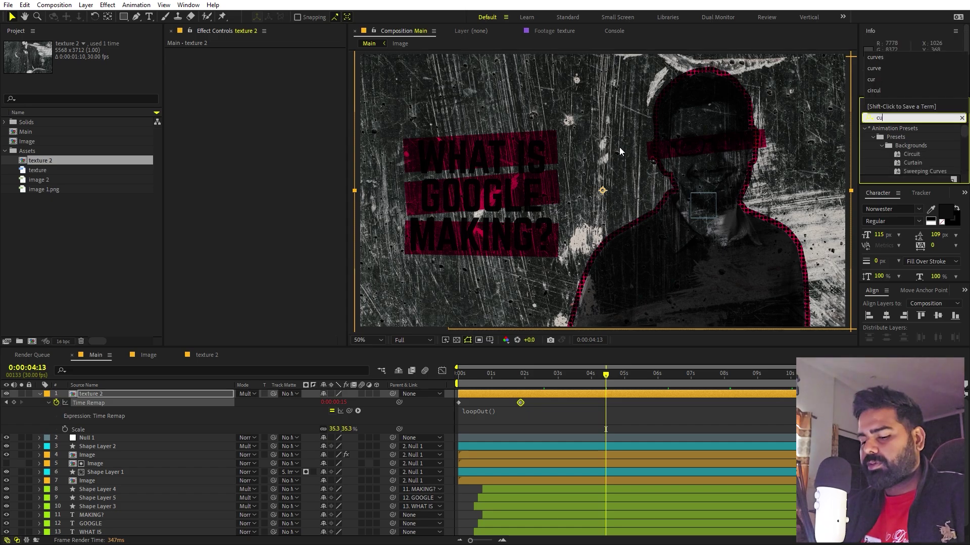
pyautogui.write('rves')
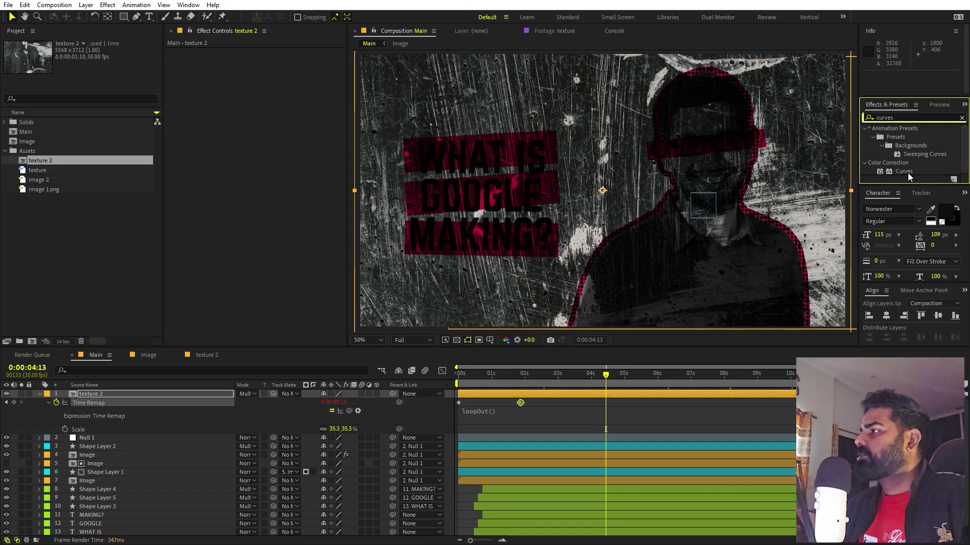
pyautogui.moveTo(907, 176); pyautogui.dragTo(199, 400)
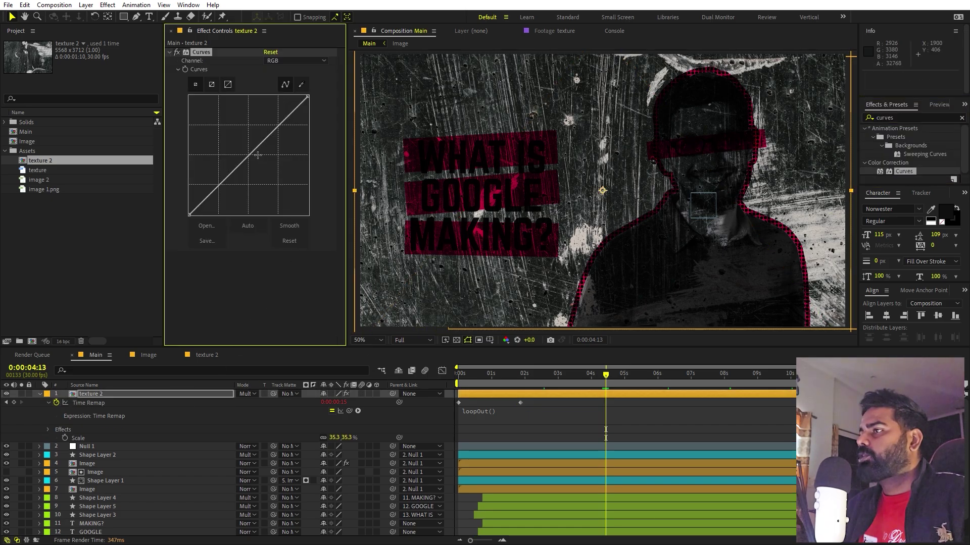
pyautogui.moveTo(250, 152); pyautogui.dragTo(195, 96)
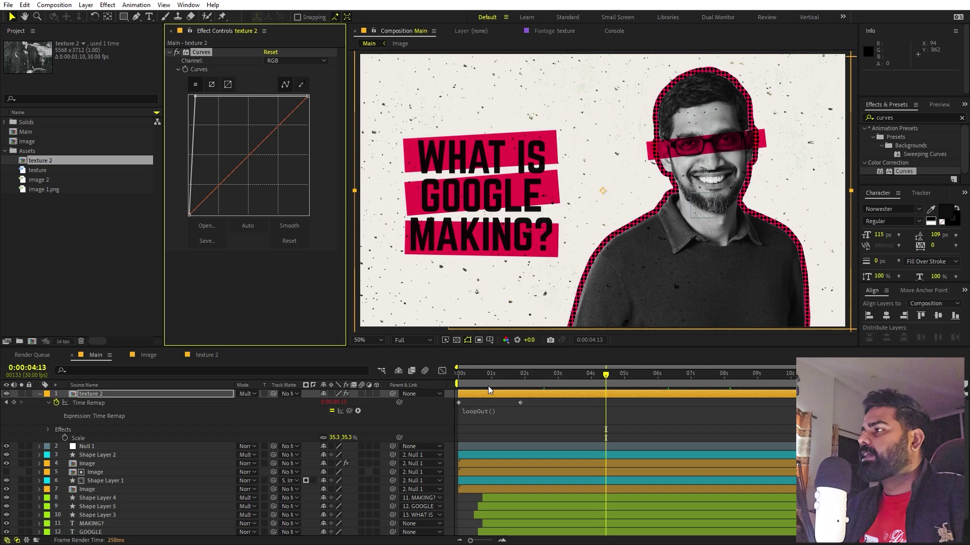
pyautogui.press('space')
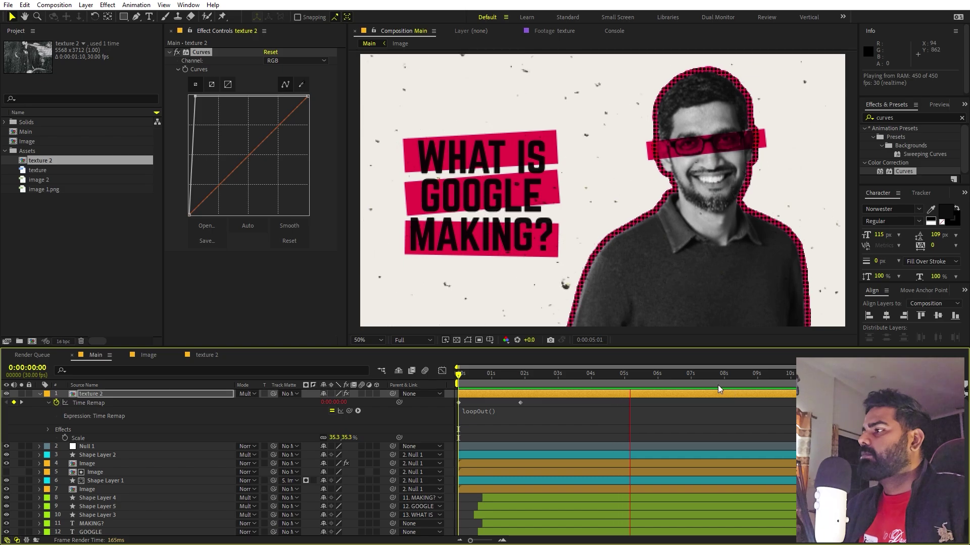
pyautogui.press('space')
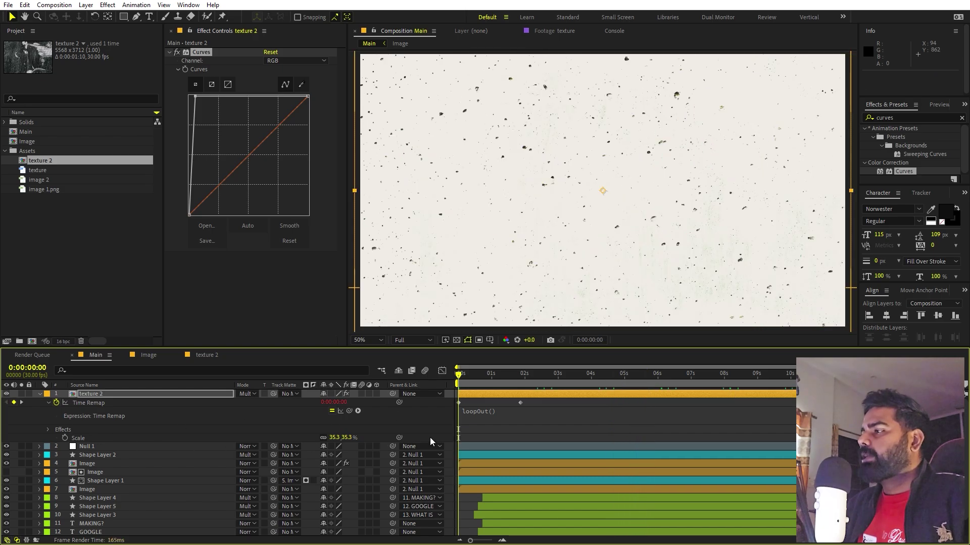
# - Scale the texture 2 layer up to 60.3% and preview the larger specks
pyautogui.click(156, 396)
pyautogui.press('s')
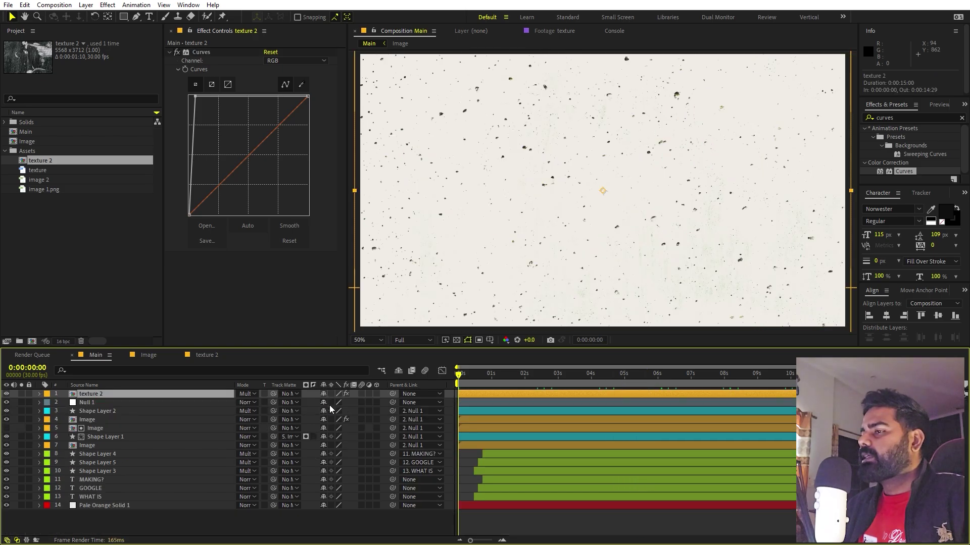
pyautogui.moveTo(330, 407); pyautogui.dragTo(597, 428)
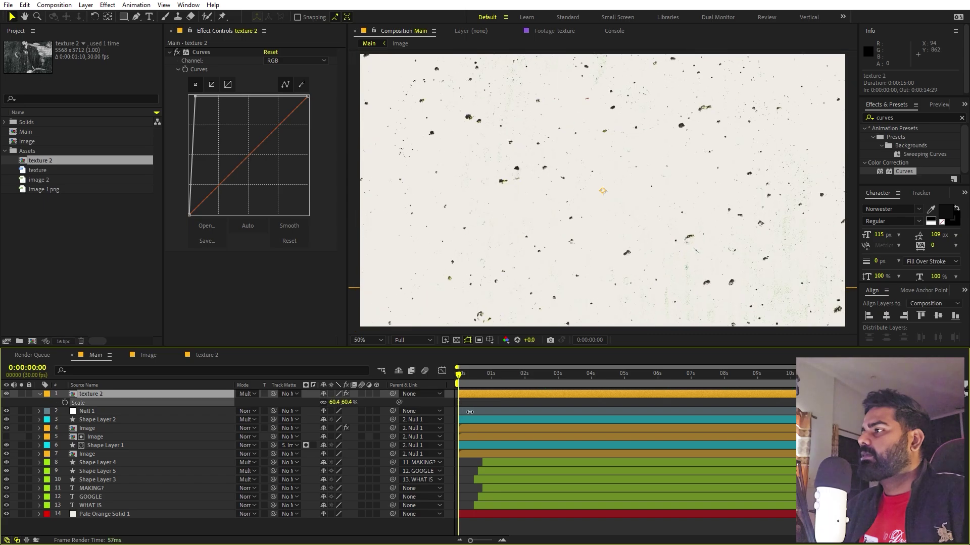
pyautogui.press('space')
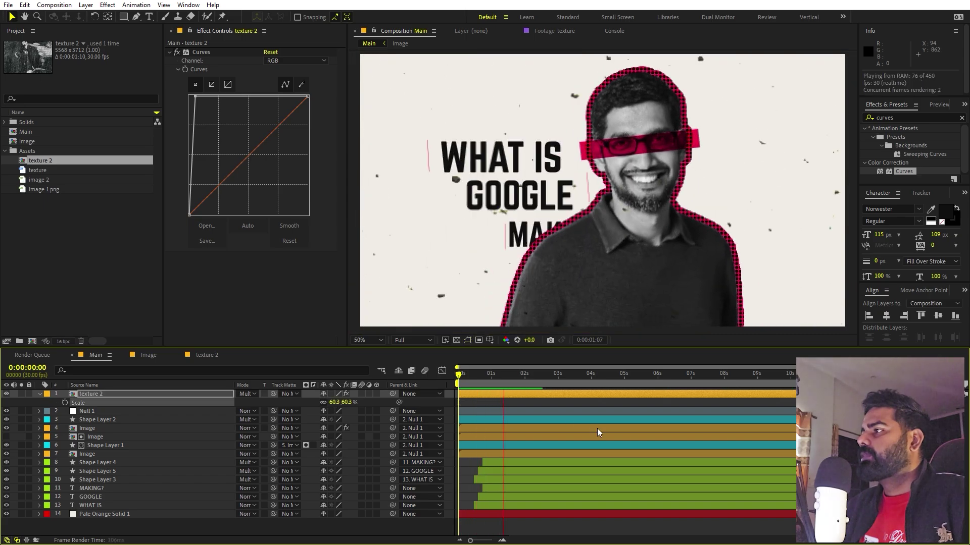
pyautogui.press('space')
# - Add a pale orange solid covering the full frame as the topmost layer of Main
pyautogui.click(557, 523)
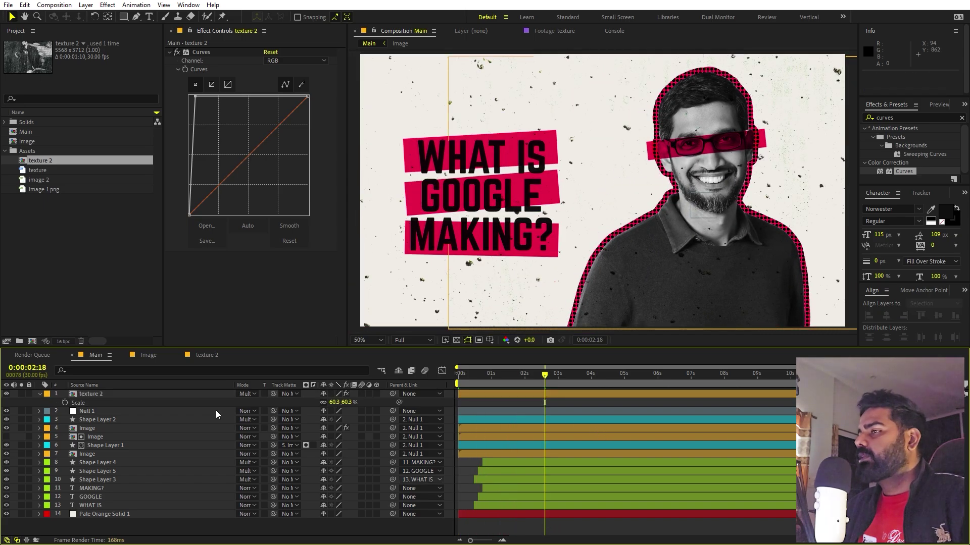
pyautogui.rightClick(215, 536)
pyautogui.moveTo(273, 414)
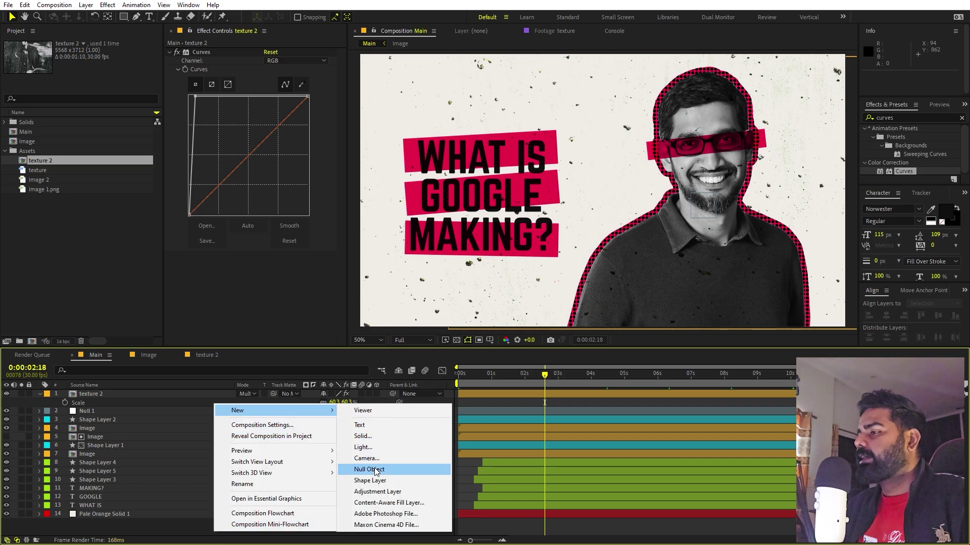
pyautogui.click(374, 436)
pyautogui.click(338, 296)
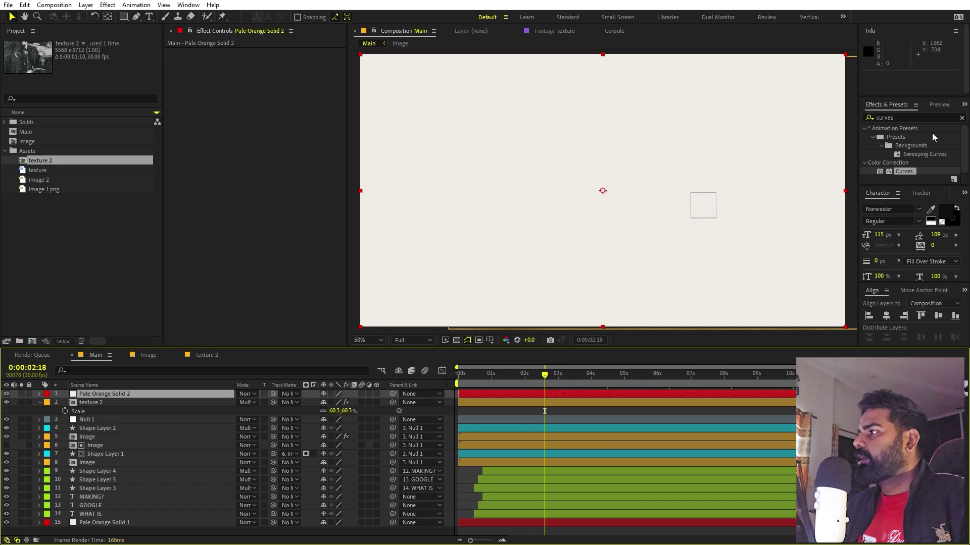
# - Apply the Fractal Noise effect to the new topmost solid
pyautogui.hotkey('ctrl', '5')
pyautogui.write('frac')
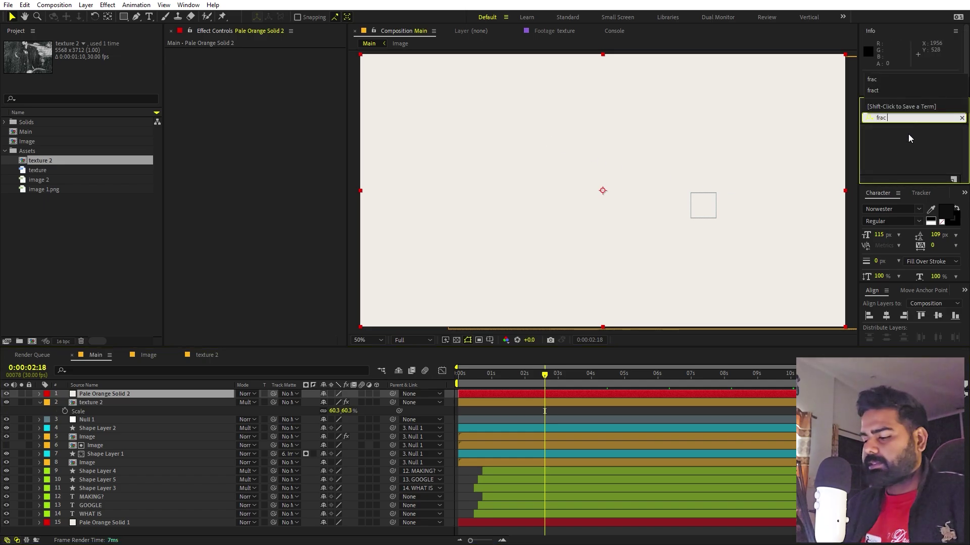
pyautogui.write('ta')
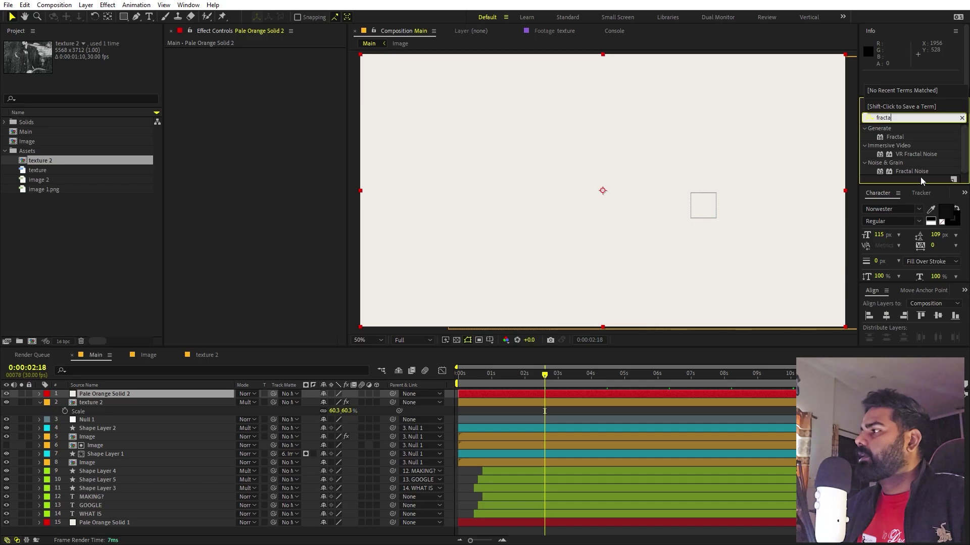
pyautogui.moveTo(918, 172); pyautogui.dragTo(589, 253)
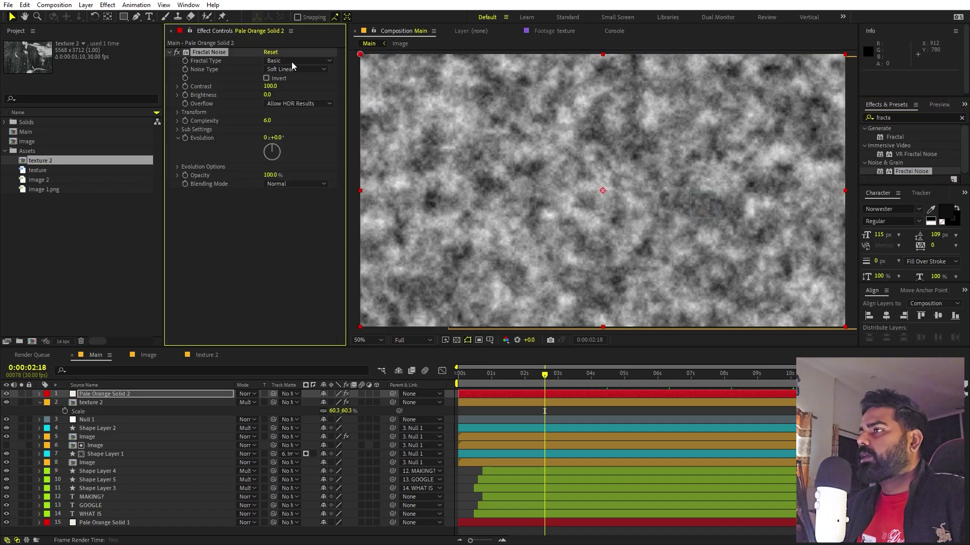
# - Set the Fractal Noise to noise type Spline, contrast 264, brightness 14, complexity 1 and scale 448
pyautogui.click(288, 69)
pyautogui.click(292, 113)
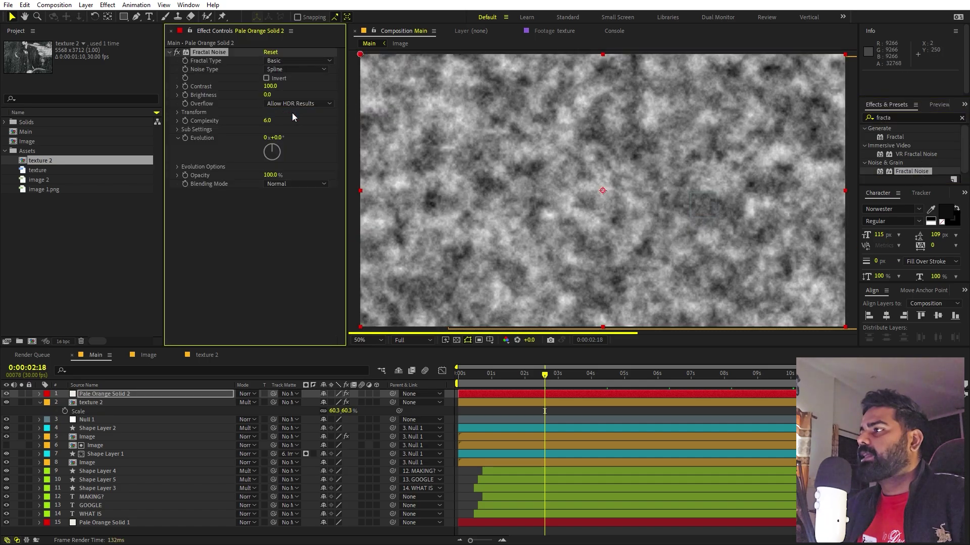
pyautogui.moveTo(296, 90); pyautogui.dragTo(152, 133)
pyautogui.moveTo(23, 131); pyautogui.dragTo(1, 132)
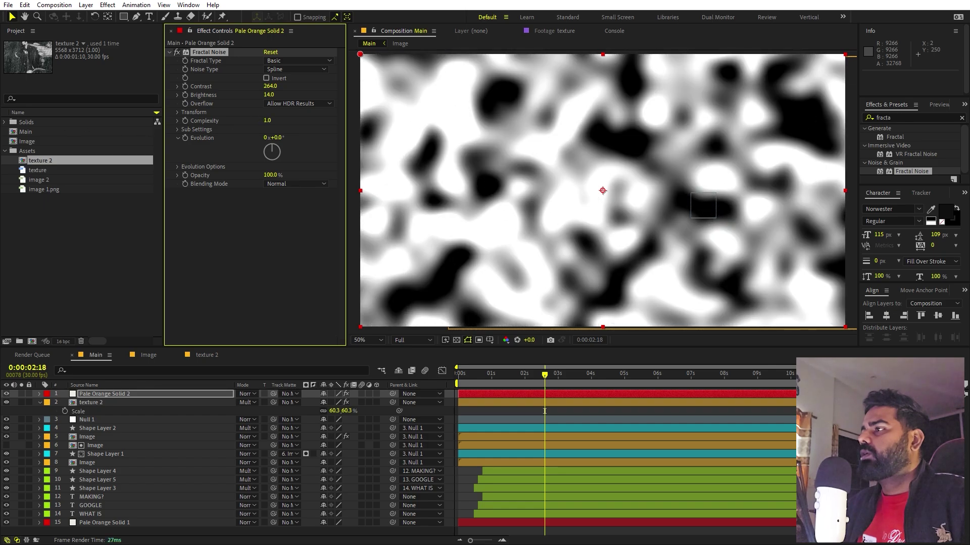
pyautogui.click(177, 112)
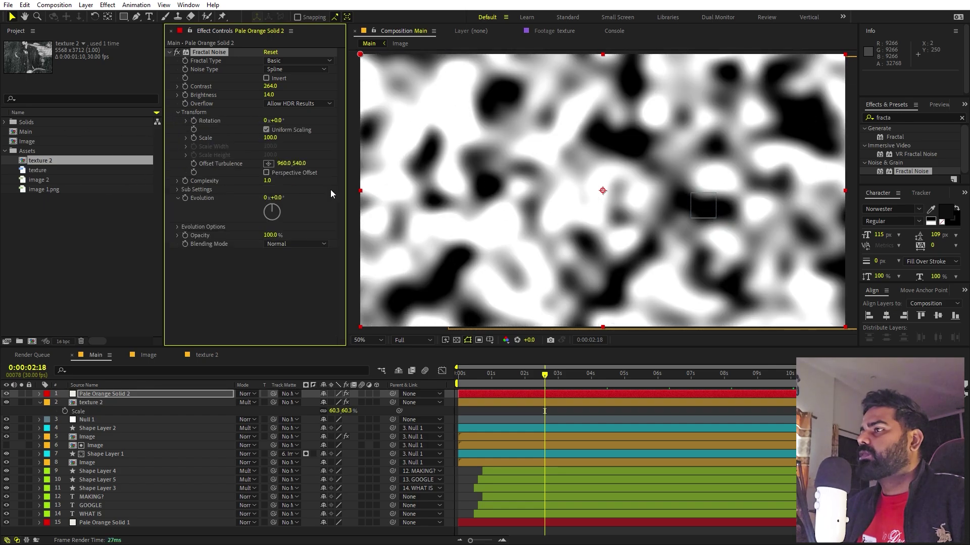
pyautogui.moveTo(268, 141); pyautogui.dragTo(463, 150)
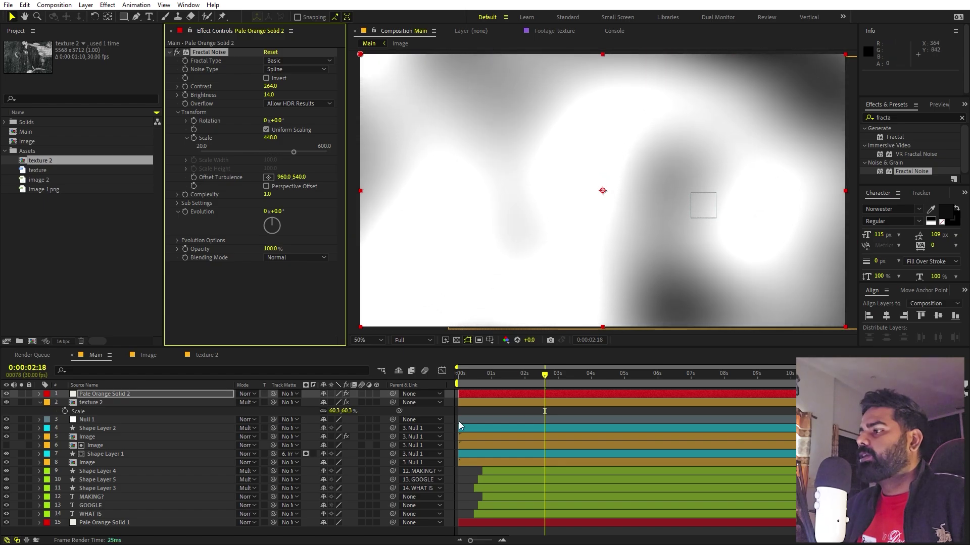
# - Add an adjustment layer above the fractal noise solid
pyautogui.click(466, 407)
pyautogui.rightClick(468, 408)
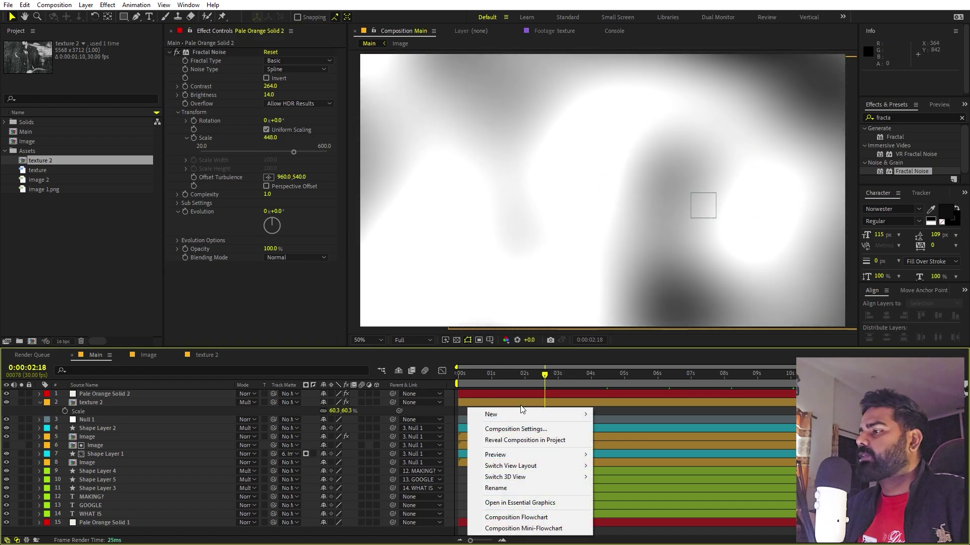
pyautogui.moveTo(523, 415)
pyautogui.click(631, 495)
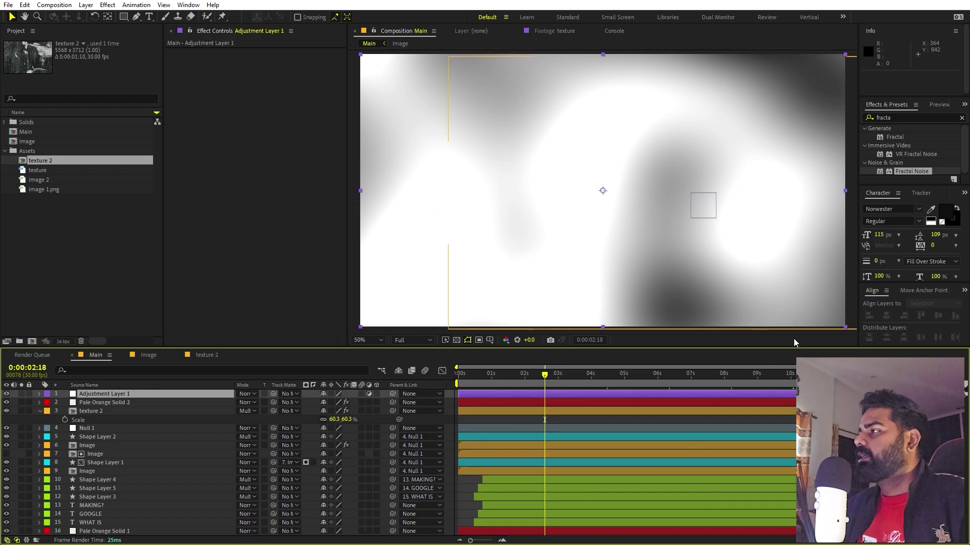
# - Apply the Compound Blur effect to Adjustment Layer 1
pyautogui.doubleClick(896, 117)
pyautogui.write('c')
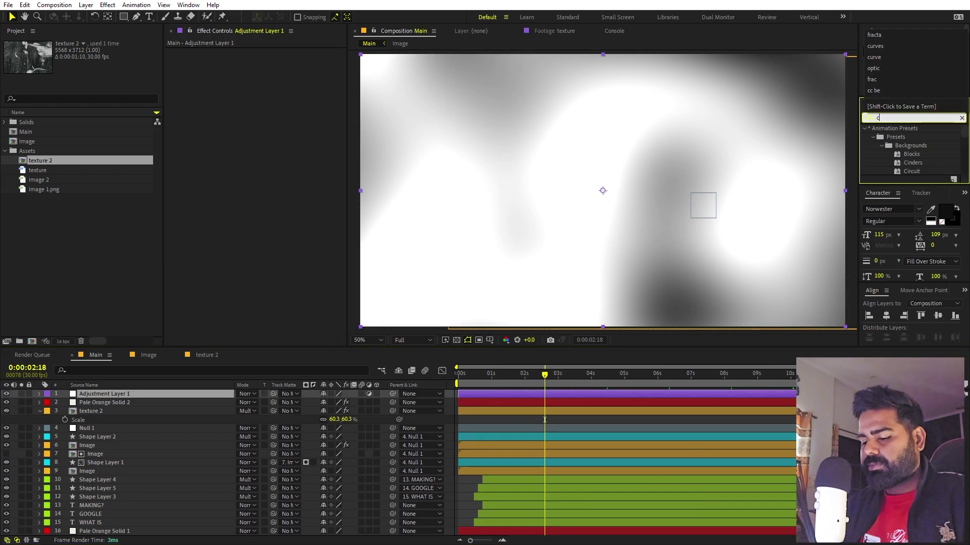
pyautogui.write('ompound')
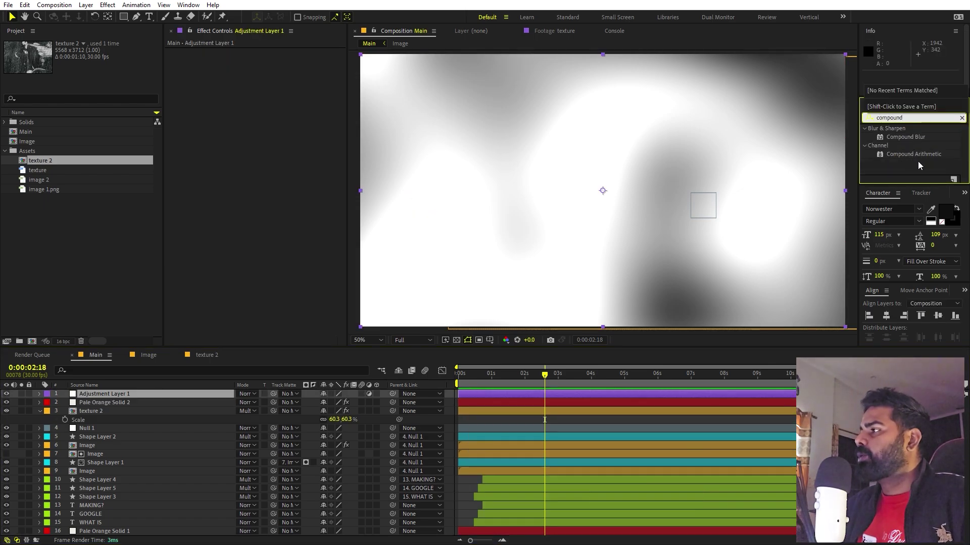
pyautogui.moveTo(920, 135); pyautogui.dragTo(151, 395)
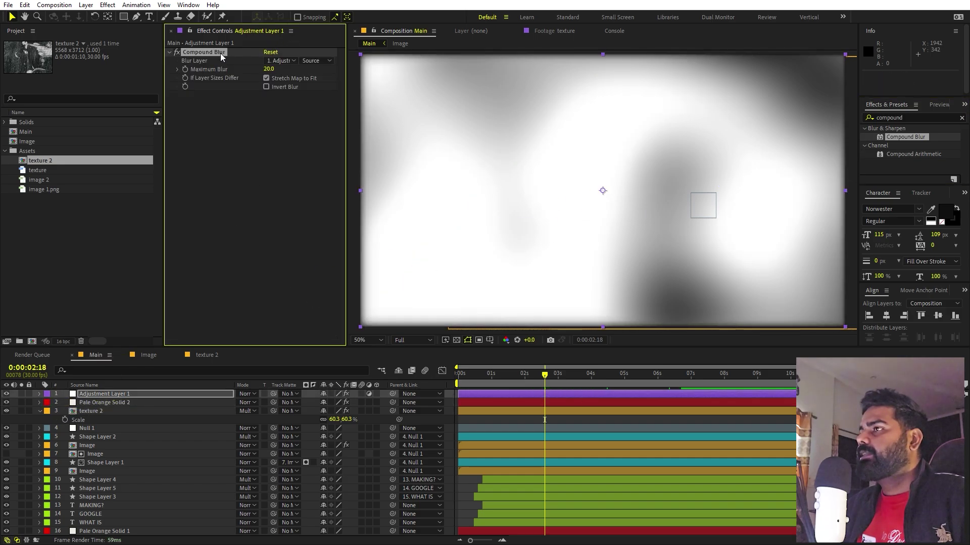
# - Set the Compound Blur's blur layer to Pale Orange Solid 2, sampled with Effects & Masks
pyautogui.click(281, 61)
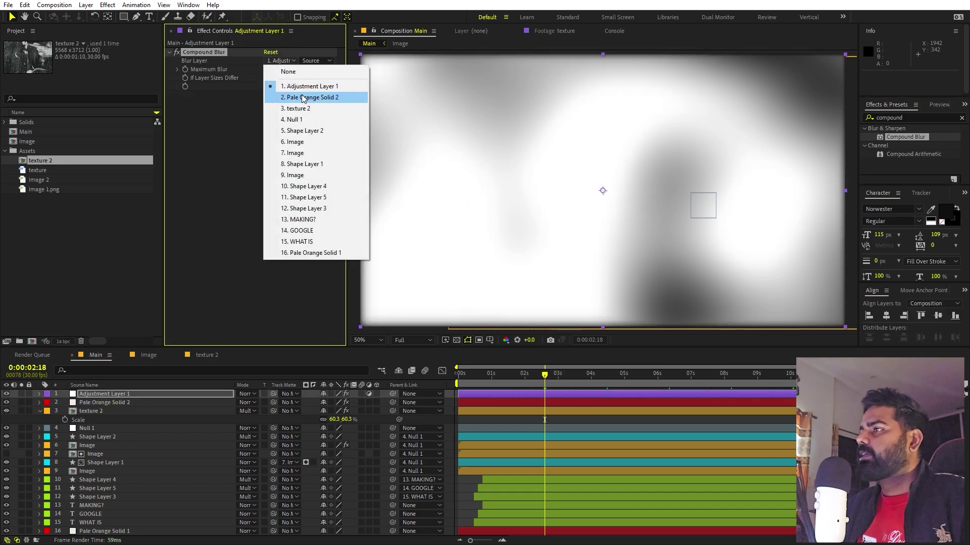
pyautogui.click(303, 97)
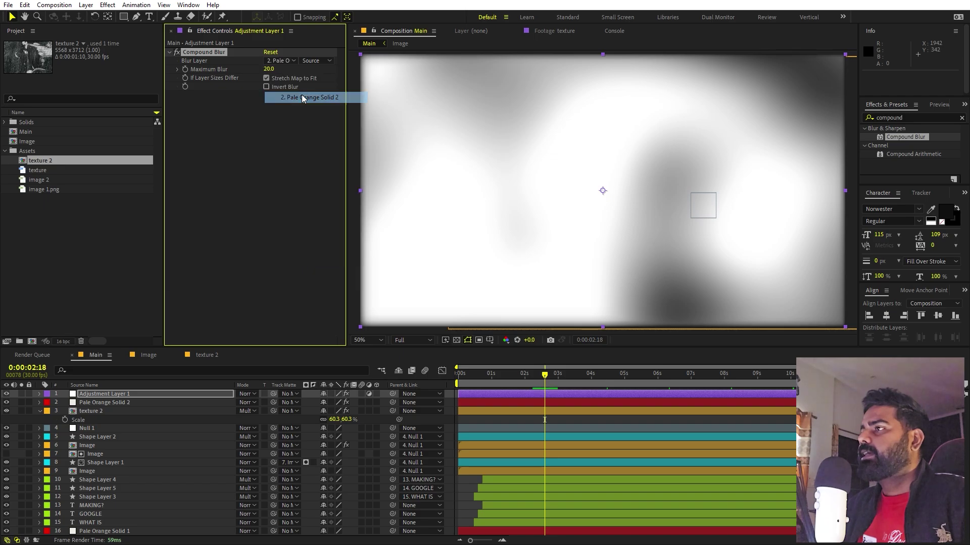
pyautogui.click(320, 61)
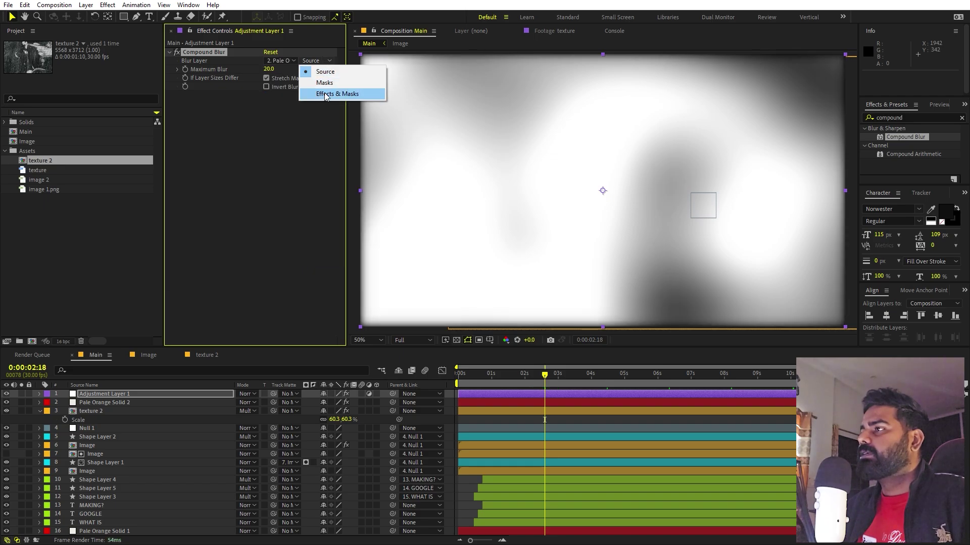
pyautogui.click(325, 95)
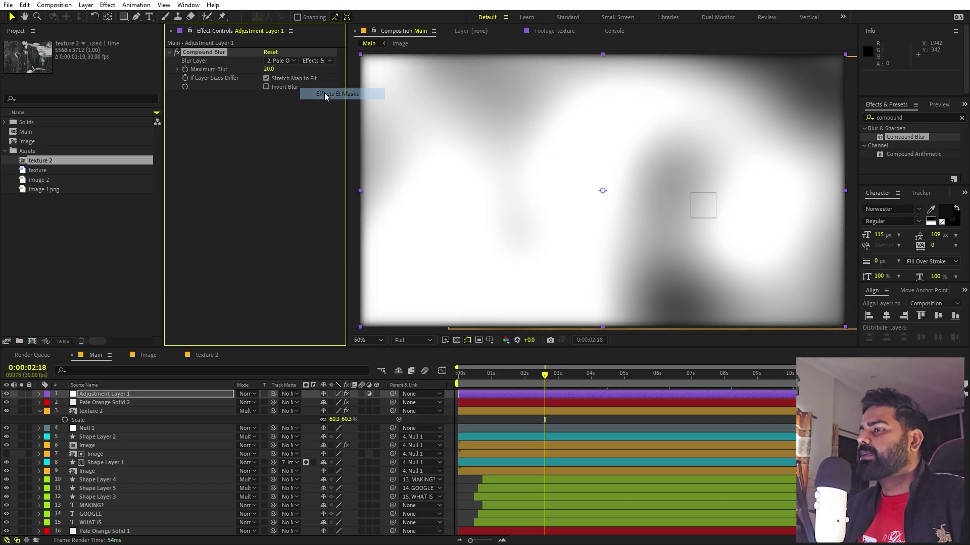
# - Hide the fractal noise solid and invert the compound blur
pyautogui.click(6, 403)
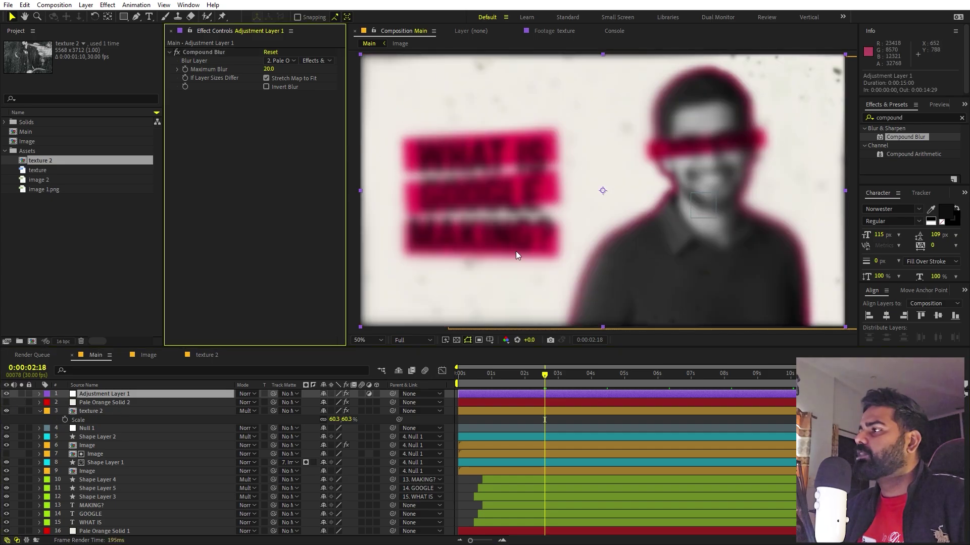
pyautogui.click(266, 87)
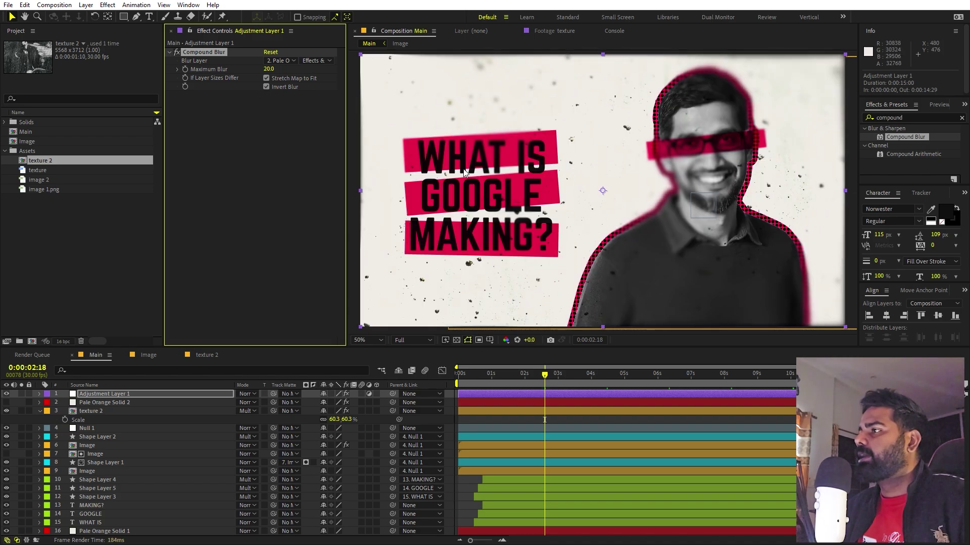
# - Set the brightness of the Fractal Noise on Pale Orange Solid 2 to 27 to tune the blurred areas
pyautogui.click(113, 401)
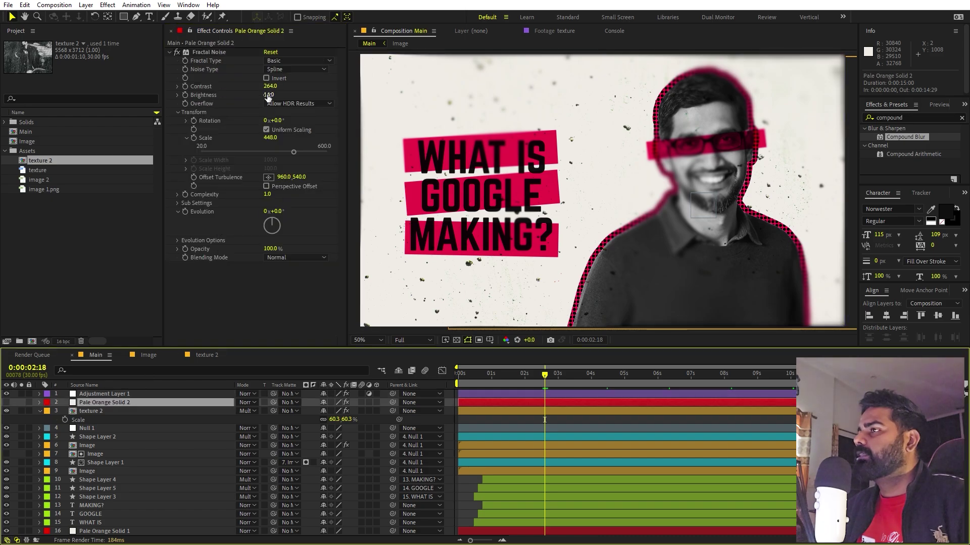
pyautogui.moveTo(268, 97); pyautogui.dragTo(282, 118)
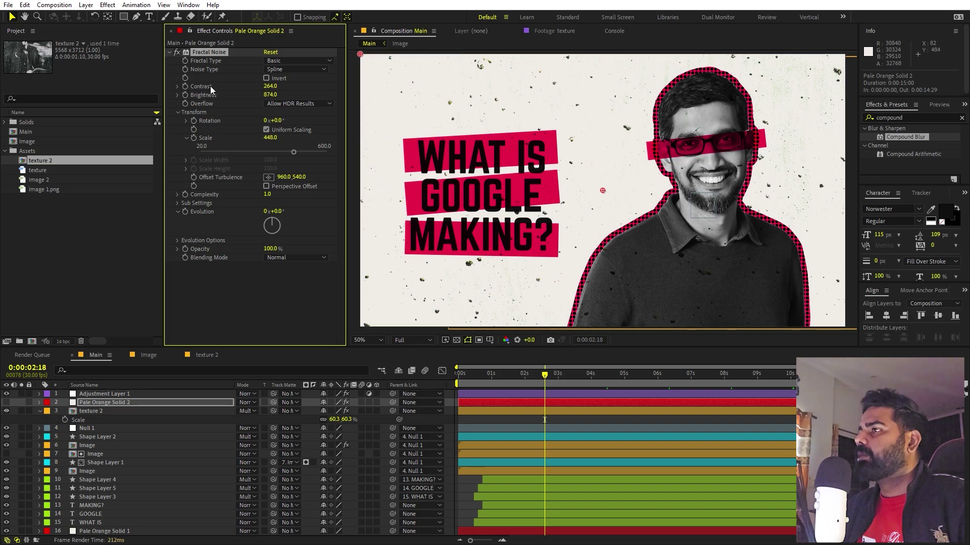
pyautogui.moveTo(270, 95); pyautogui.dragTo(630, 208)
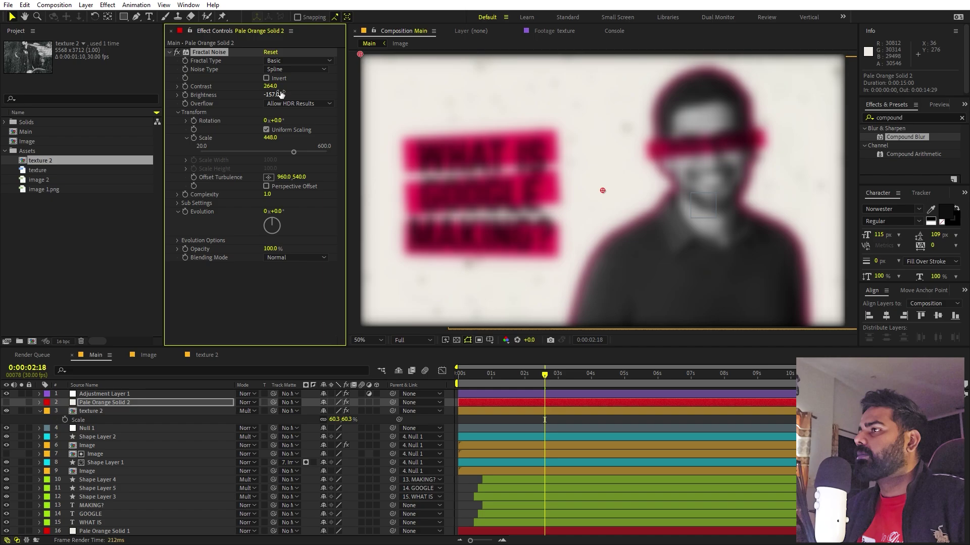
pyautogui.moveTo(408, 98); pyautogui.dragTo(457, 97)
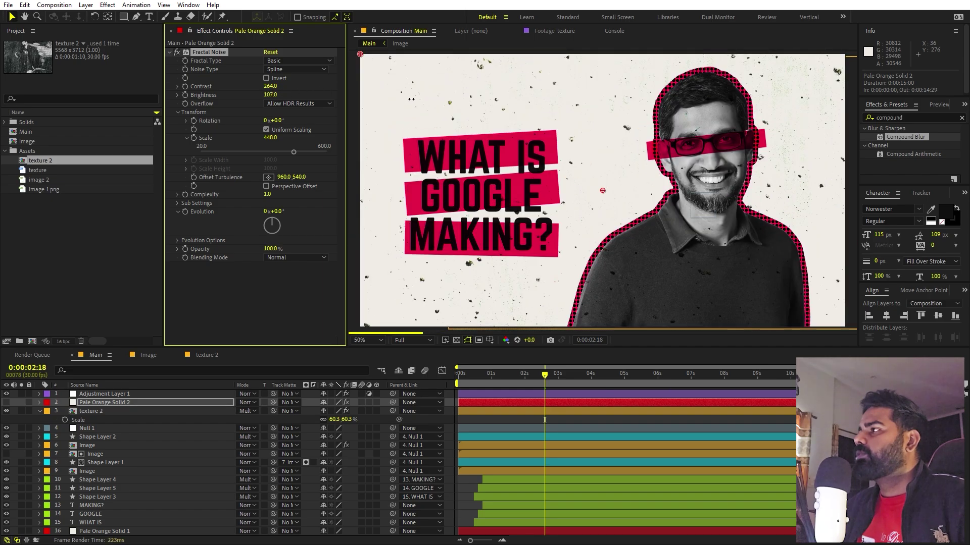
pyautogui.moveTo(395, 101); pyautogui.dragTo(460, 165)
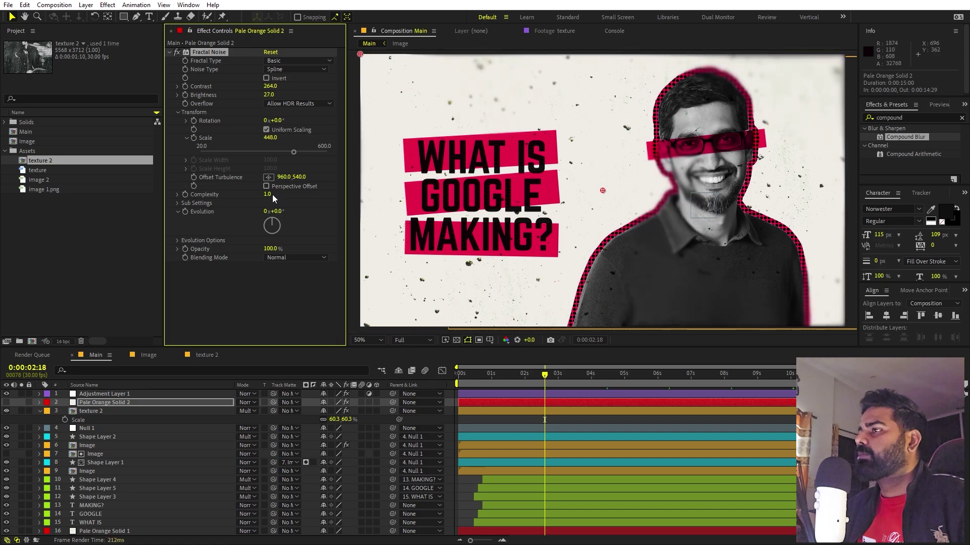
# - Try a noise evolution of about 208° and play back the Main composition to review the selective blur
pyautogui.moveTo(291, 212); pyautogui.dragTo(374, 215)
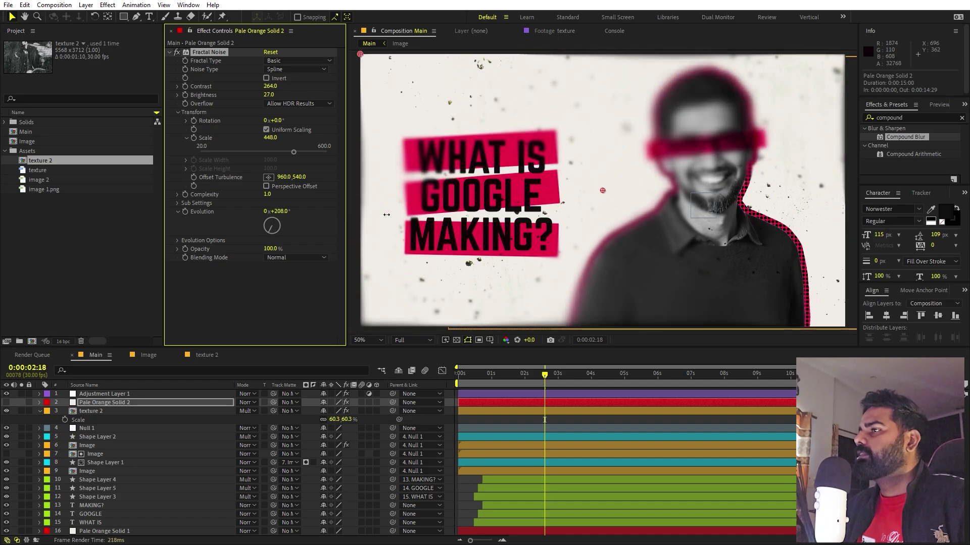
pyautogui.press('space')
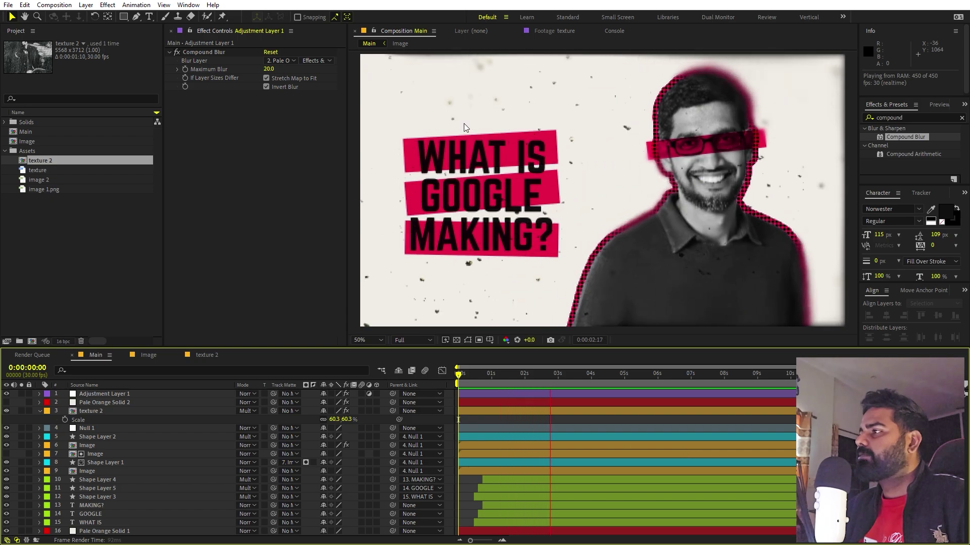
pyautogui.press('space')
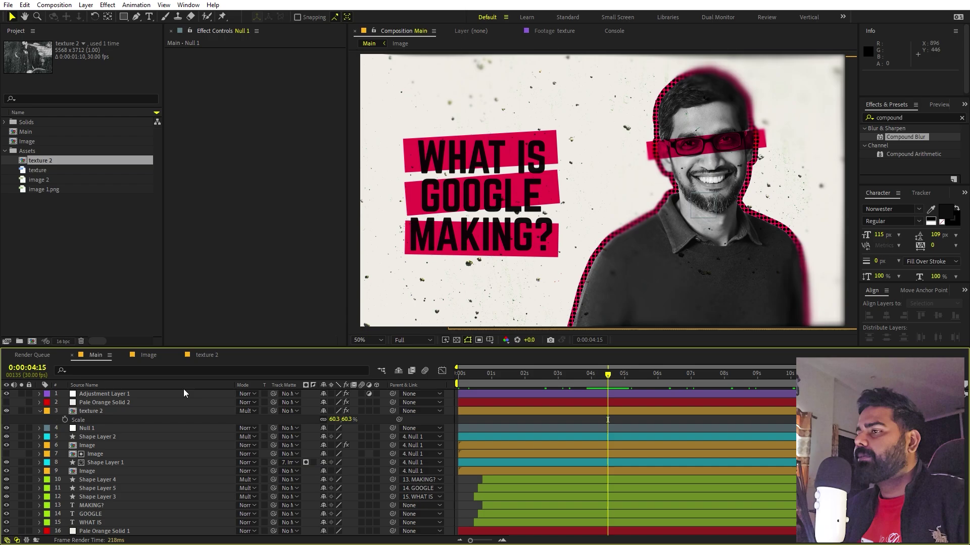
# - Add image 2 above image 1.png in the Image composition and hide image 1.png
pyautogui.click(148, 355)
pyautogui.click(43, 162)
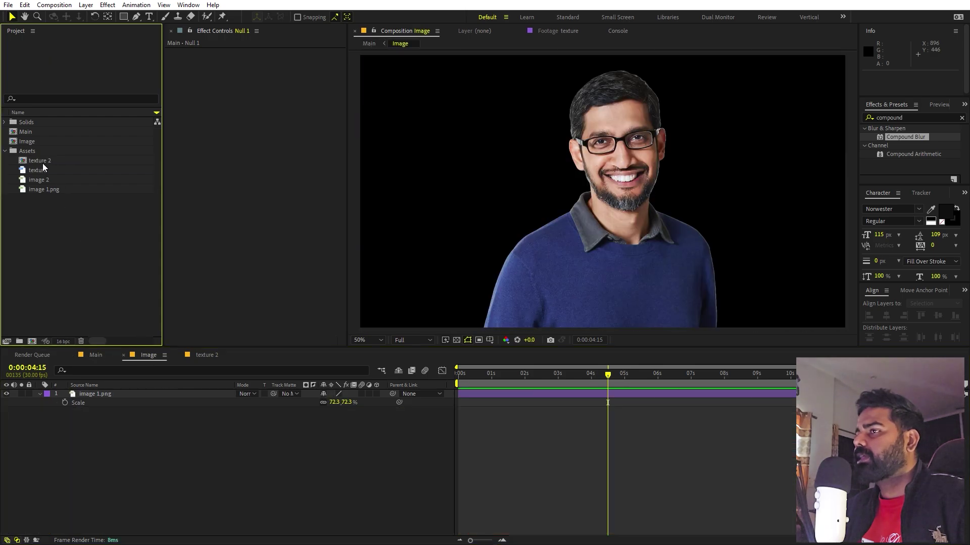
pyautogui.click(44, 170)
pyautogui.click(43, 180)
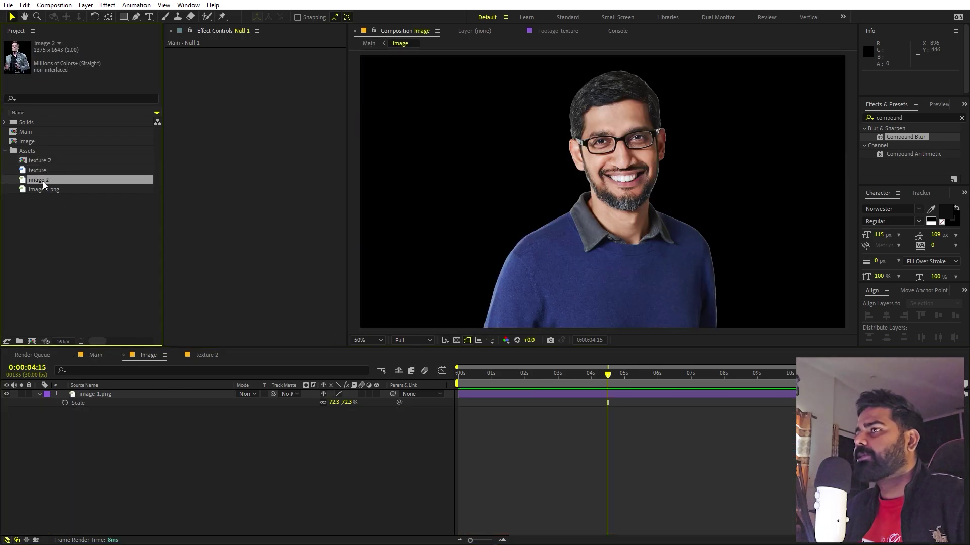
pyautogui.moveTo(43, 181); pyautogui.dragTo(93, 393)
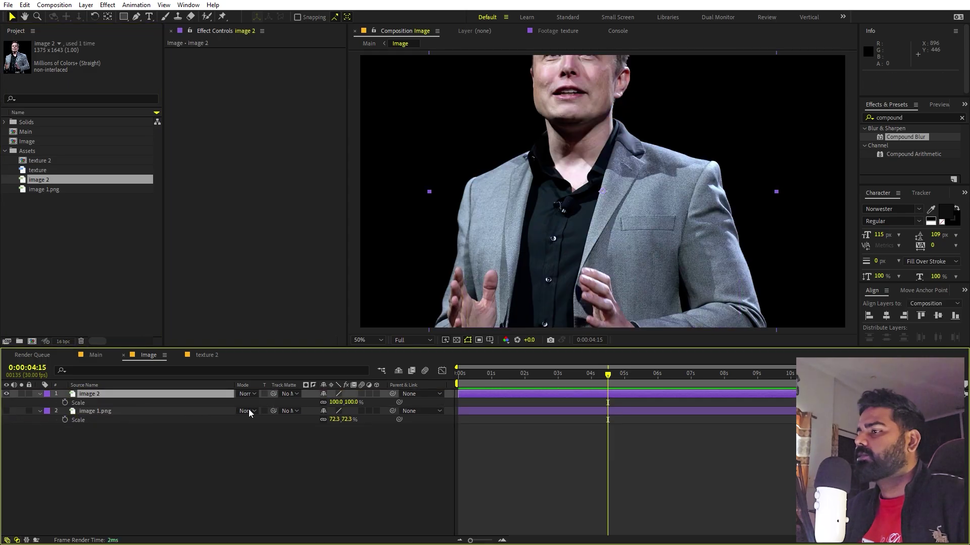
# - Scale image 2 to 65.2% and position it at about 976, 552
pyautogui.moveTo(336, 404); pyautogui.dragTo(178, 420)
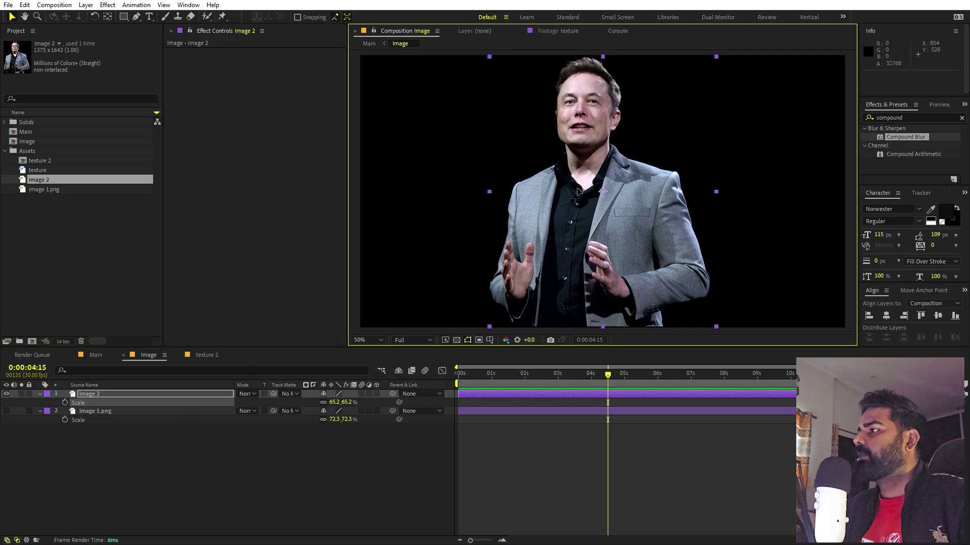
pyautogui.moveTo(576, 191); pyautogui.dragTo(581, 194)
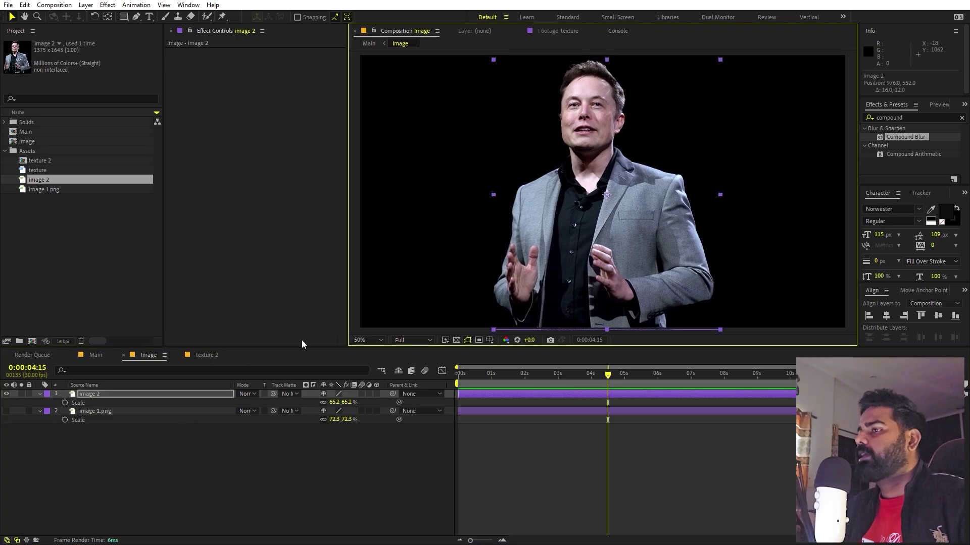
# - In the Main composition, move the slanted pink bar of Shape Layer 2 over the new portrait's eyes
pyautogui.click(99, 358)
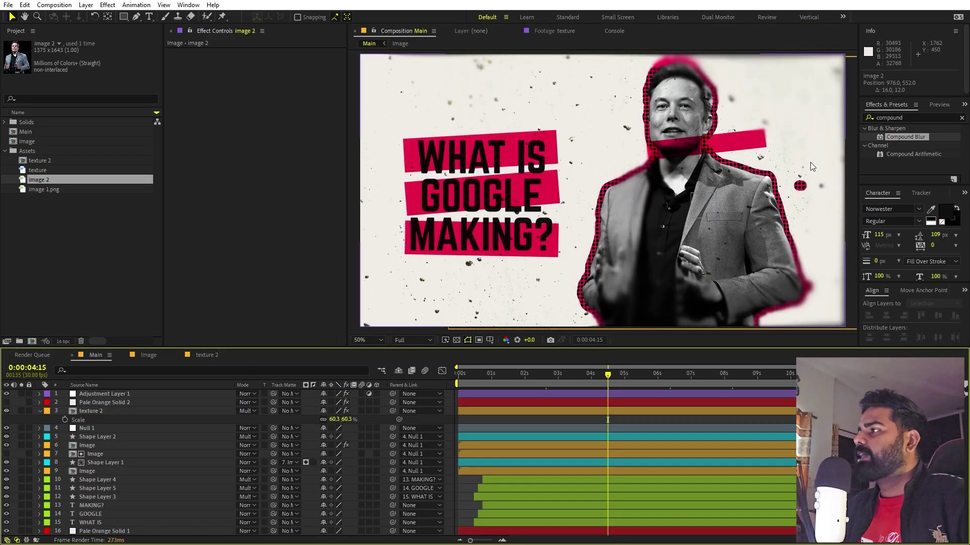
pyautogui.click(96, 463)
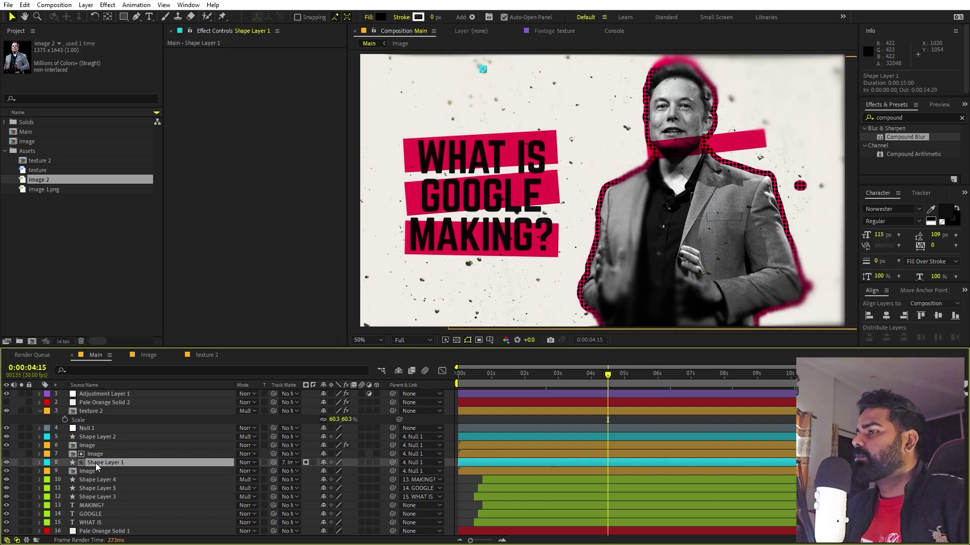
pyautogui.click(110, 438)
pyautogui.moveTo(729, 150); pyautogui.dragTo(694, 107)
# - Change the heading's second line to ELON and its third line to HIDDING
pyautogui.press('Return')
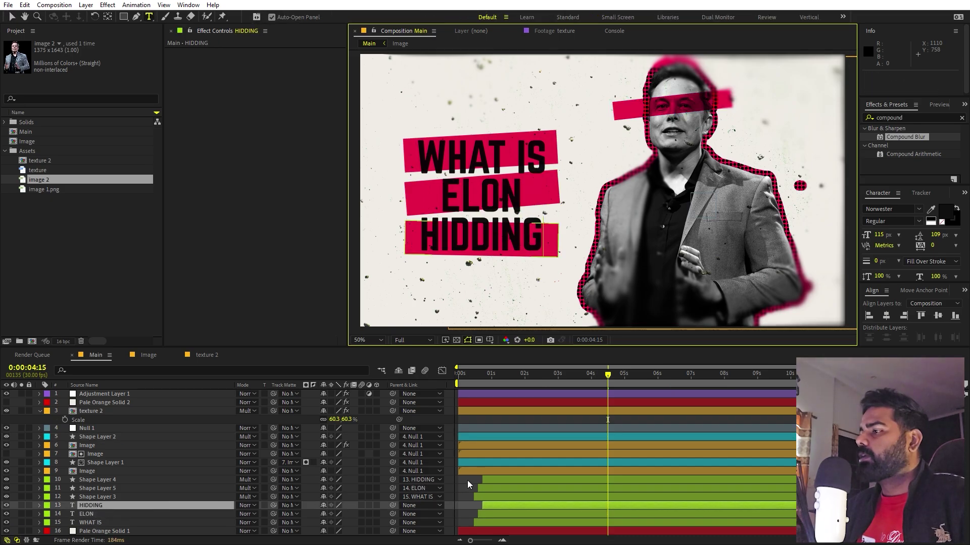
pyautogui.click(467, 480)
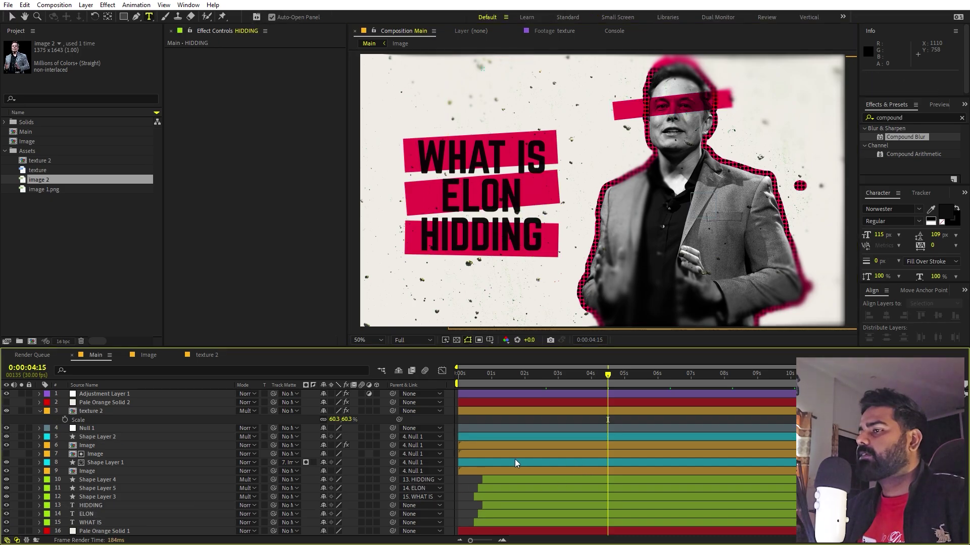
# - Apply the Fill effect to Shape Layer 4, the bar behind the heading's third line
pyautogui.click(119, 481)
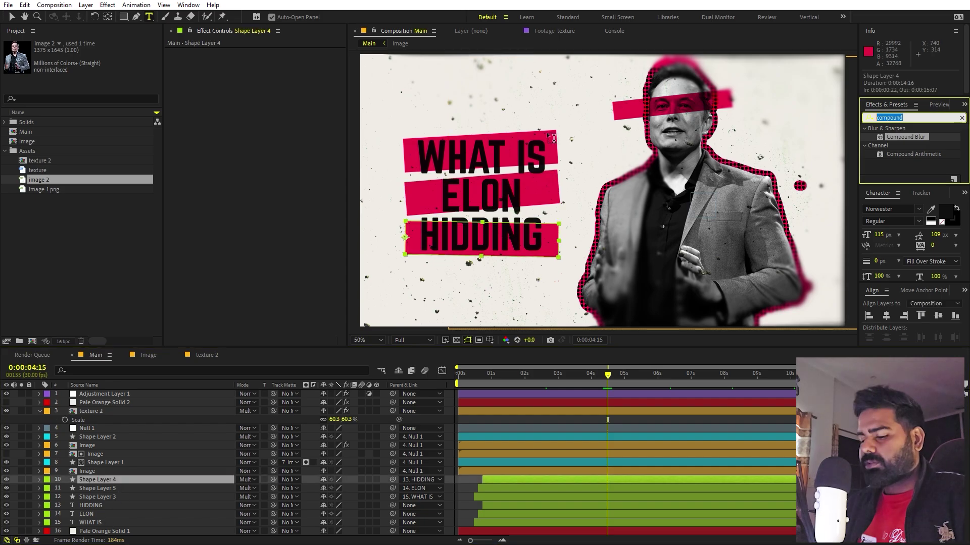
pyautogui.hotkey('ctrl', '5')
pyautogui.write('fill')
pyautogui.scroll(-1, 903, 158)
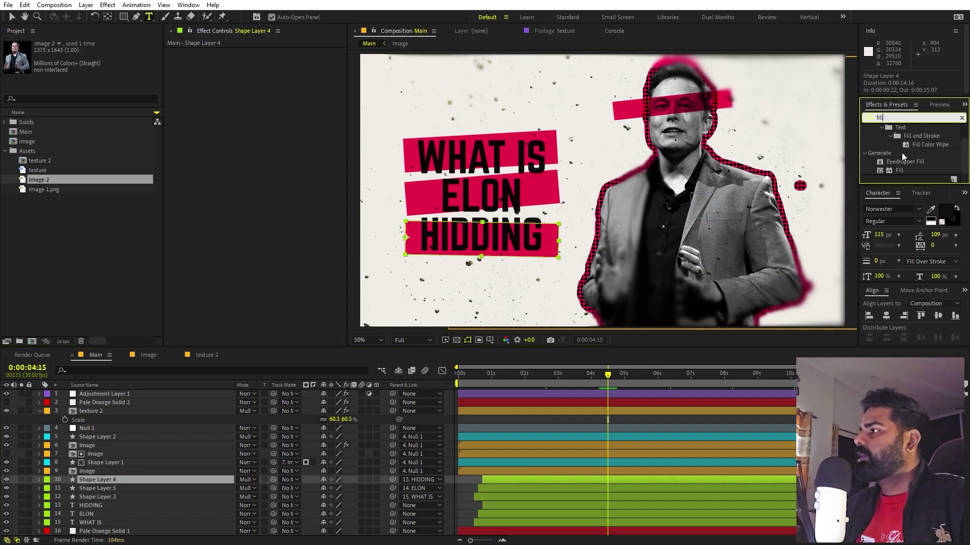
pyautogui.moveTo(901, 174); pyautogui.dragTo(485, 343)
pyautogui.moveTo(169, 469); pyautogui.dragTo(149, 480)
# - Set the Fill colour of the third heading bar to bright cyan
pyautogui.click(268, 79)
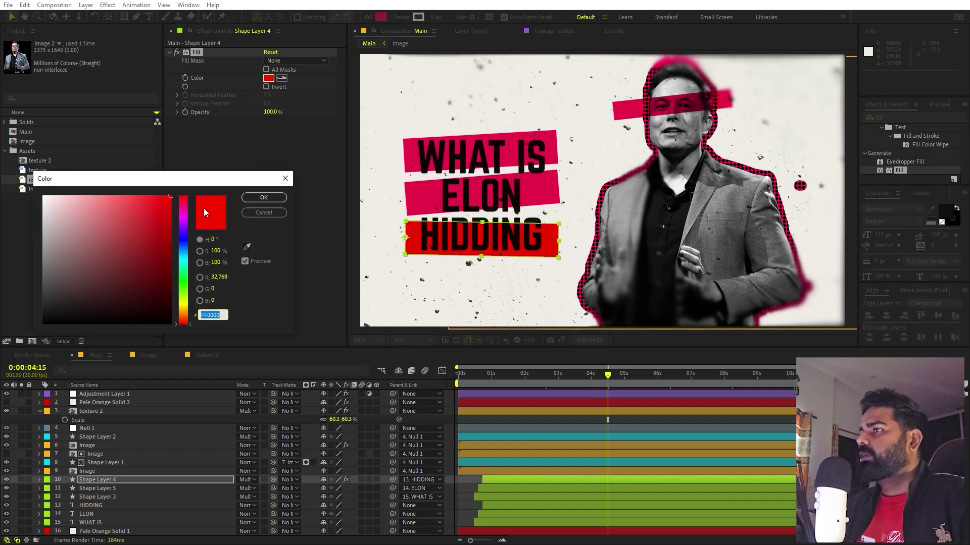
pyautogui.moveTo(186, 264); pyautogui.dragTo(188, 258)
pyautogui.click(264, 197)
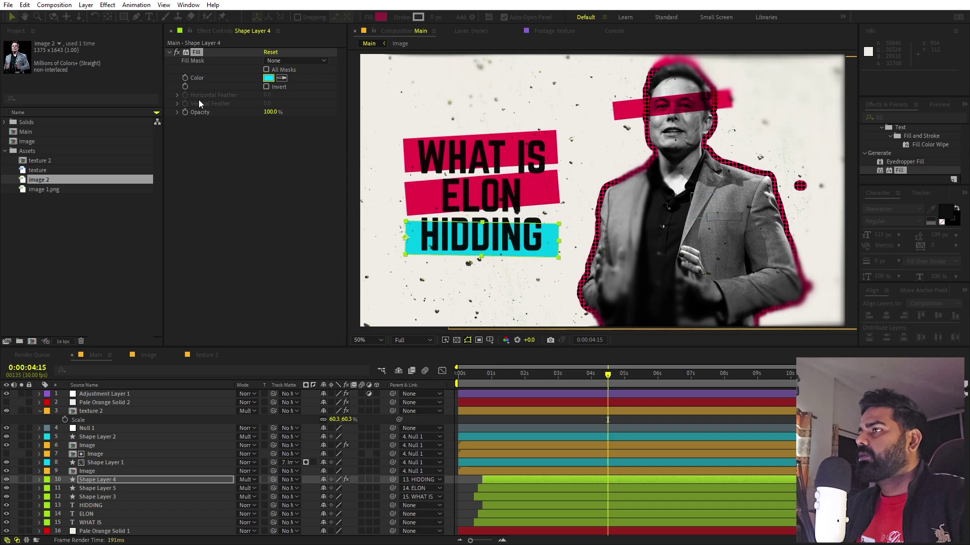
# - Copy the cyan Fill effect to the bars behind ELON and WHAT IS
pyautogui.click(101, 488)
pyautogui.hotkey('ctrl', 'v')
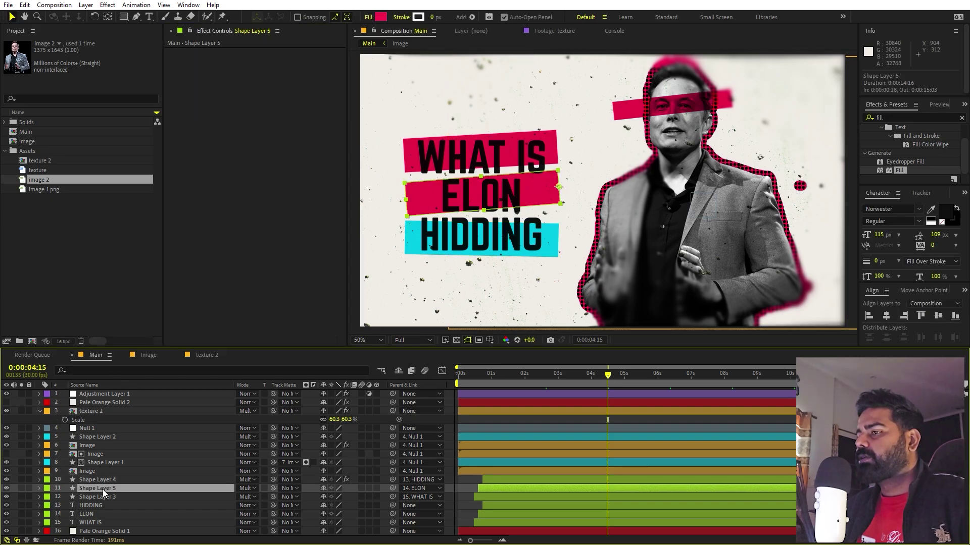
pyautogui.click(104, 497)
pyautogui.hotkey('ctrl', 'v')
# - Copy the Fill effect to Shape Layer 2, the bar across the portrait's eyes, and set its colour to orange, about FF5A00
pyautogui.click(109, 454)
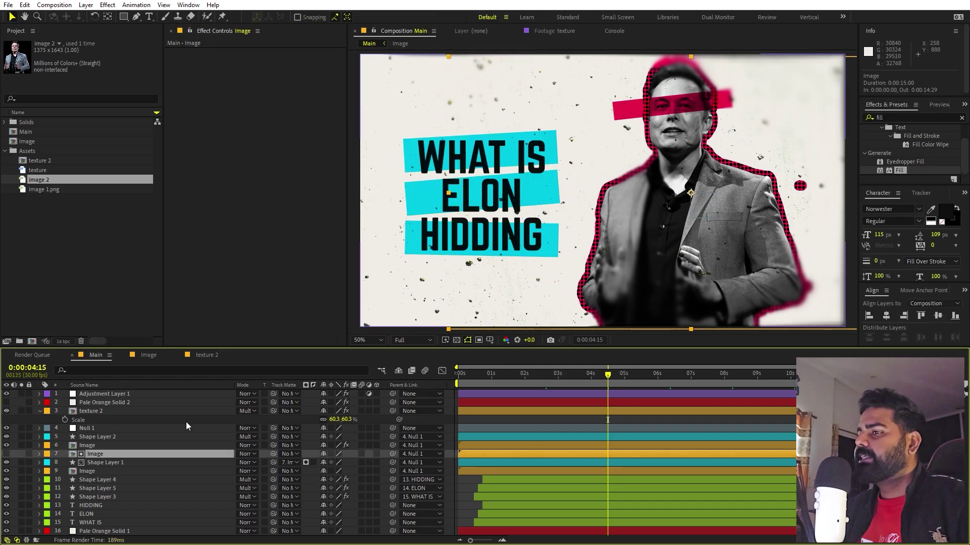
pyautogui.click(103, 438)
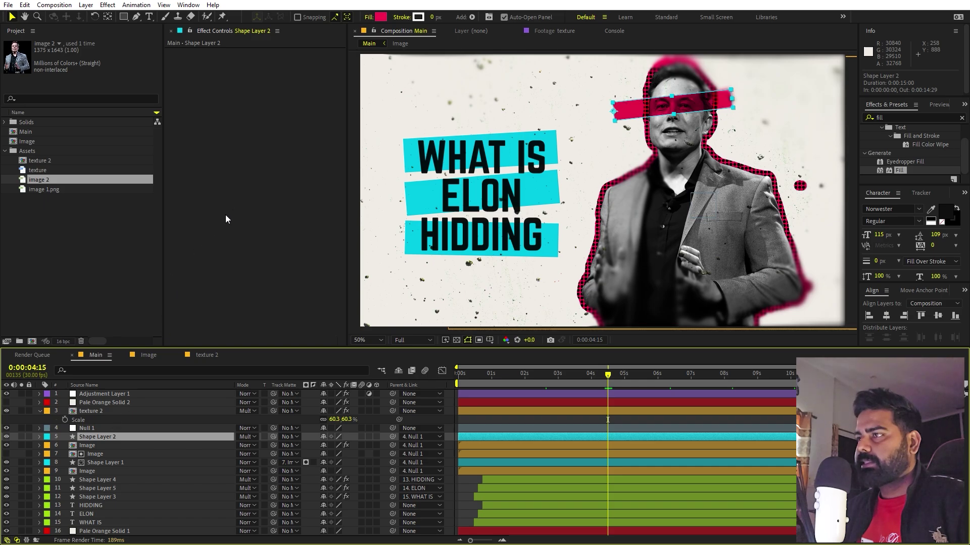
pyautogui.hotkey('ctrl', 'v')
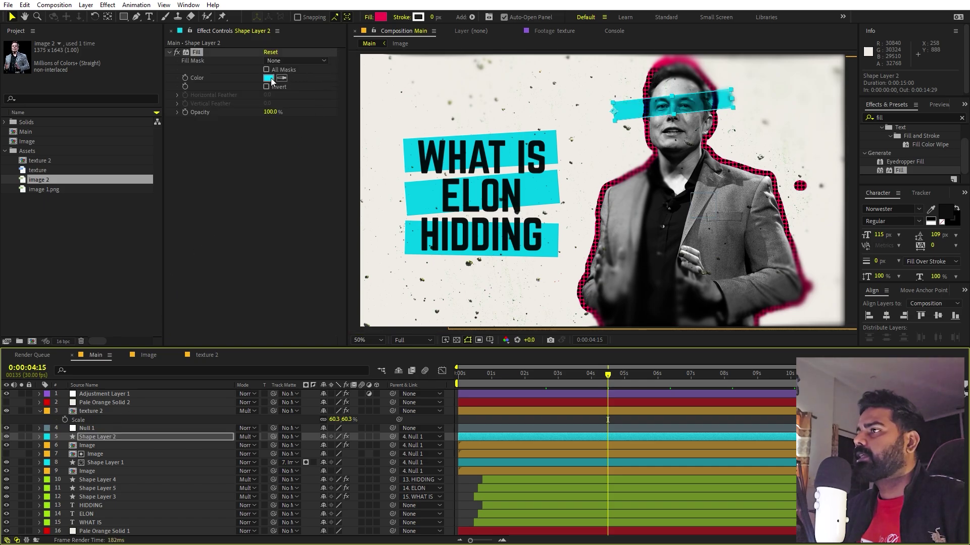
pyautogui.click(268, 78)
pyautogui.moveTo(186, 229); pyautogui.dragTo(184, 316)
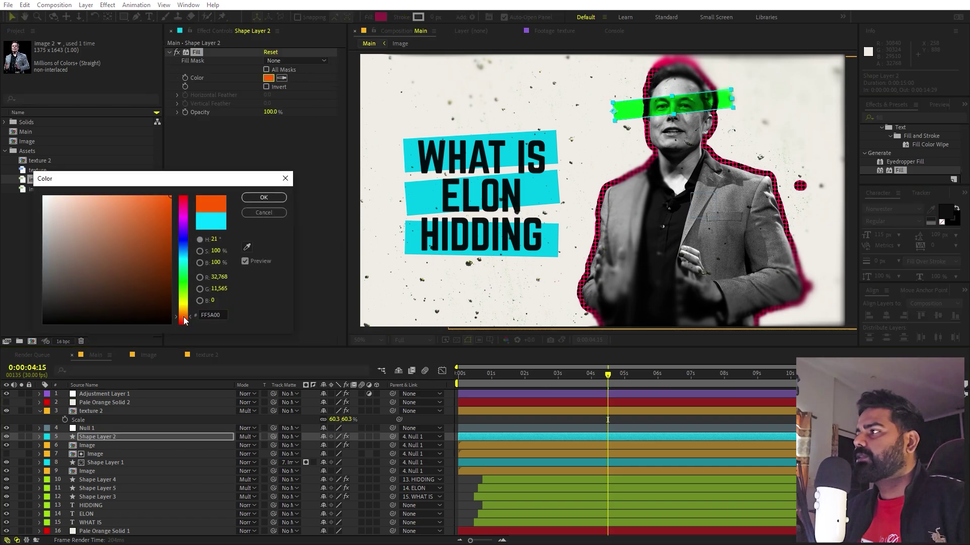
pyautogui.click(260, 198)
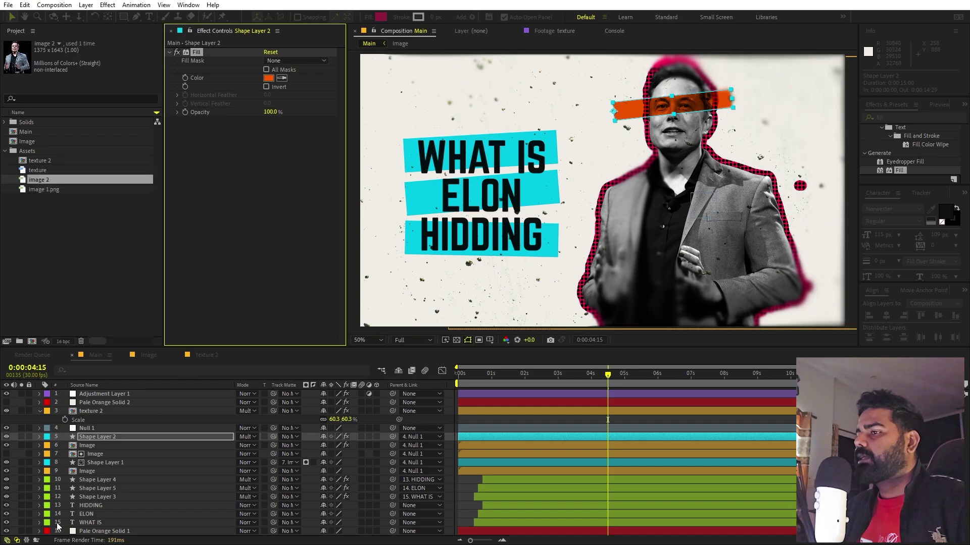
# - Set the Stroke layer style colour of the lowest Image layer to the orange sampled from the eye bar
pyautogui.click(109, 453)
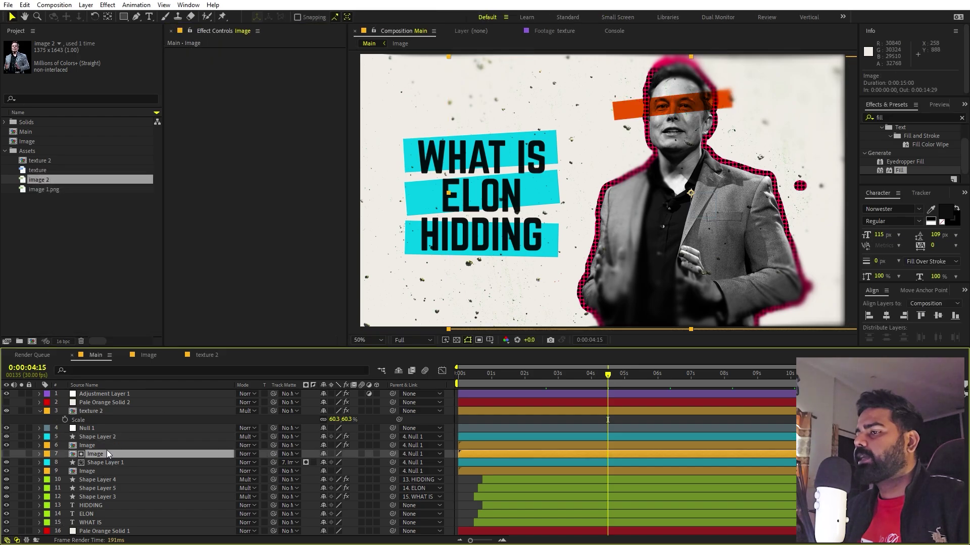
pyautogui.click(107, 470)
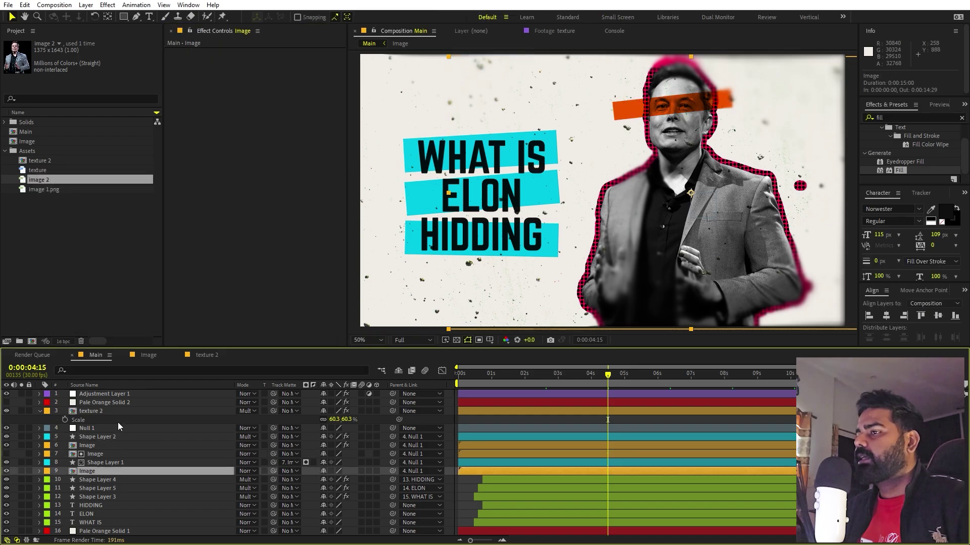
pyautogui.click(121, 371)
pyautogui.write('color')
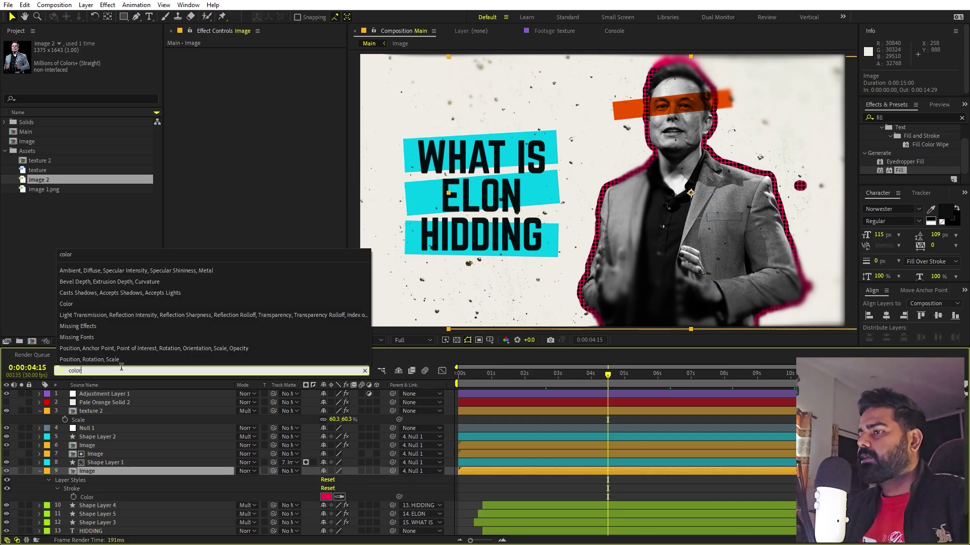
pyautogui.click(339, 497)
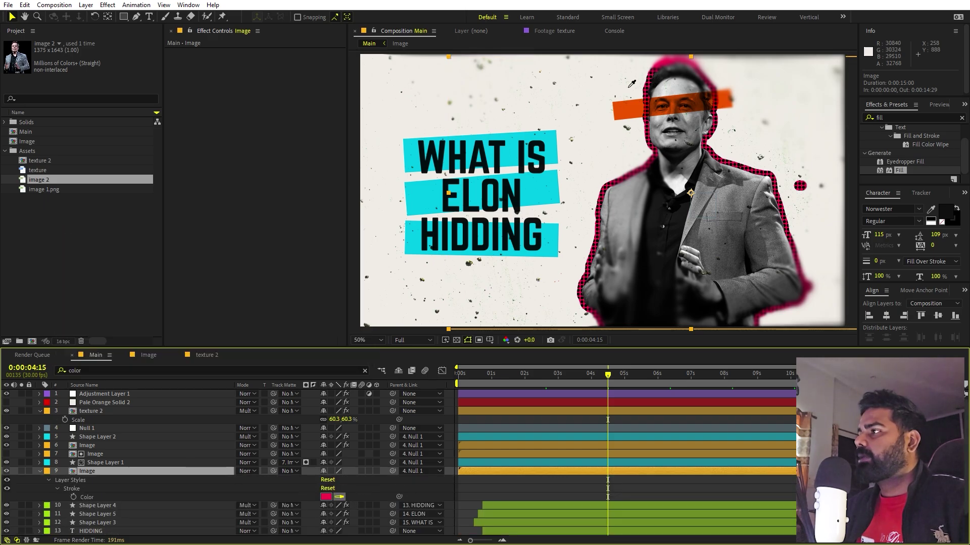
pyautogui.click(634, 110)
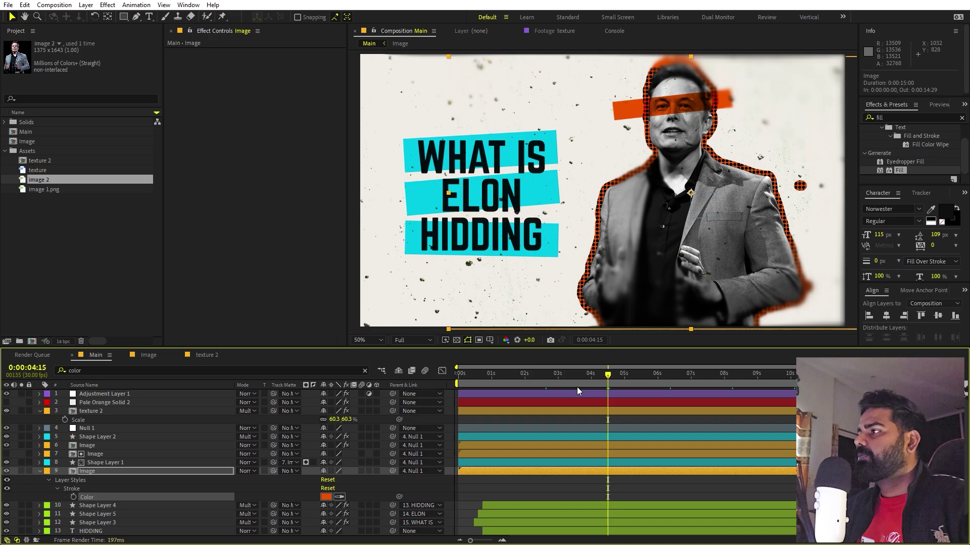
pyautogui.click(584, 489)
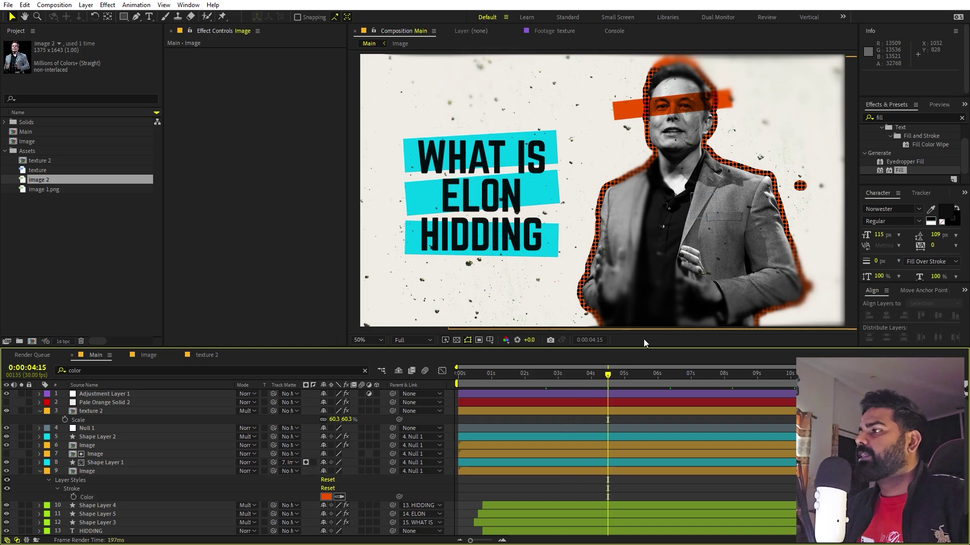
# - Preview the recoloured Main composition, including the heading bars and the portrait outline
pyautogui.click(570, 375)
pyautogui.press('space')
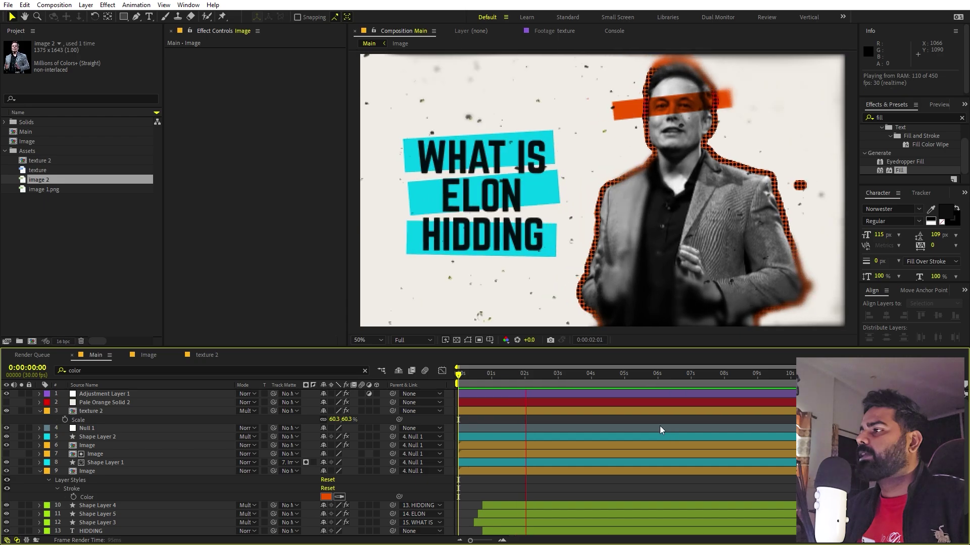
pyautogui.press('space')
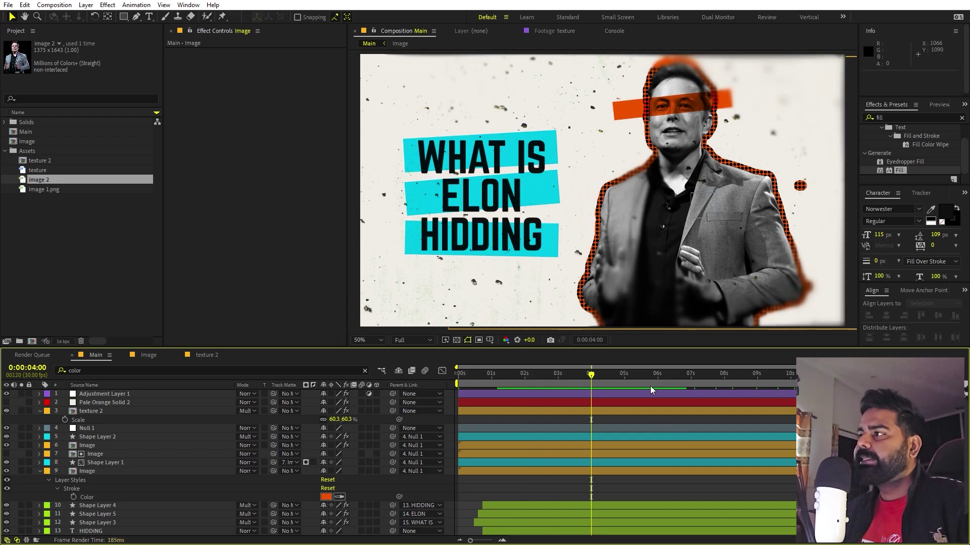